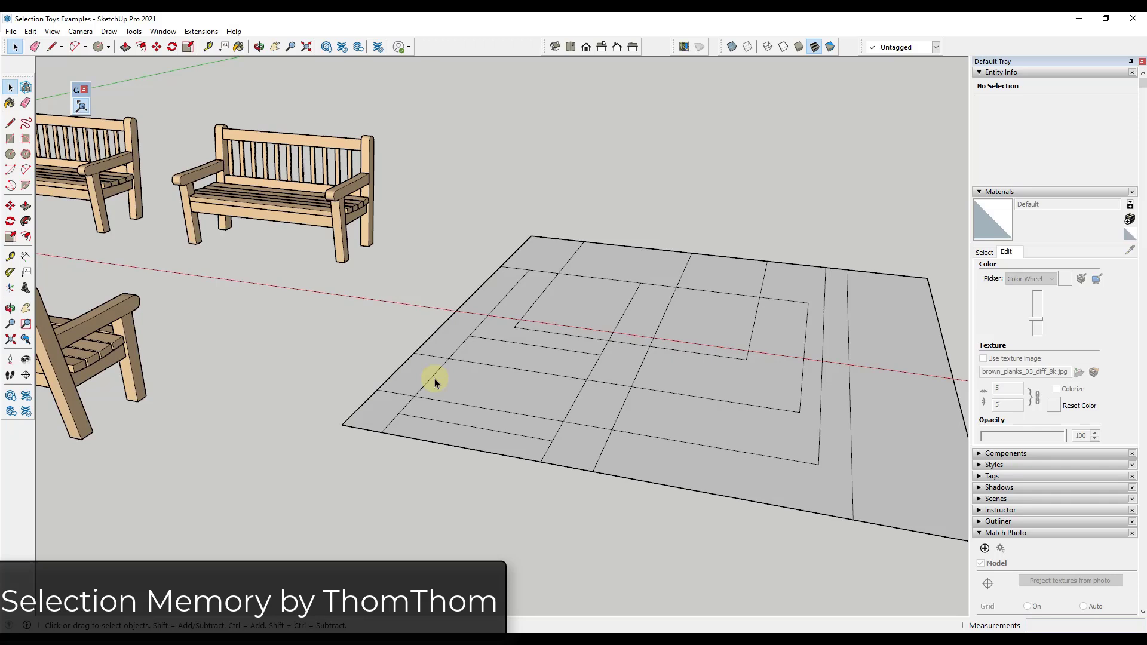
Step: Select the floor strip's edges, adding each one to the selection
click(434, 379)
ctrl+click(537, 373)
ctrl+click(618, 387)
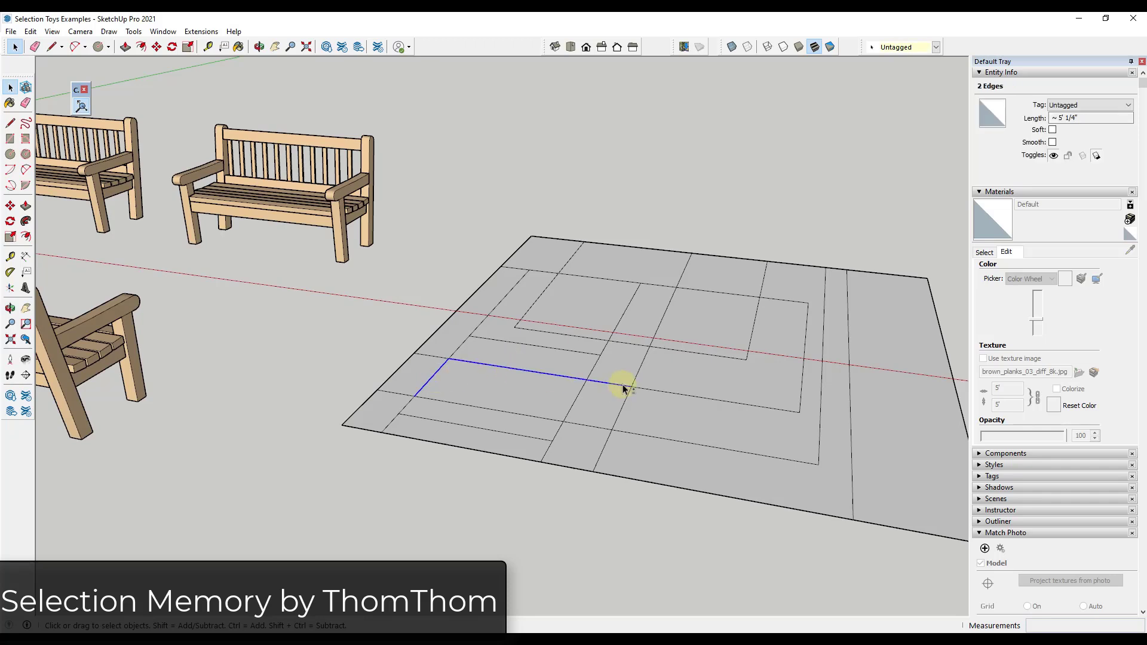
ctrl+click(681, 394)
ctrl+click(805, 393)
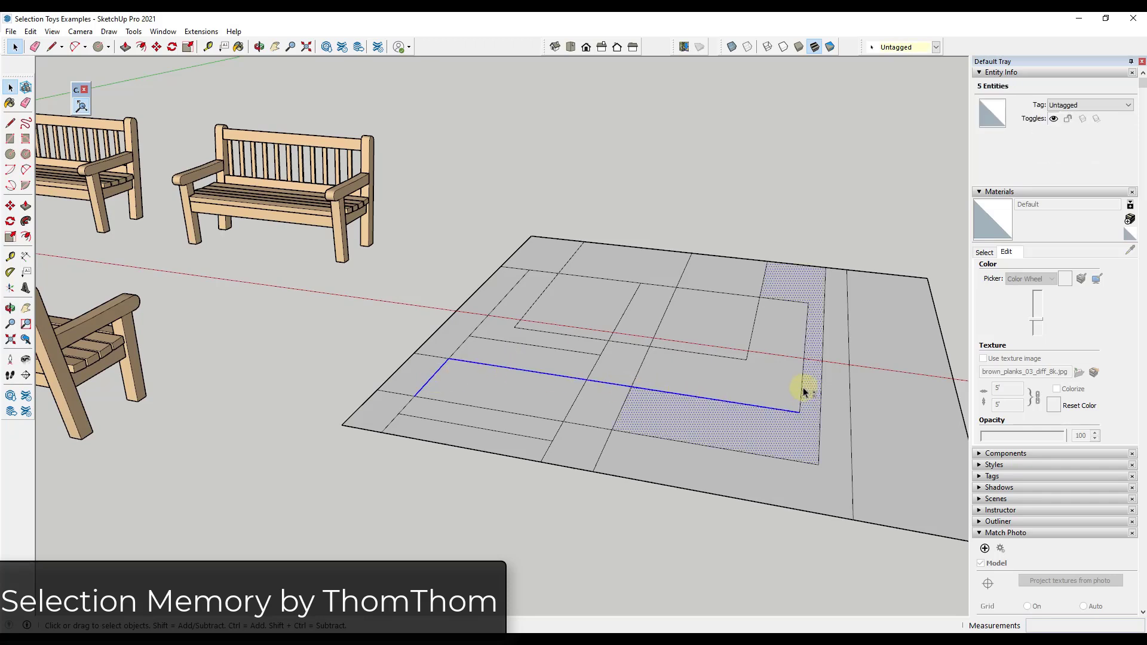
ctrl+click(808, 387)
Step: Select the L-shaped strip face, then the small corner face, then a single floor edge
click(811, 389)
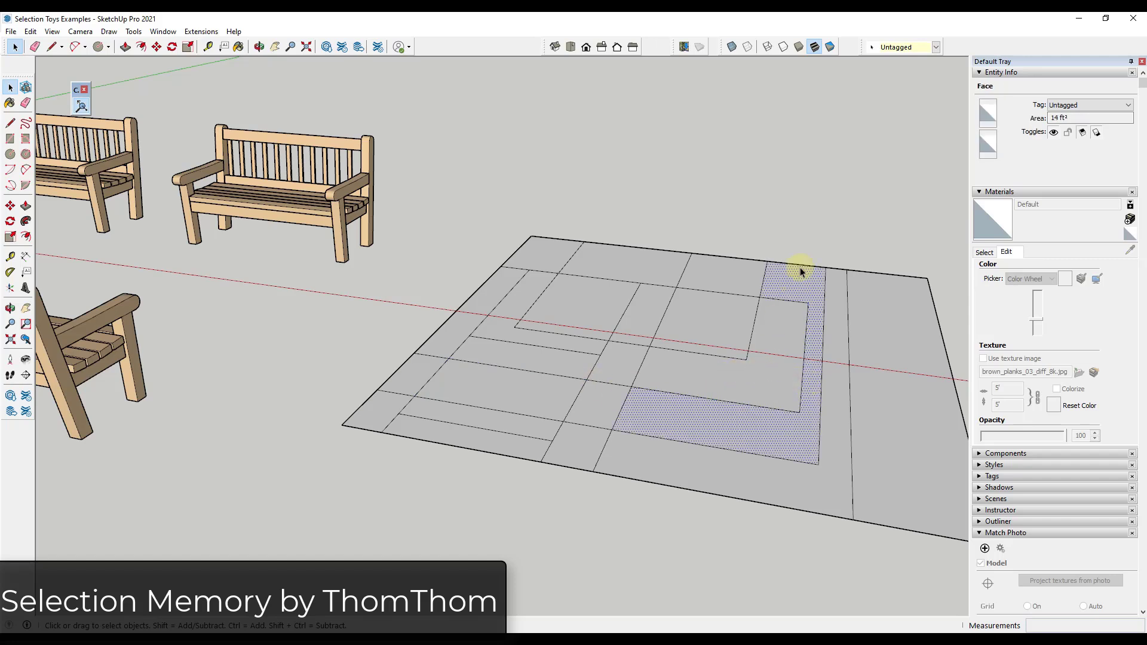
click(418, 382)
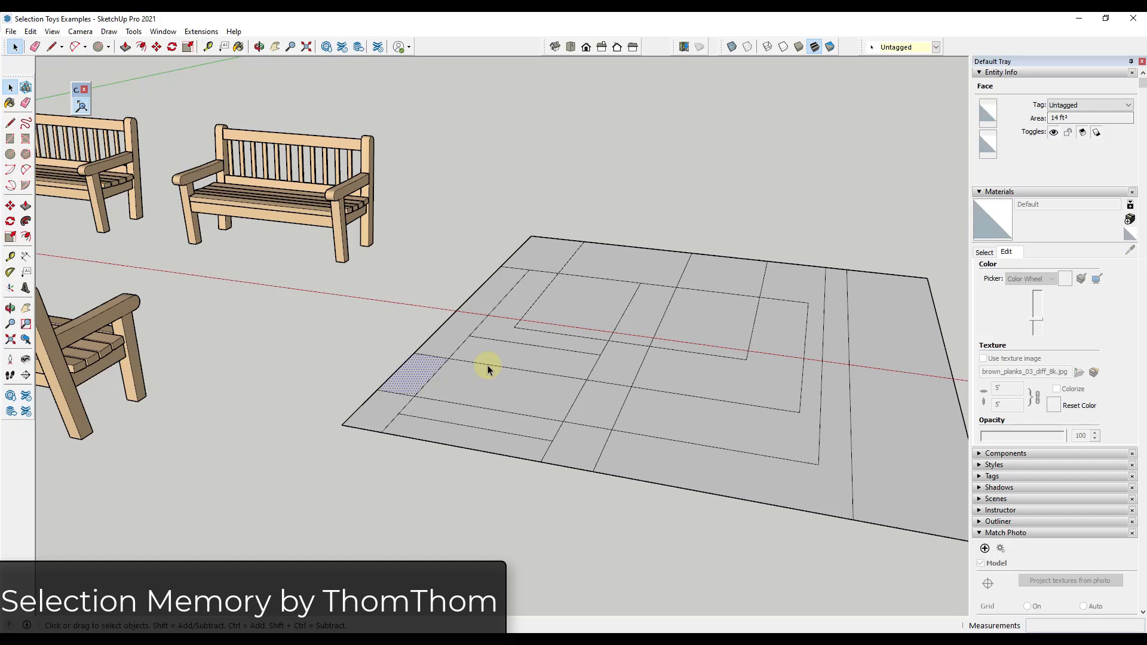
click(512, 367)
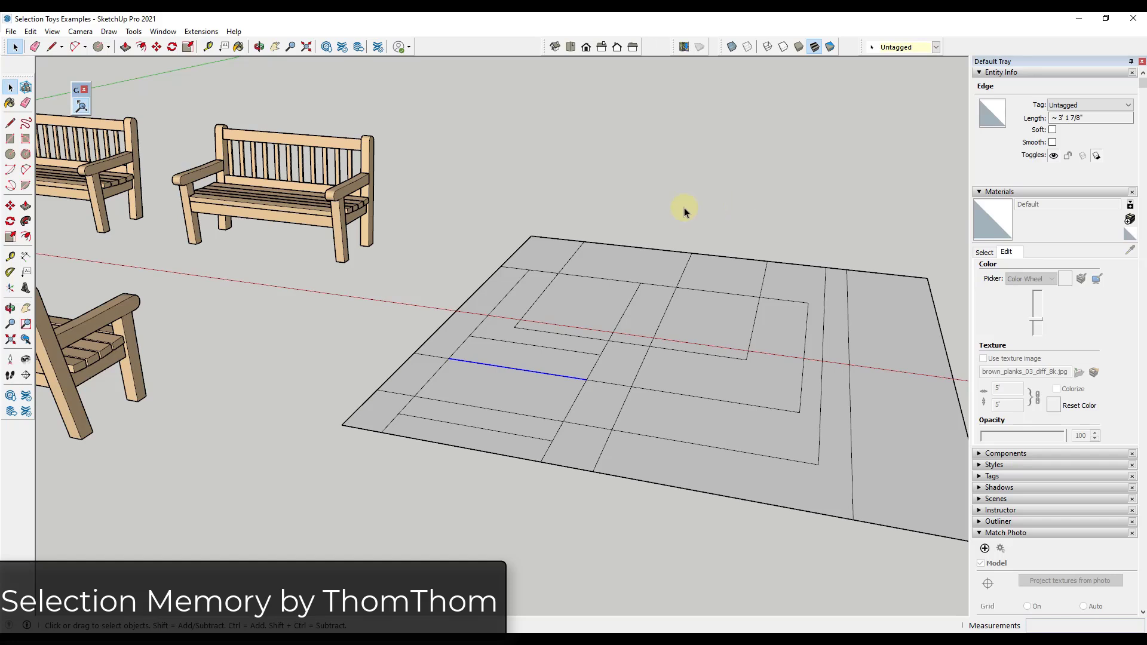
Step: Cycle back to previous selections: the corner face, the L-shaped face, then the five strip edges
click(31, 31)
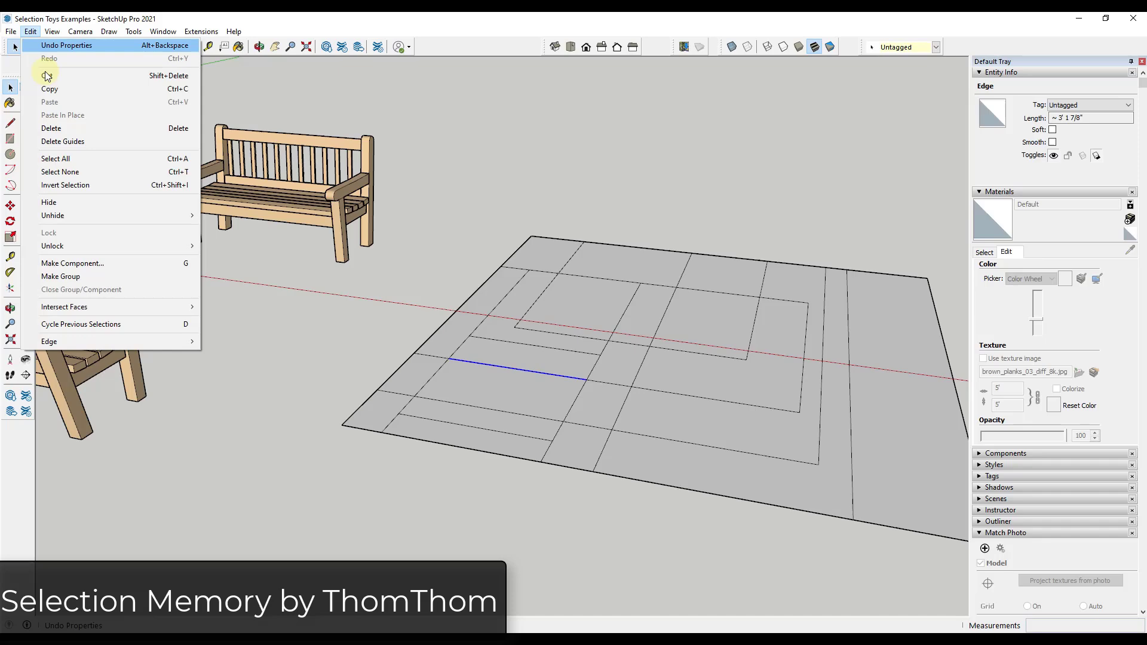
click(106, 324)
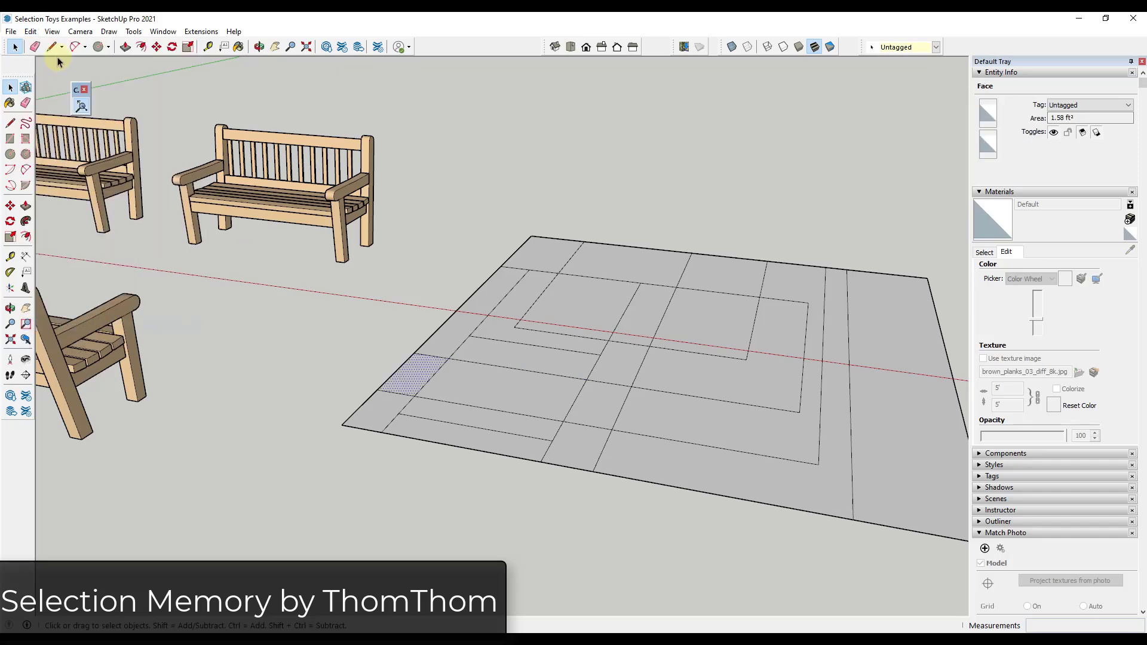
click(31, 31)
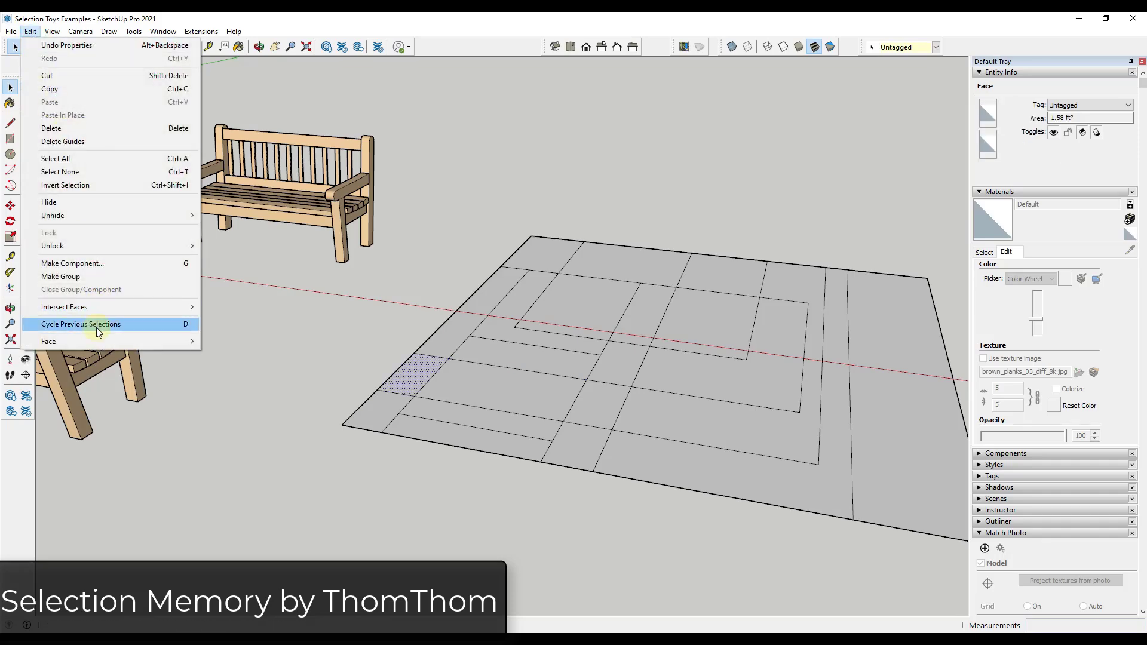
click(96, 328)
click(30, 31)
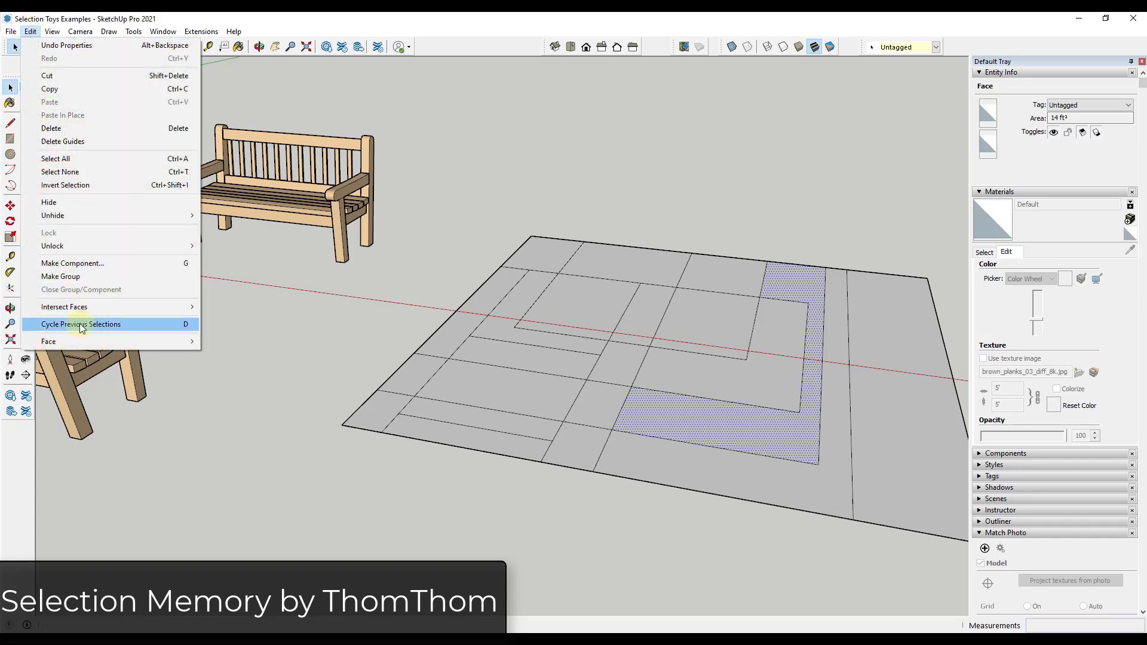
click(82, 325)
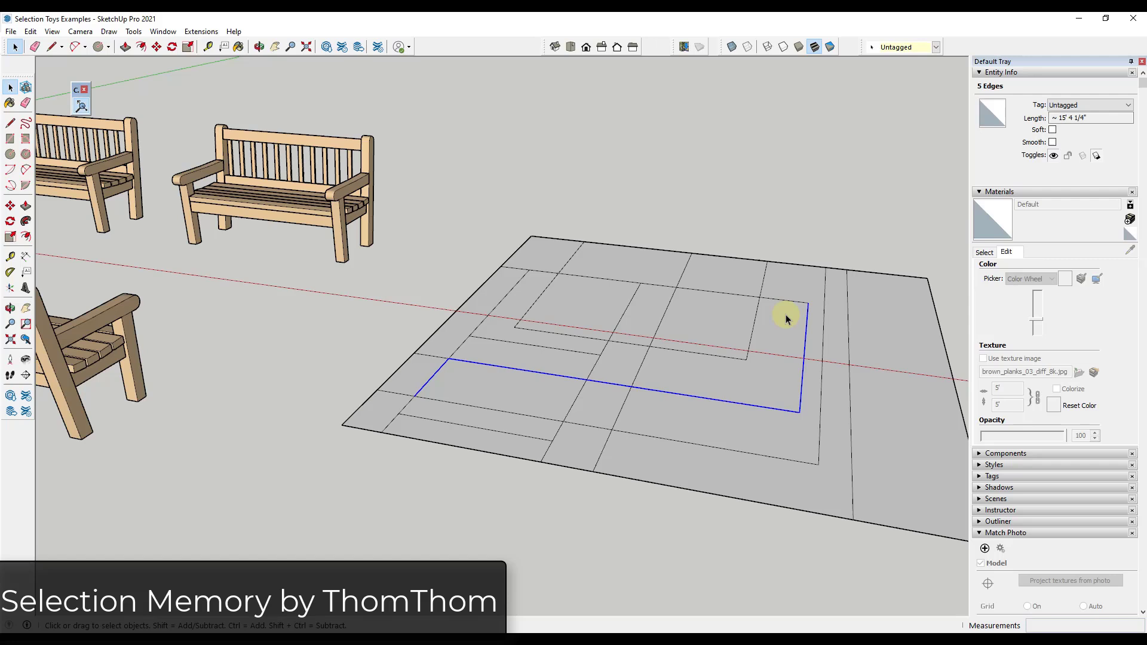
click(31, 31)
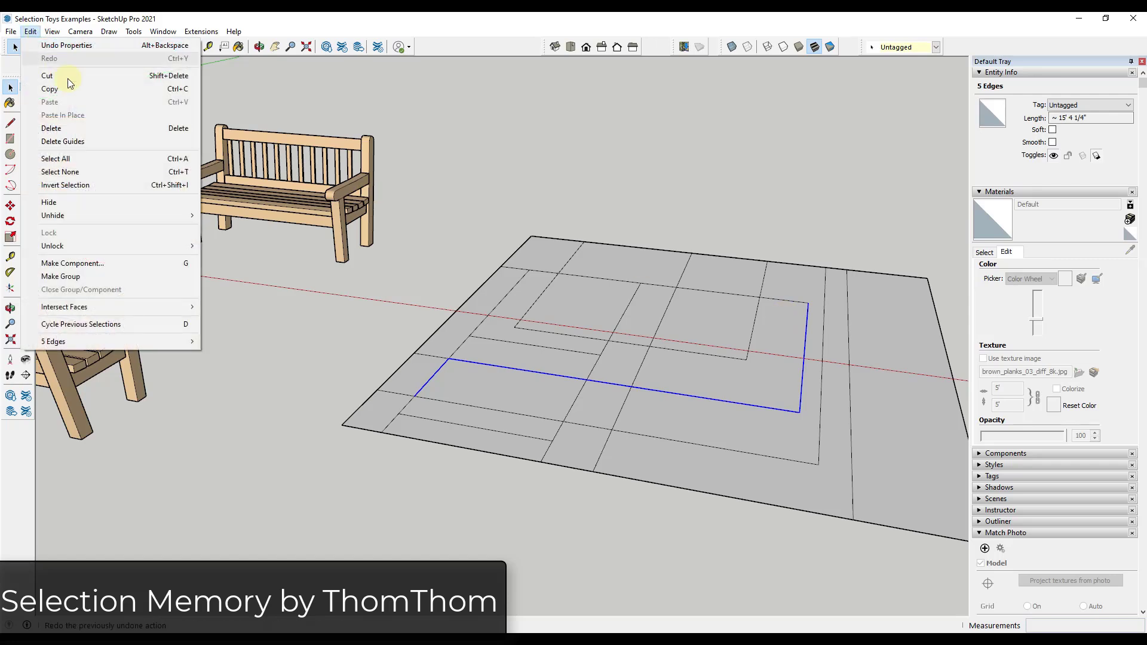
Step: Select three benches together, then the sphere alone, then the back-left bench
click(124, 324)
scroll(654, 312, down, 3)
scroll(192, 251, up, 2)
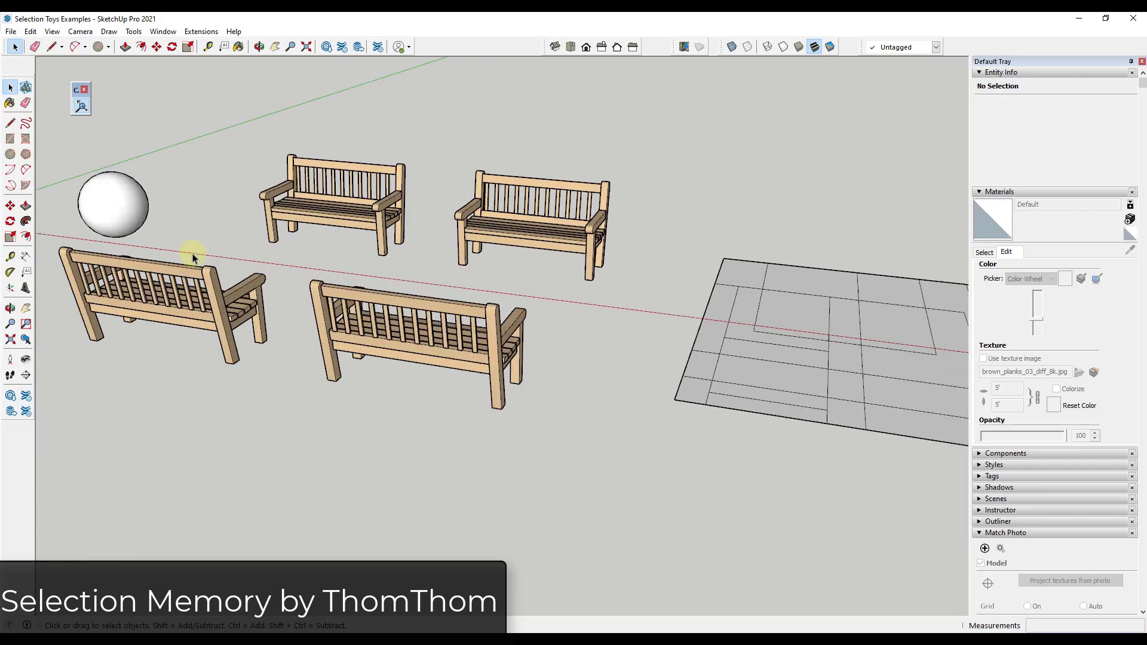
click(192, 257)
ctrl+click(335, 338)
ctrl+click(541, 224)
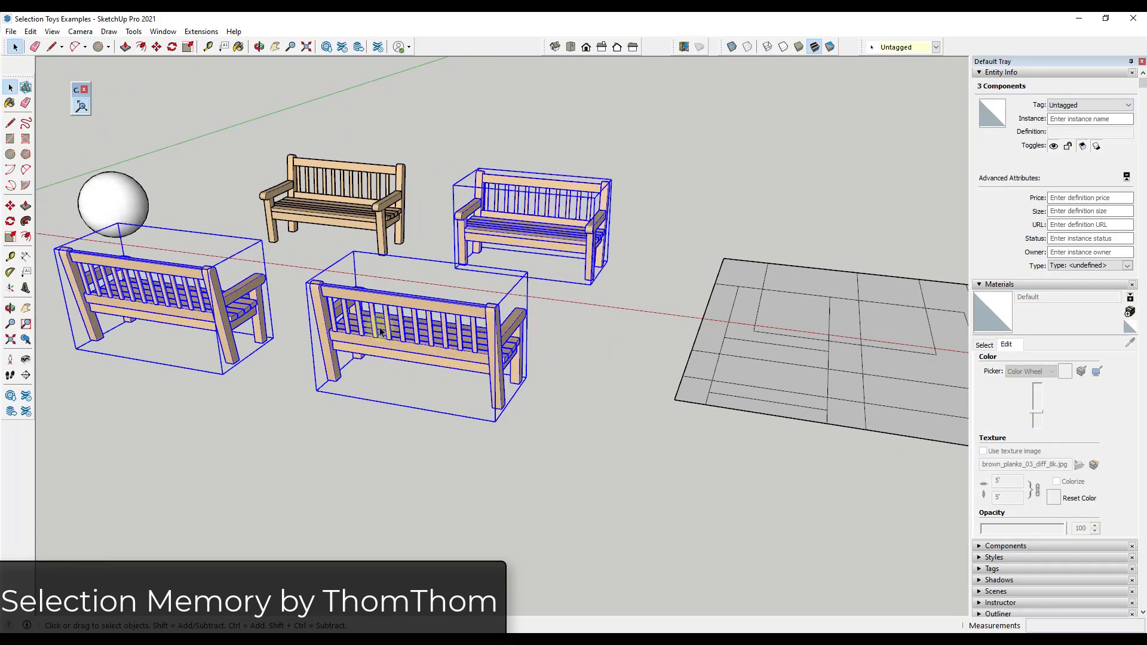
click(115, 203)
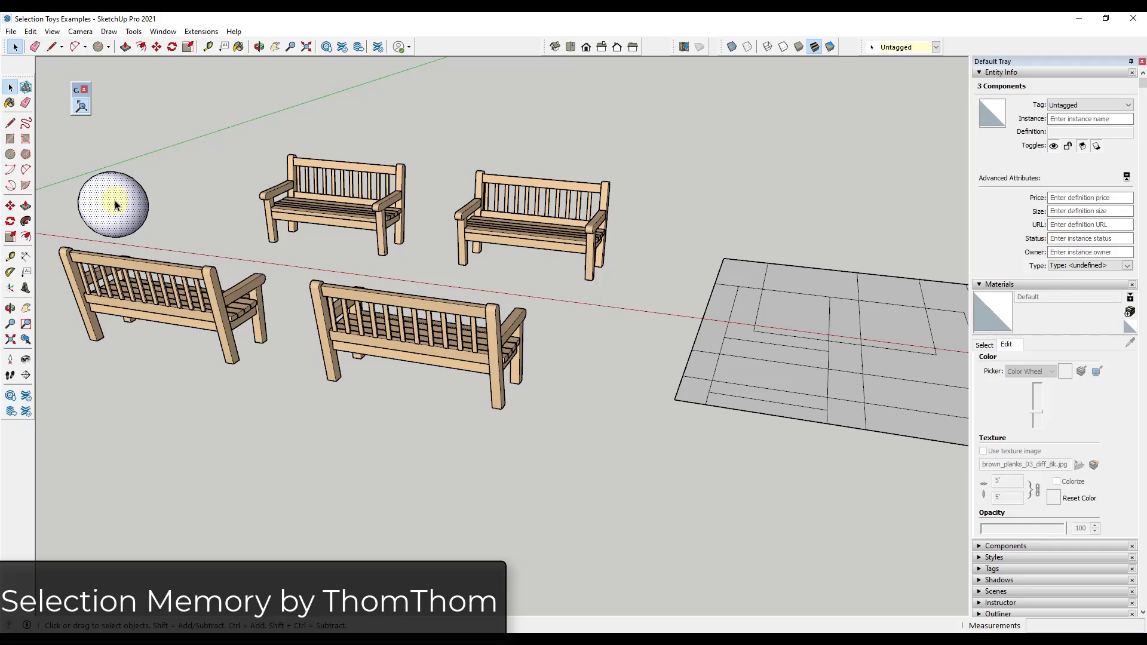
click(312, 190)
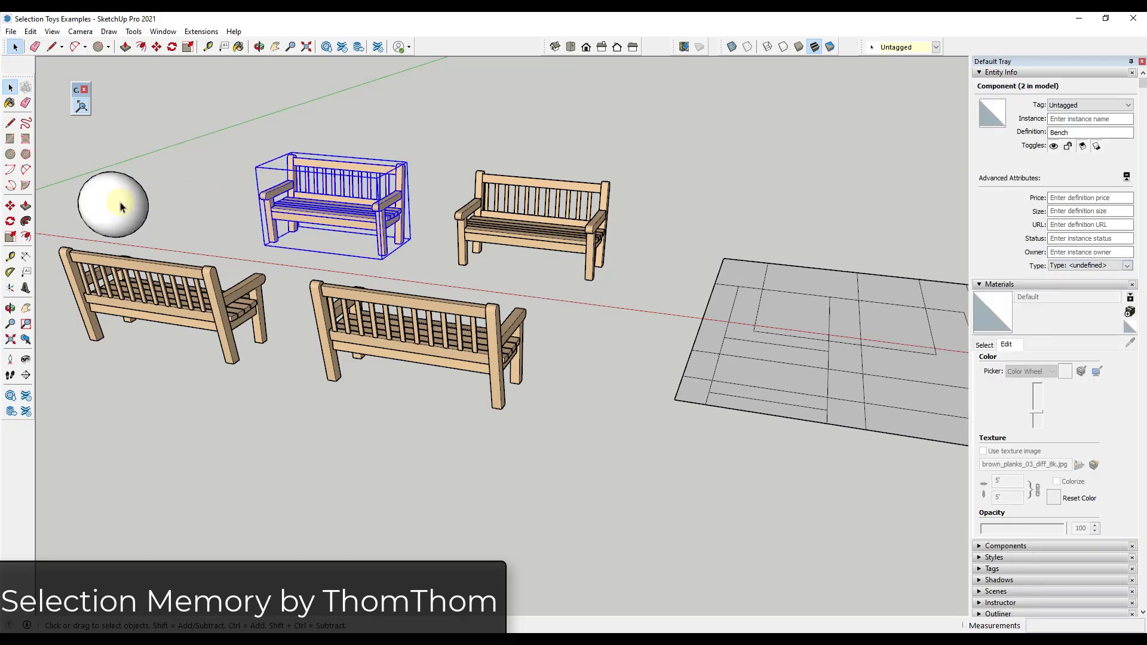
Step: Step back through earlier selections with Ctrl+Alt+Z: sphere, three benches, back-left bench, two front benches
key(ctrl+alt+z)
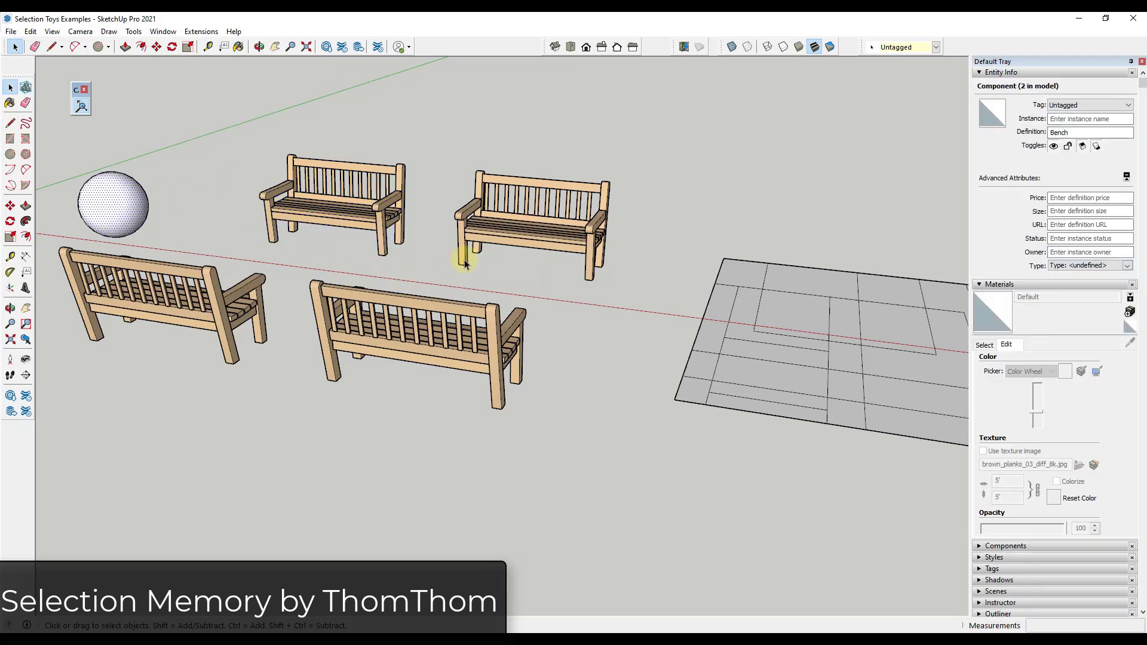
key(ctrl+alt+z)
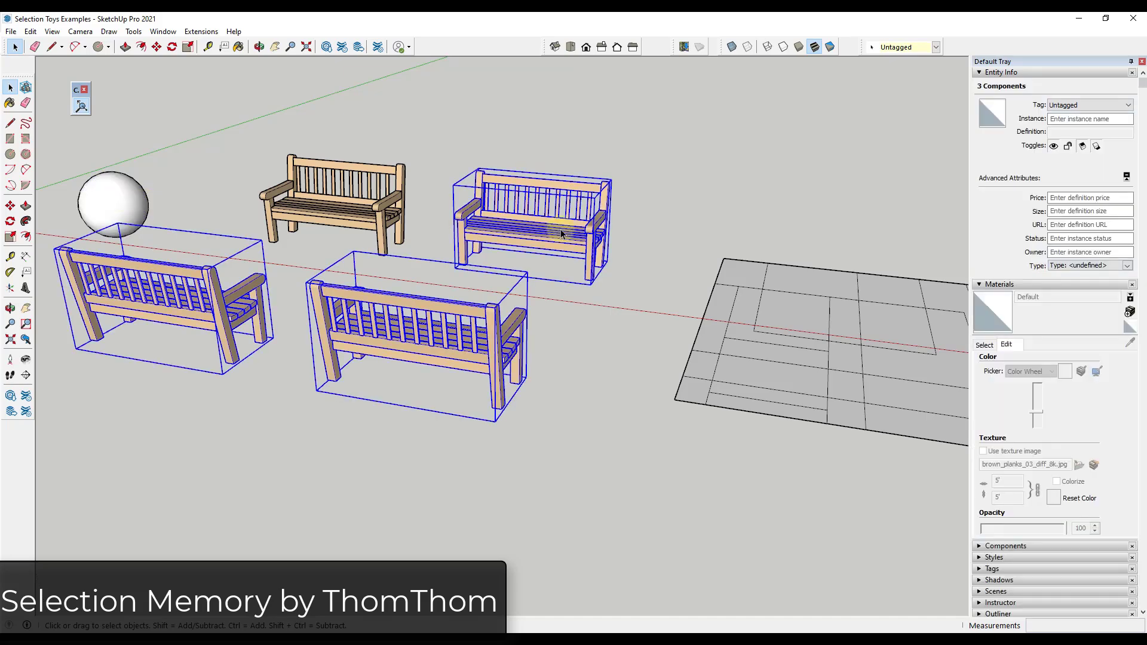
shift+click(561, 234)
key(ctrl+alt+z)
key(ctrl+alt+z)
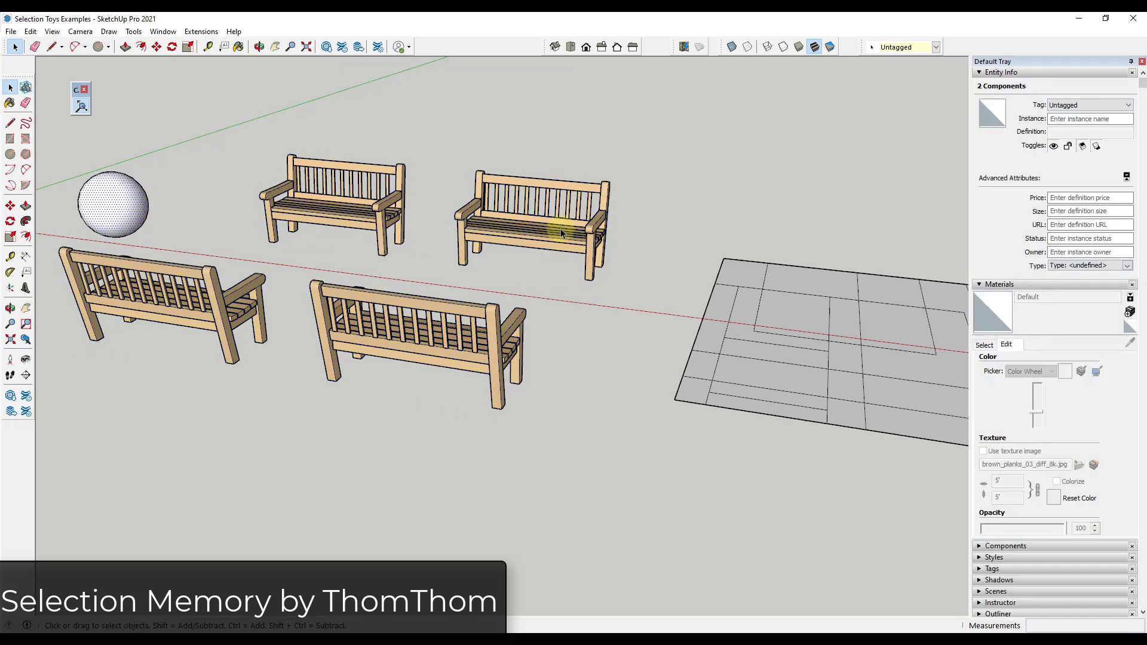
key(ctrl+alt+z)
key(ctrl+alt+z)
key(ctrl+alt+z)
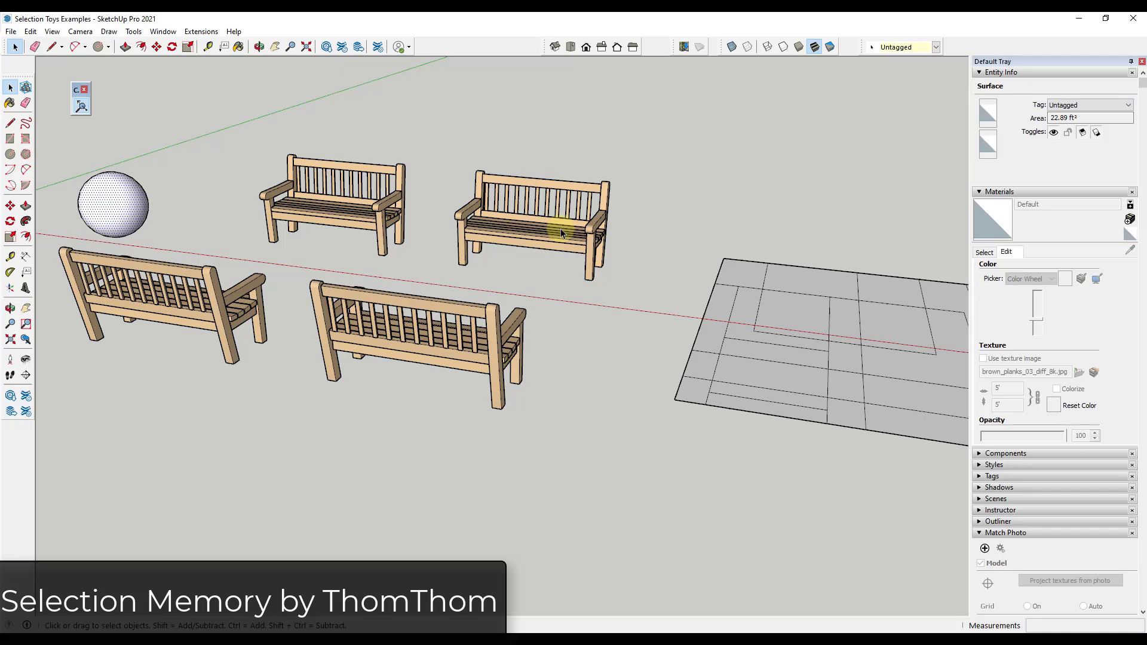
key(ctrl+alt+z)
key(ctrl+alt+z)
key(ctrl+alt+z)
key(ctrl+alt+z)
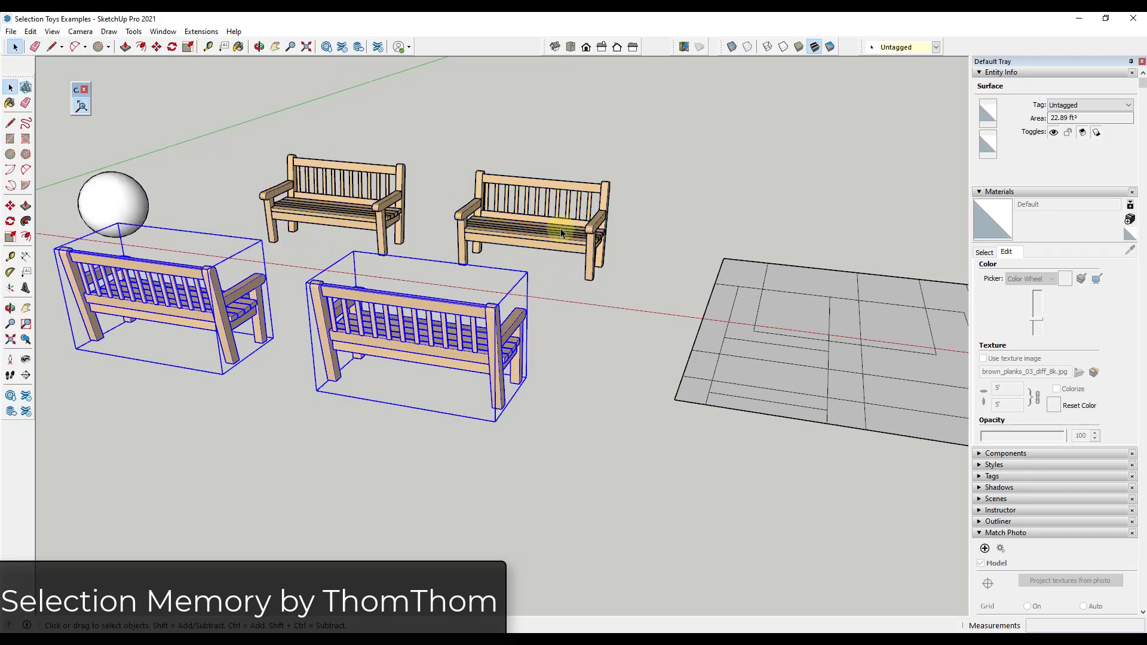
key(ctrl+alt+z)
key(ctrl+alt+z)
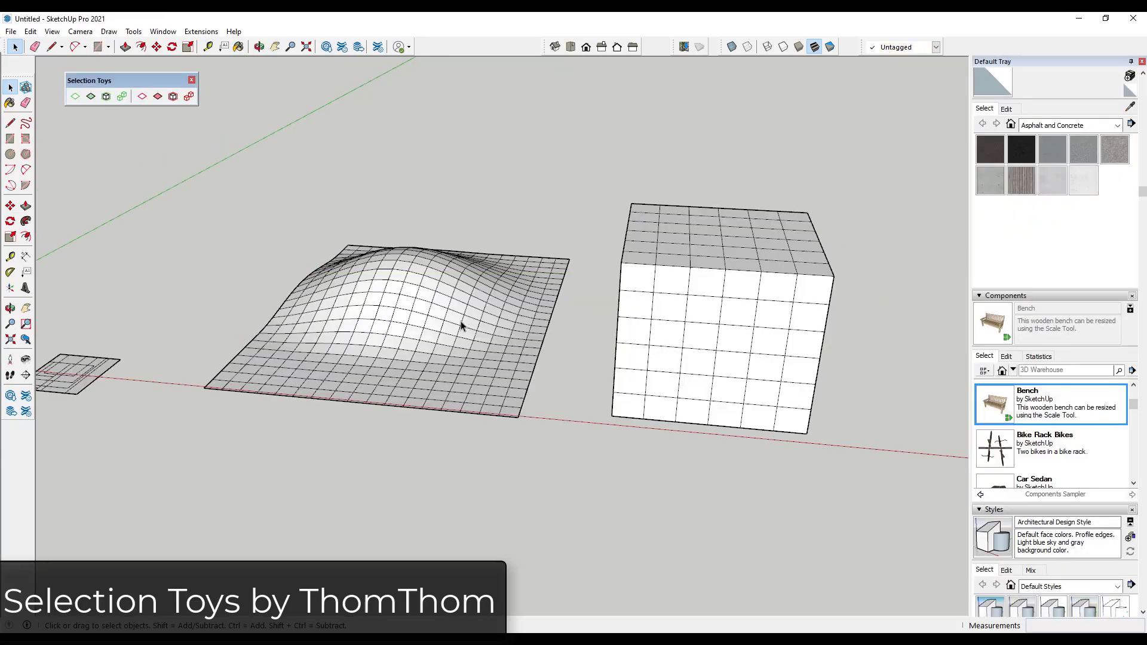
Step: Orbit slightly around the wavy gridded surface and cube, switching back to Select
drag(461, 325, 421, 362)
key(space)
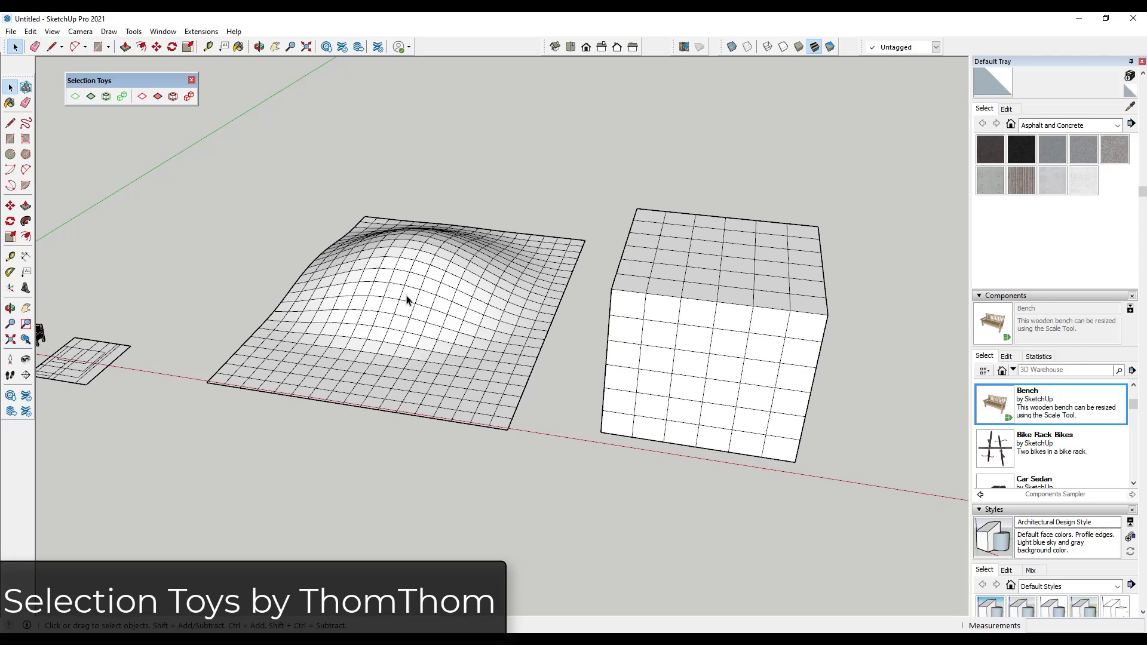
middle_drag(406, 299, 440, 294)
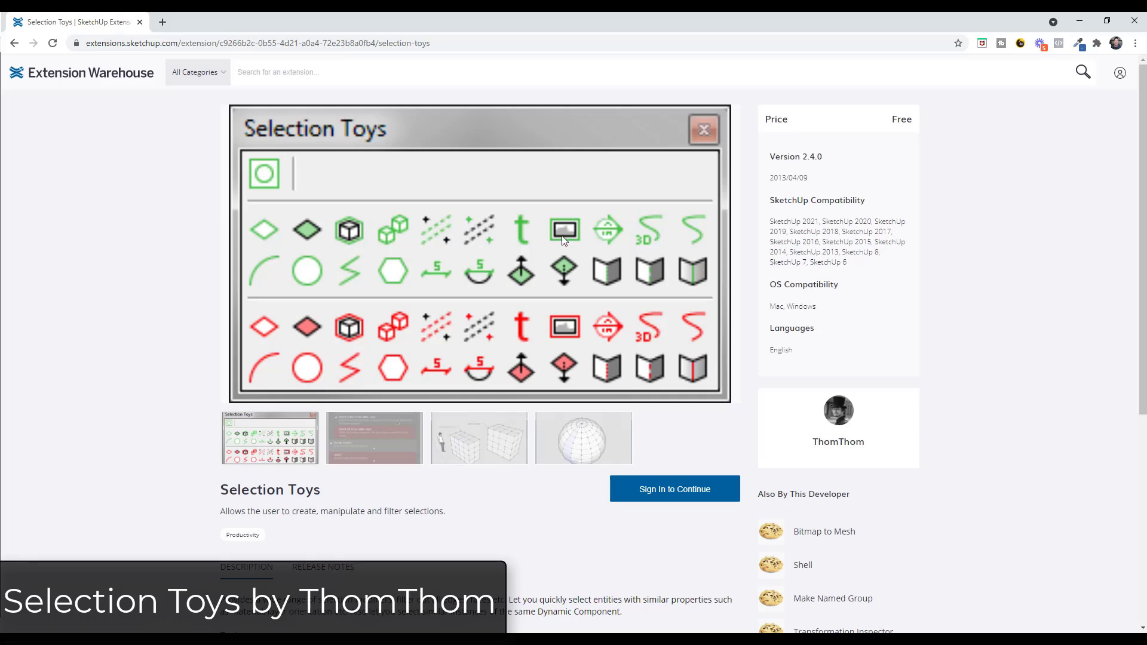
Step: Window-select the whole wavy surface and narrow it with Select Only > Border Edges
click(1080, 23)
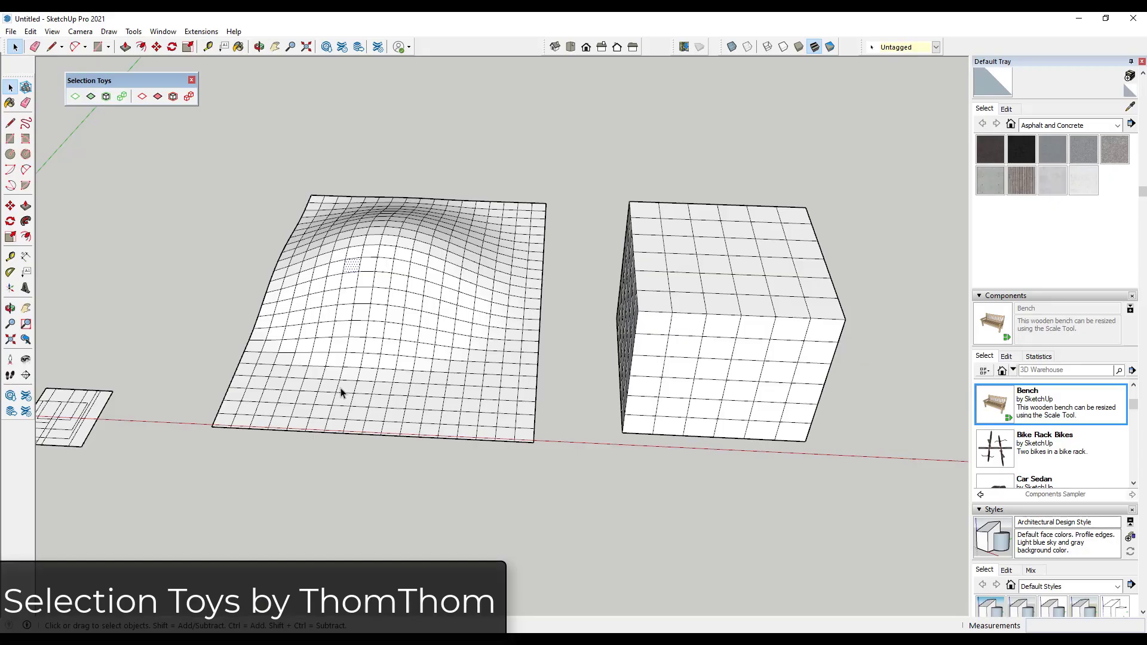
click(417, 272)
mouse_move(194, 157)
mouse_down()
mouse_move(478, 479)
mouse_move(582, 481)
mouse_up()
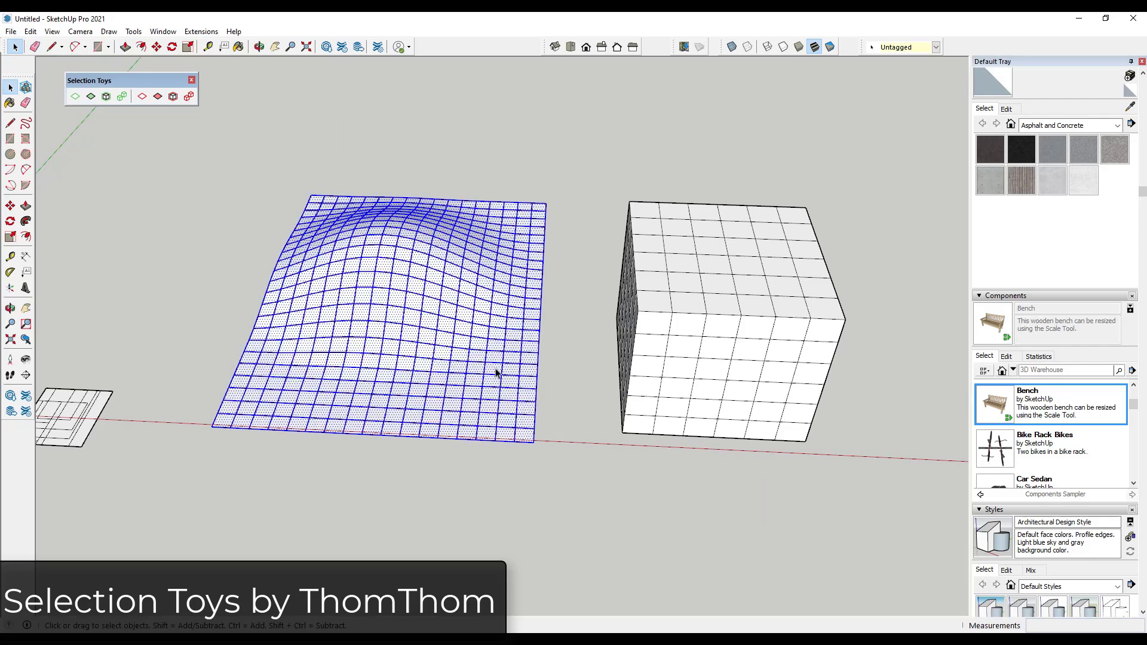
right_click(454, 322)
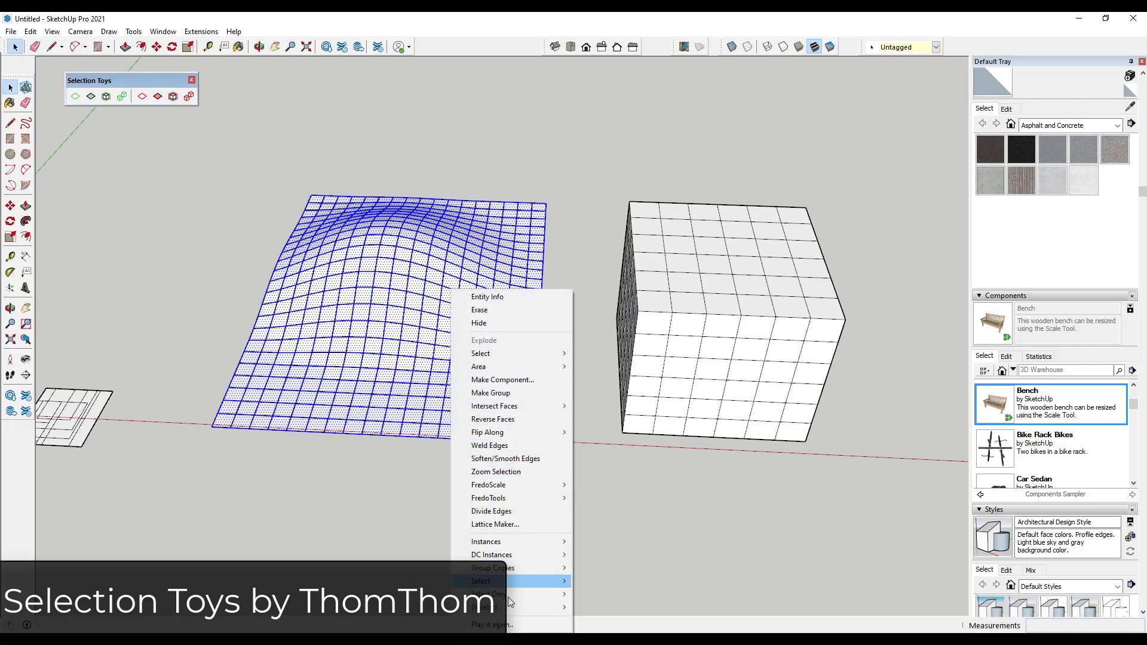
mouse_move(511, 596)
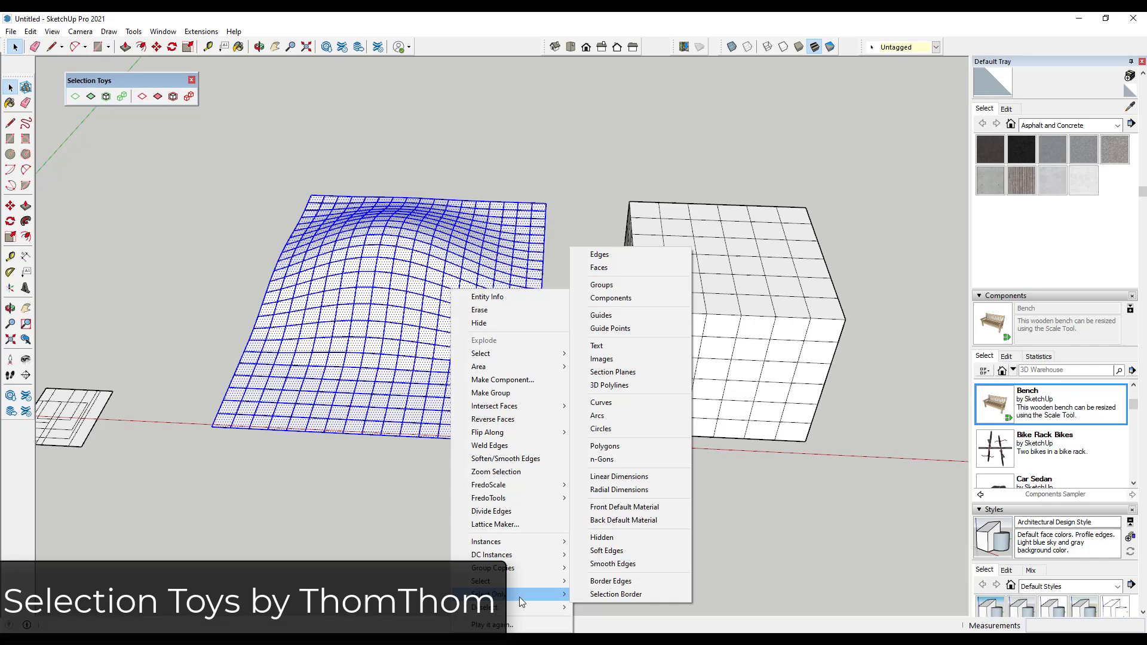
click(617, 584)
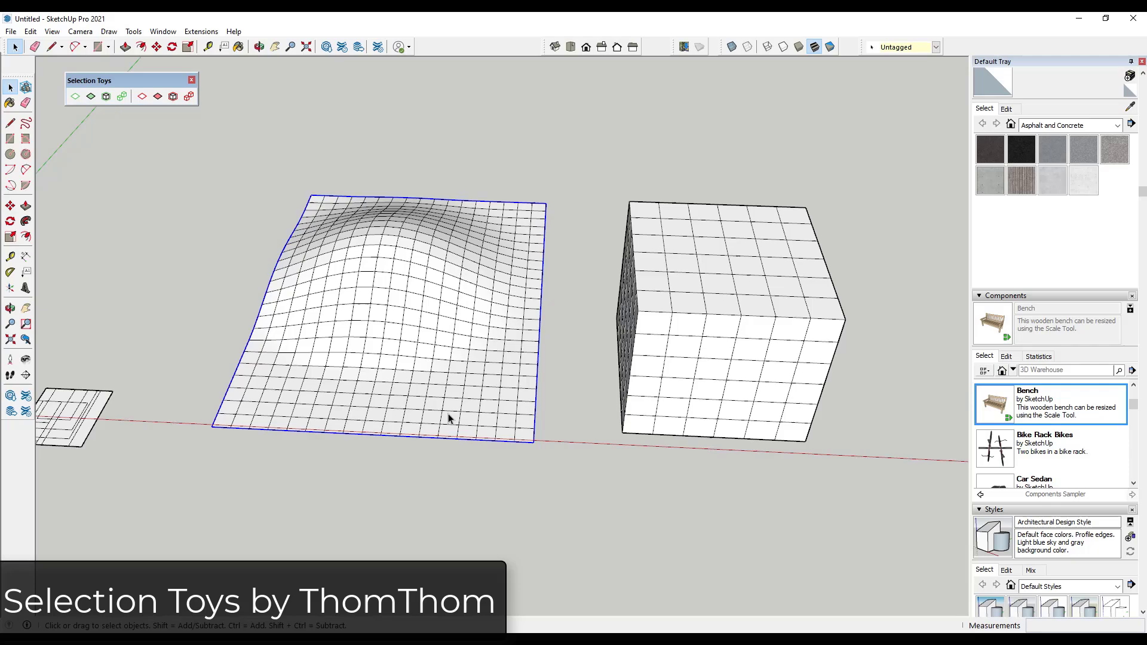
Step: Window-select the cube, narrow it to Select Only > Faces, and delete those faces
mouse_move(593, 355)
middle_down()
mouse_move(606, 253)
mouse_move(825, 258)
mouse_move(814, 206)
mouse_move(810, 215)
middle_up()
drag(562, 159, 836, 414)
right_click(717, 274)
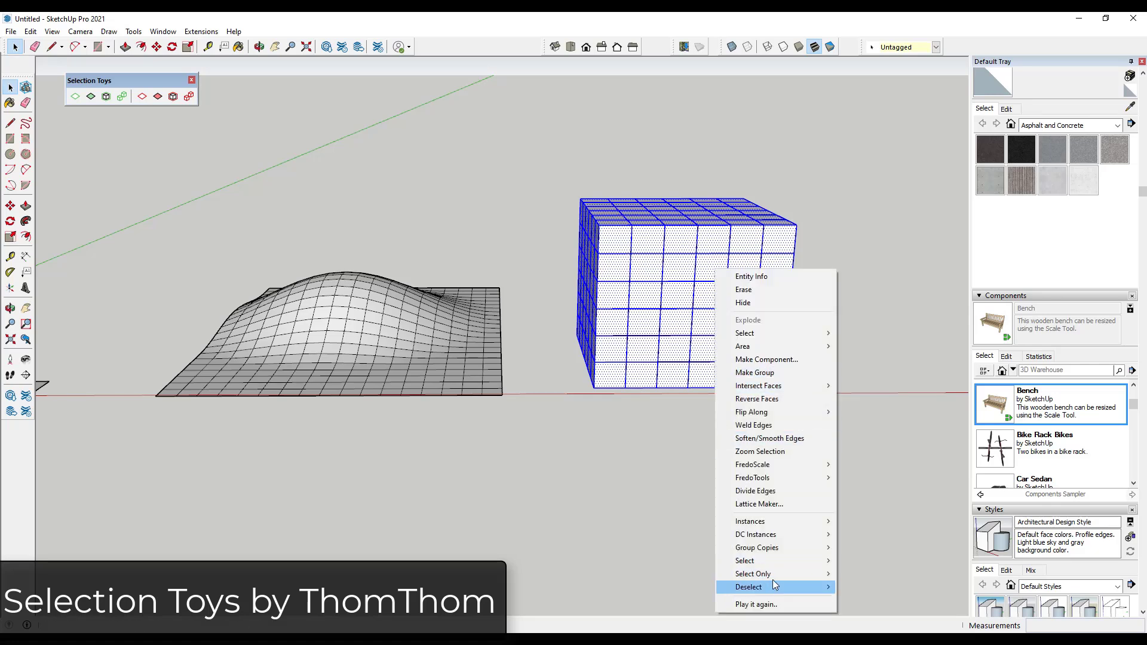
mouse_move(769, 577)
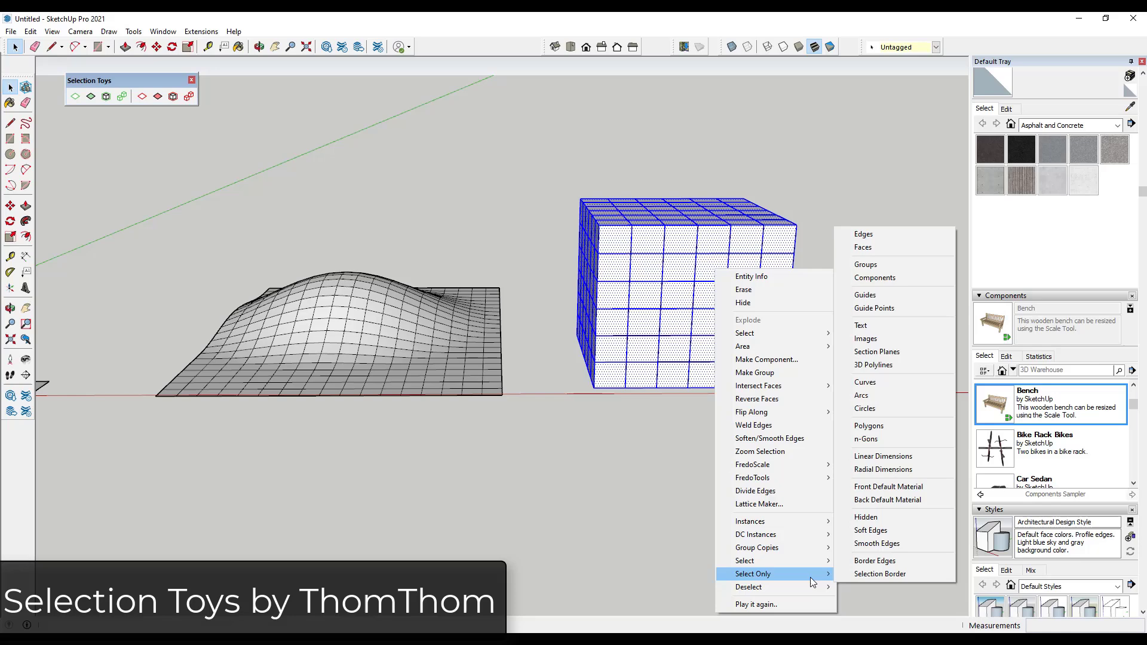
click(886, 247)
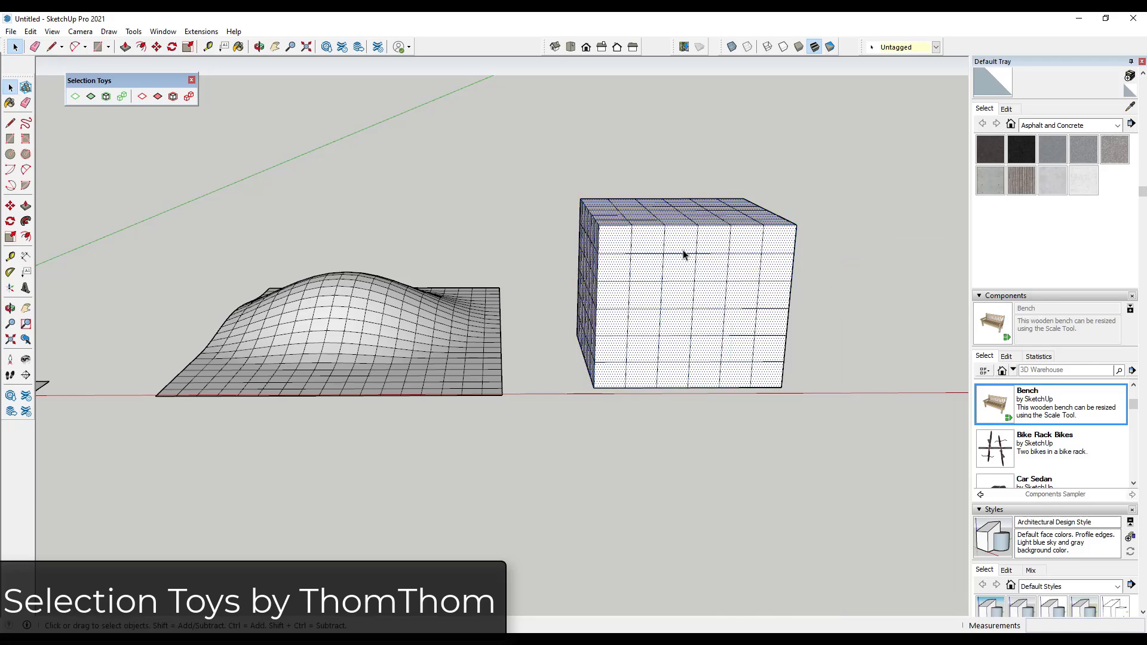
scroll(780, 257, up, 2)
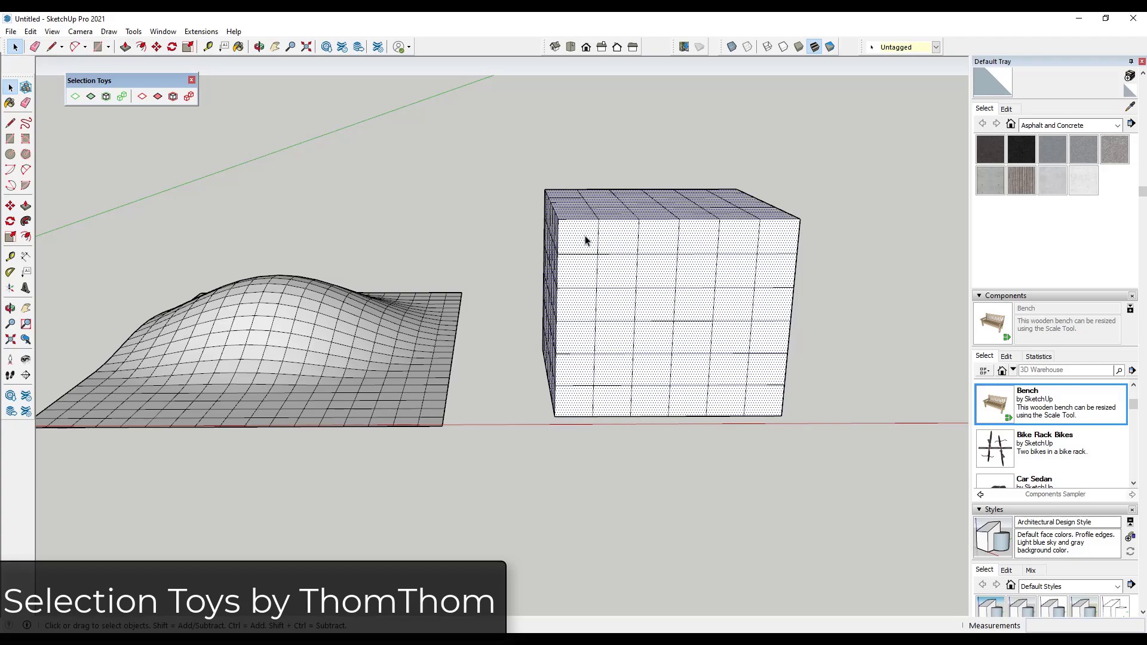
key(Delete)
middle_drag(693, 322, 652, 291)
middle_drag(517, 258, 128, 95)
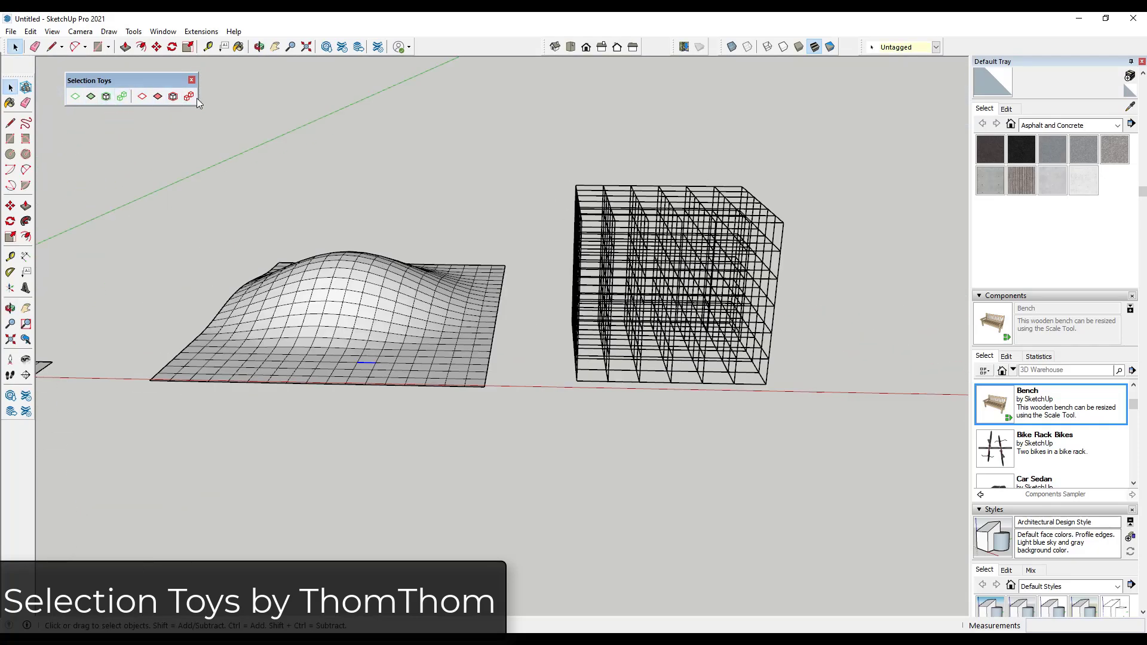
Step: Open Tools > Selection Toys > UI Settings and scroll through the toolbar command list
click(80, 31)
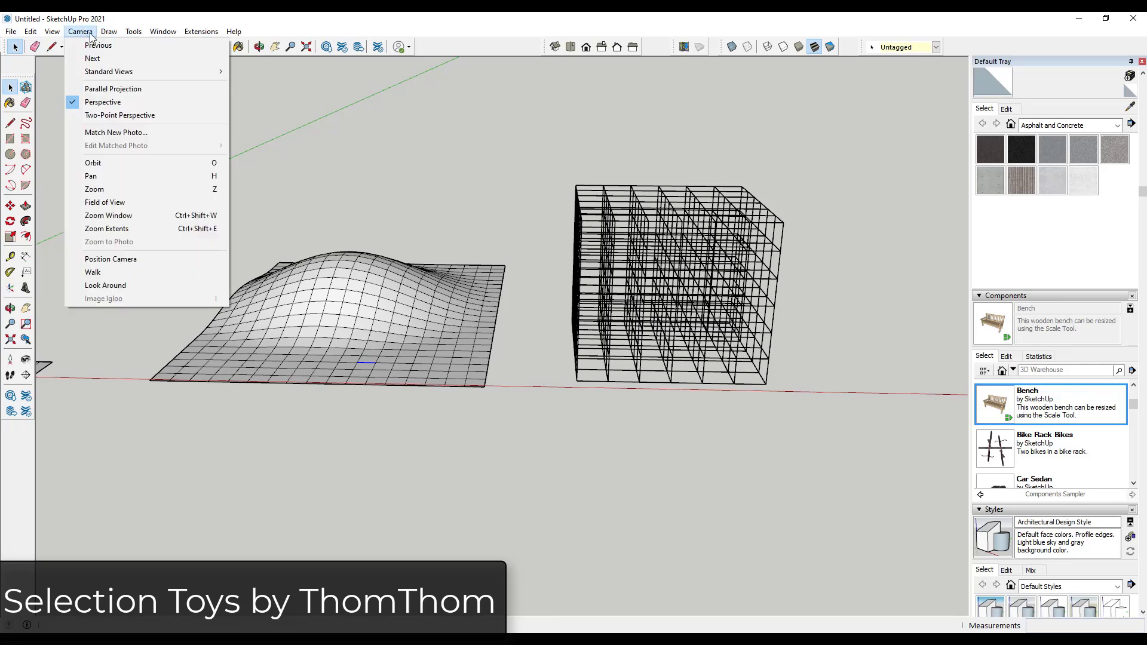
mouse_move(250, 410)
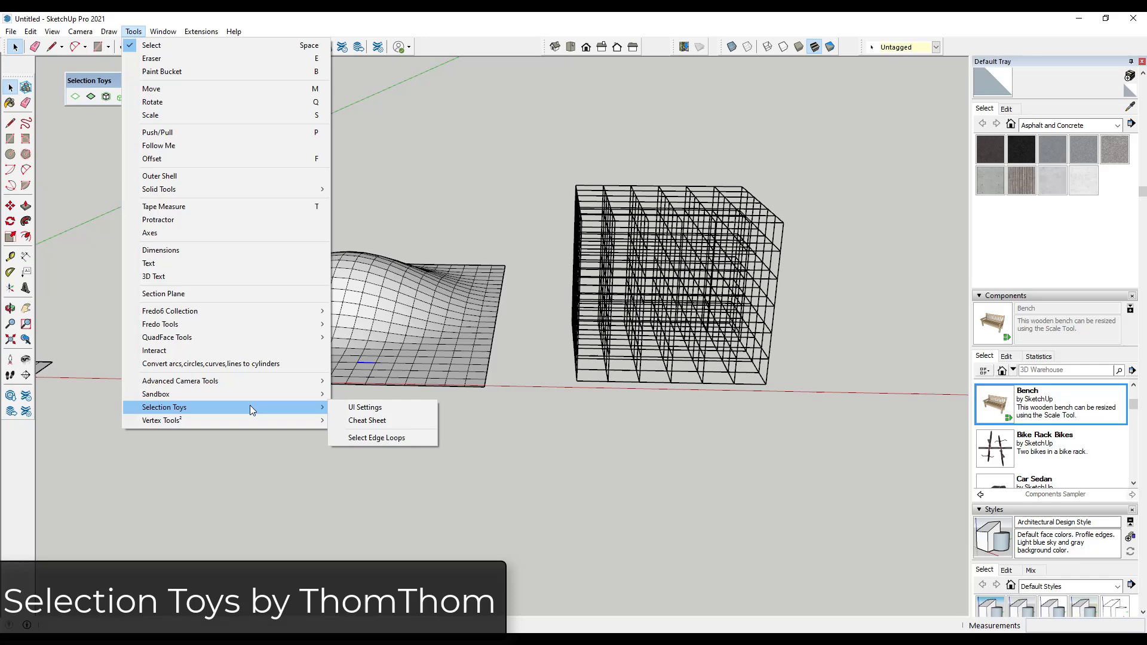
click(382, 407)
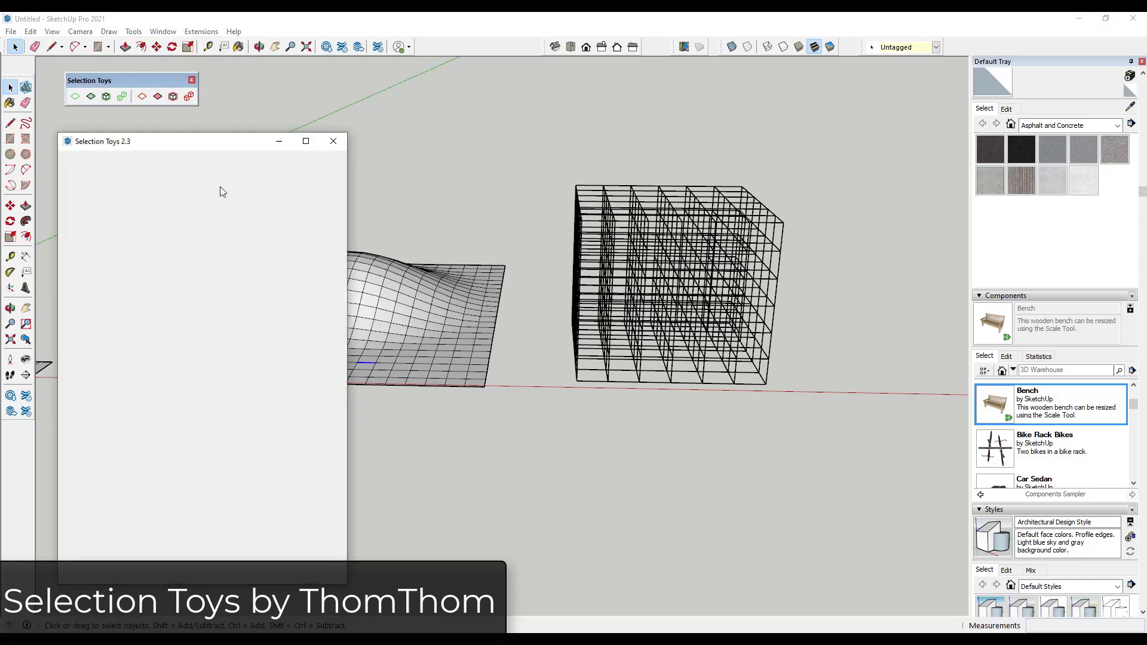
scroll(220, 428, down, 4)
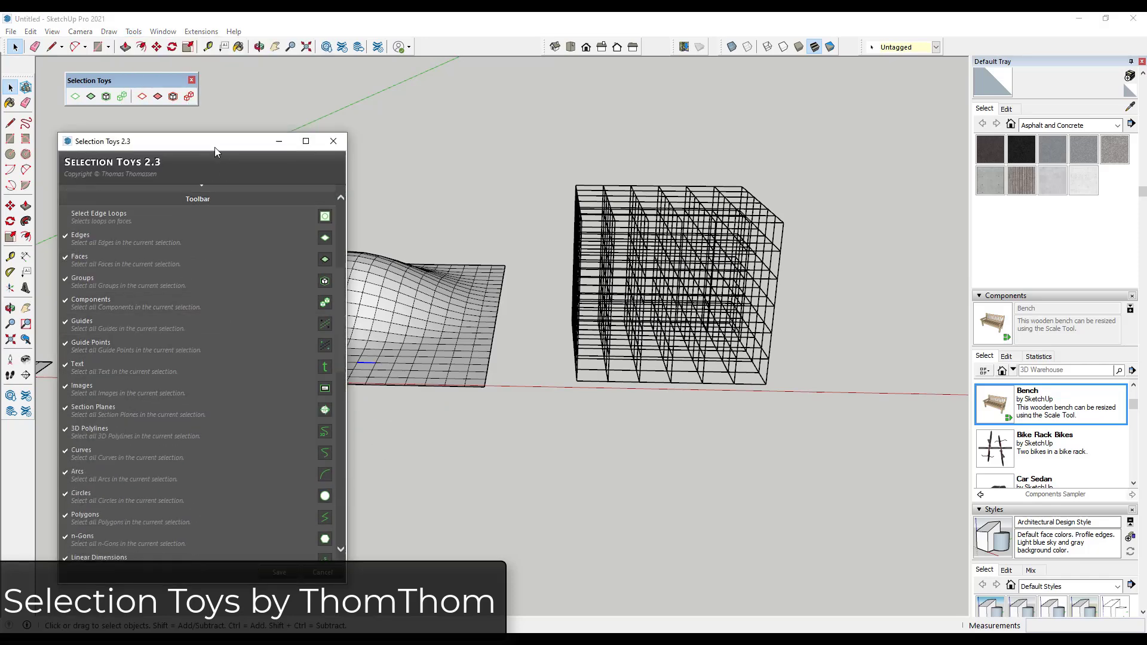
drag(214, 147, 269, 134)
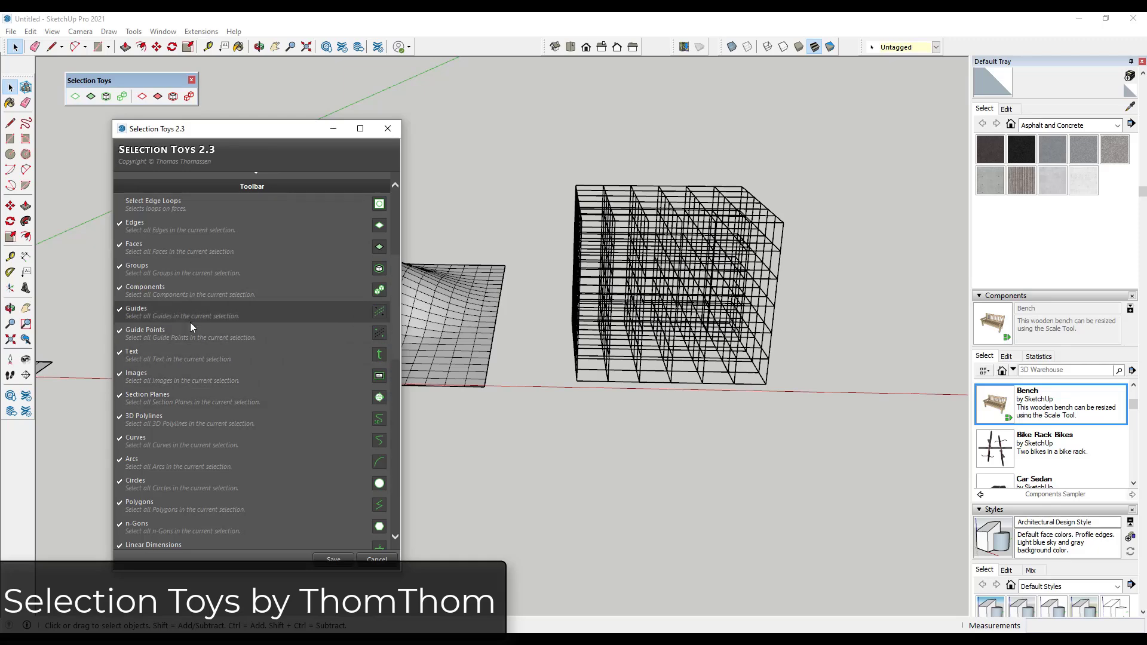
scroll(190, 322, down, 4)
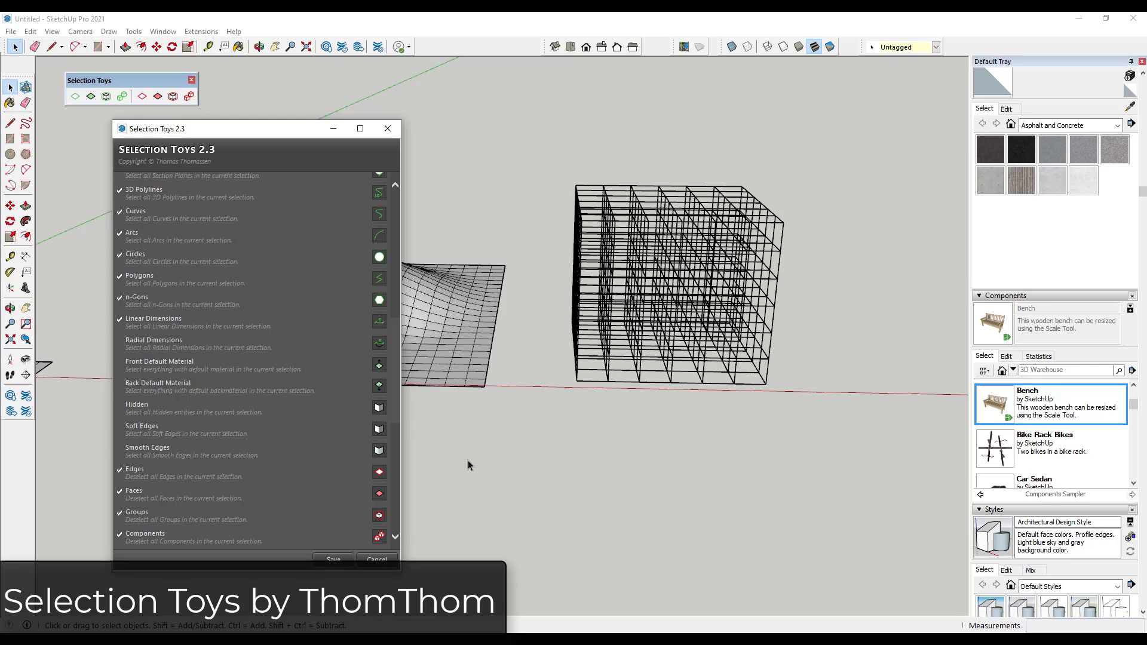
scroll(497, 434, down, 3)
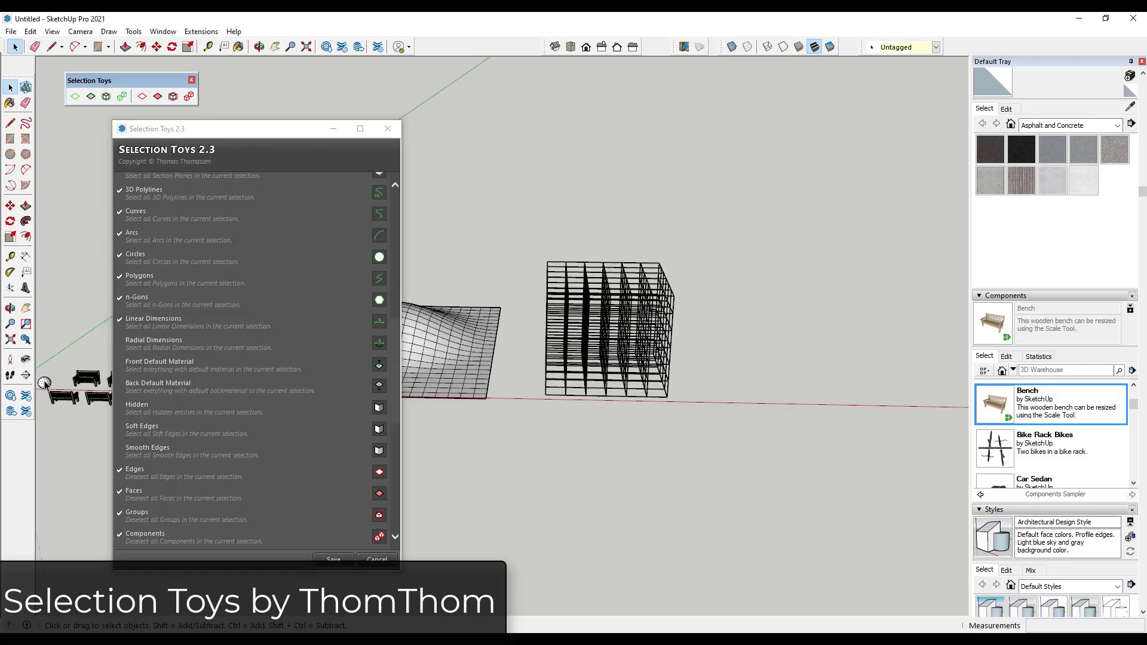
Step: Turn on View > Hidden Geometry to show the sphere's hidden edges
key(m)
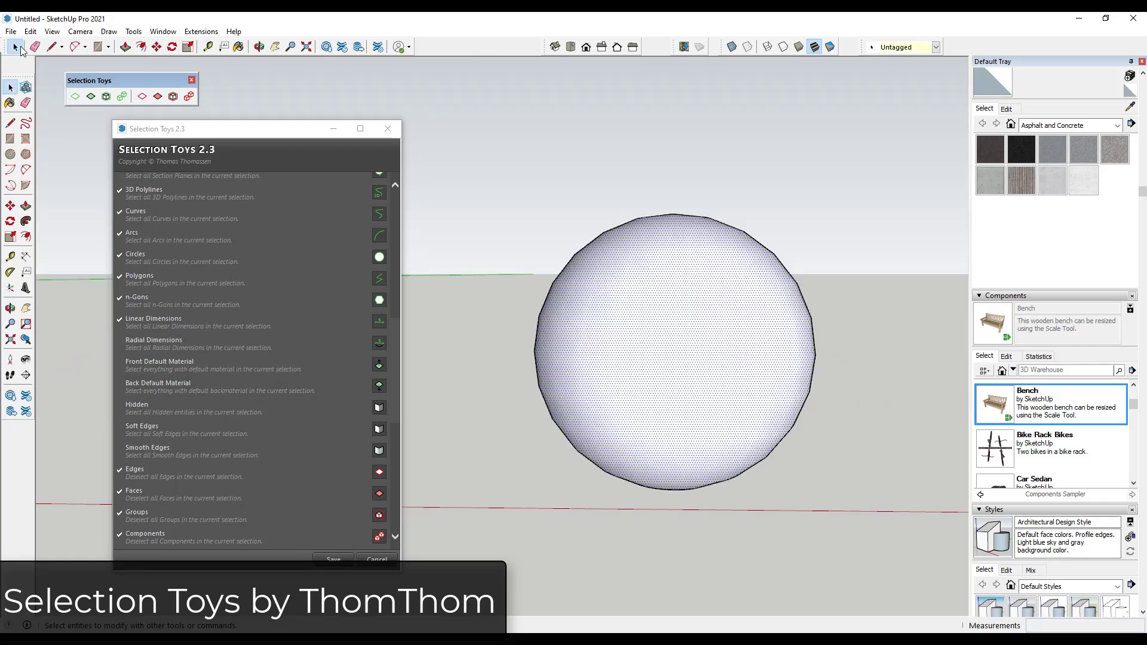
click(30, 31)
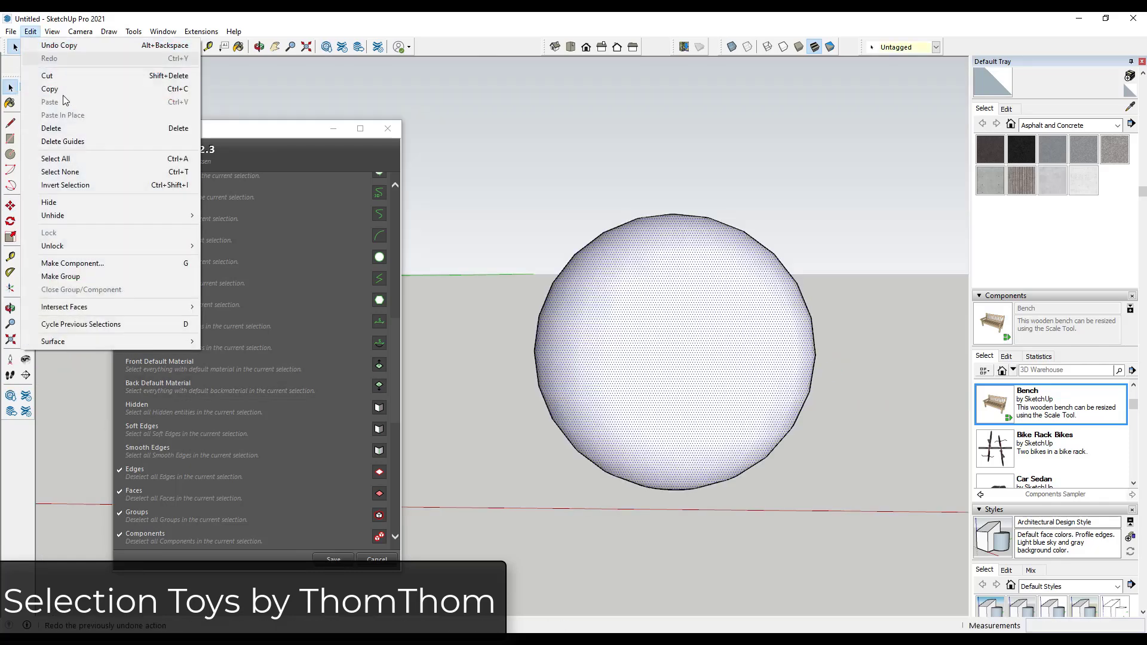
click(88, 77)
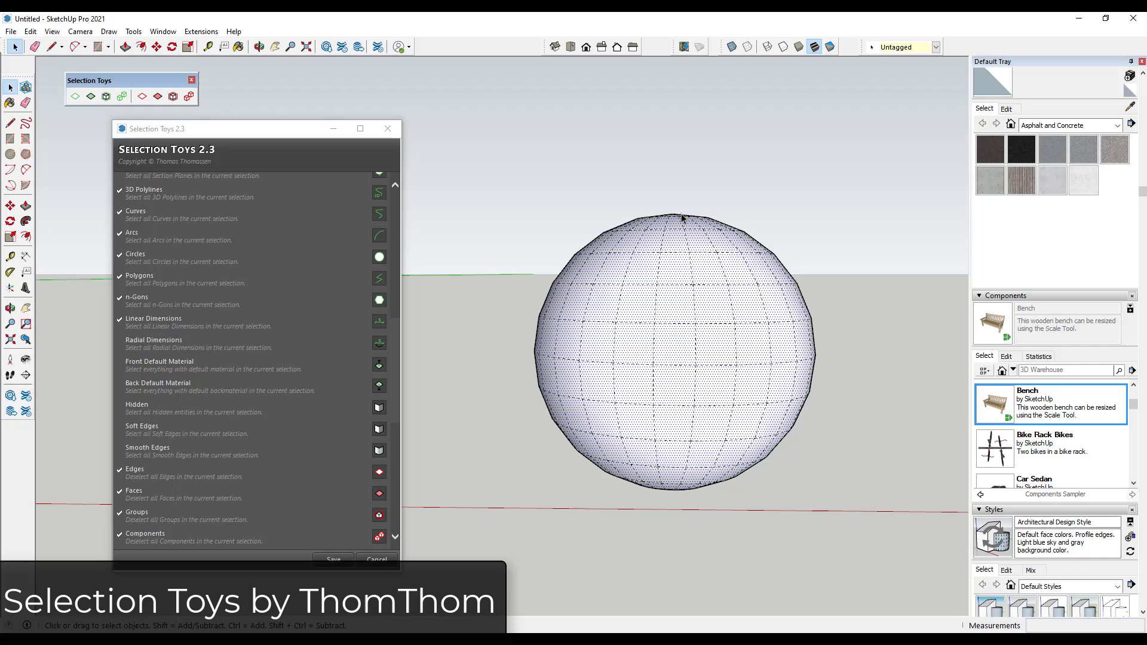
Step: Box-select the sphere's right half, keep only Soft Edges, and uncheck Soft in Entity Info
drag(667, 184, 860, 525)
middle_drag(705, 439, 691, 377)
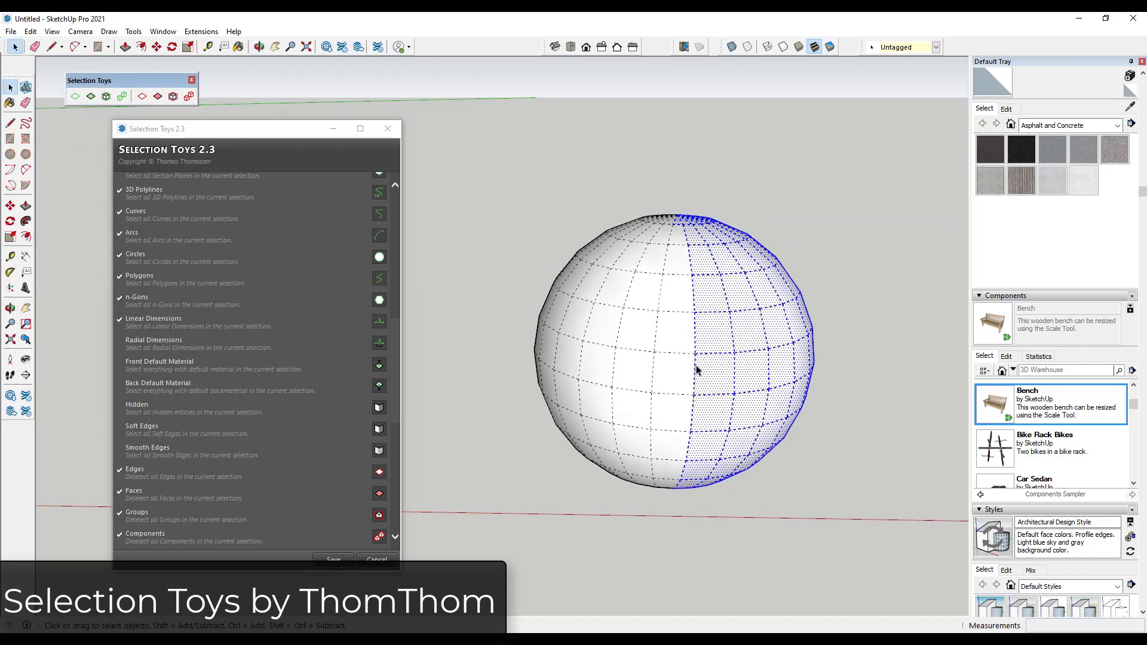
right_click(706, 359)
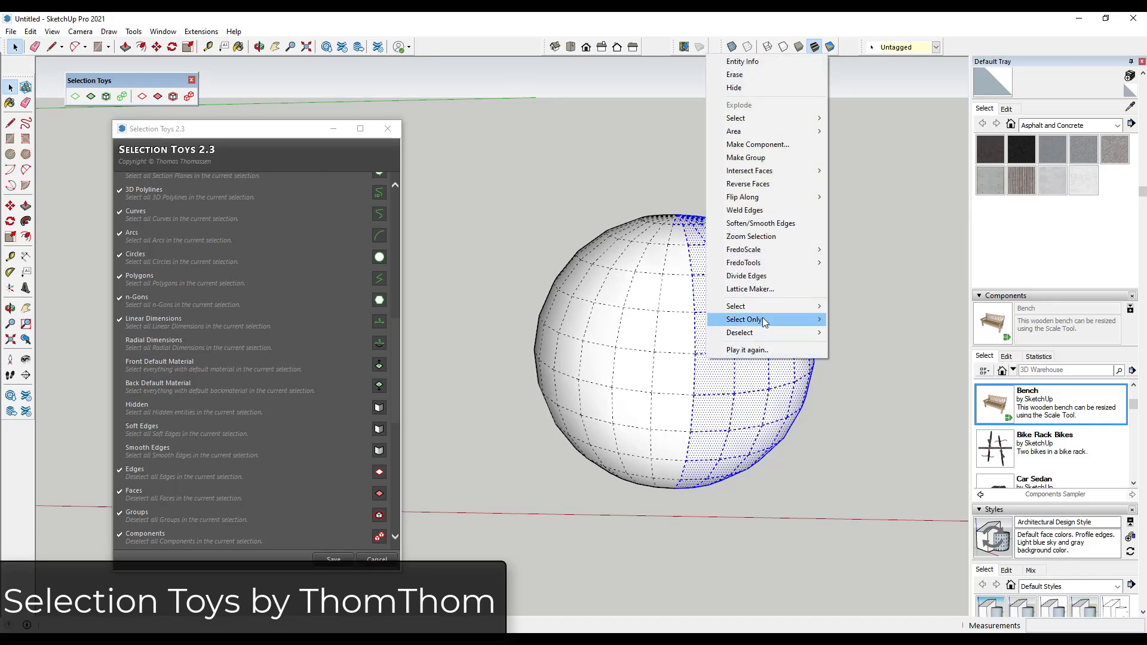
mouse_move(766, 322)
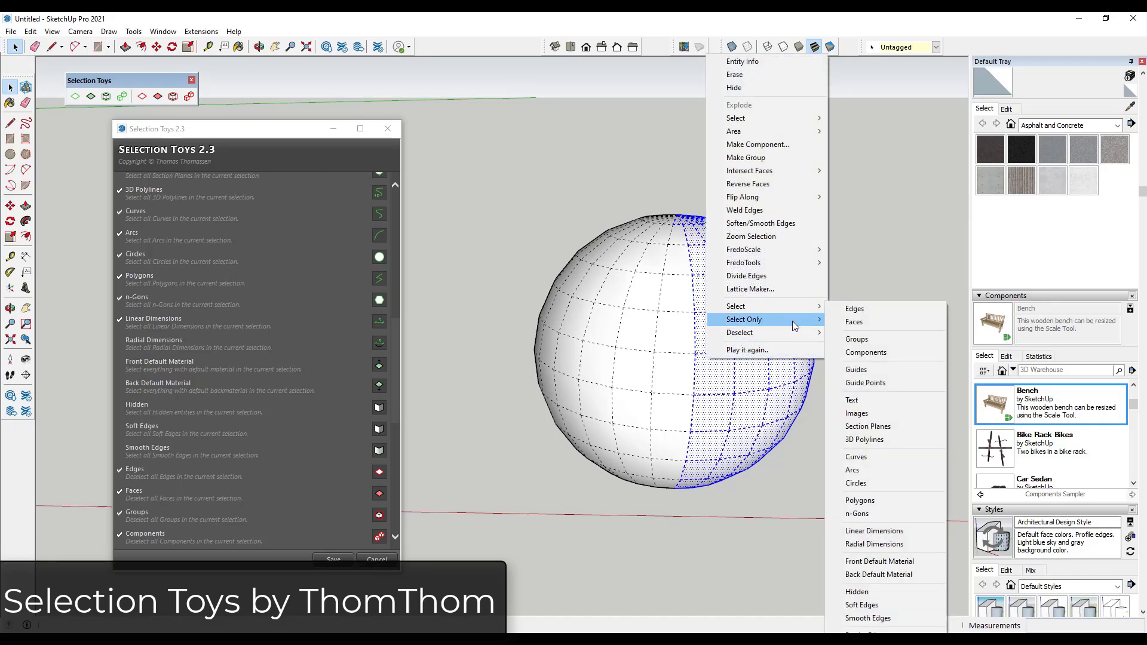
click(871, 608)
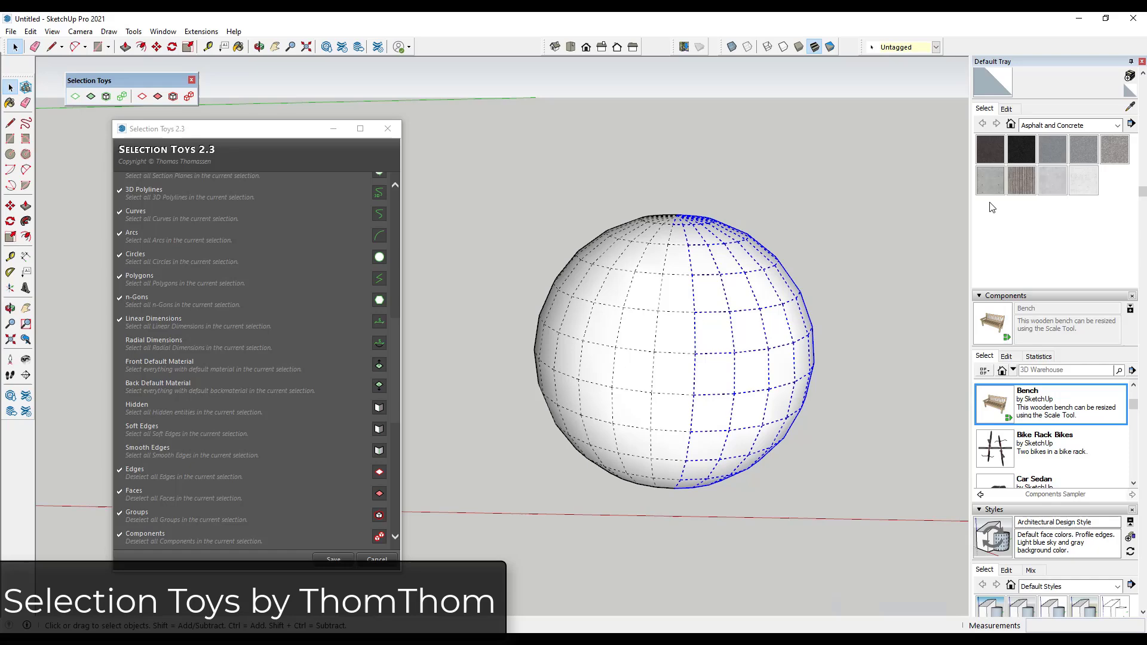
scroll(1027, 155, up, 3)
click(1052, 130)
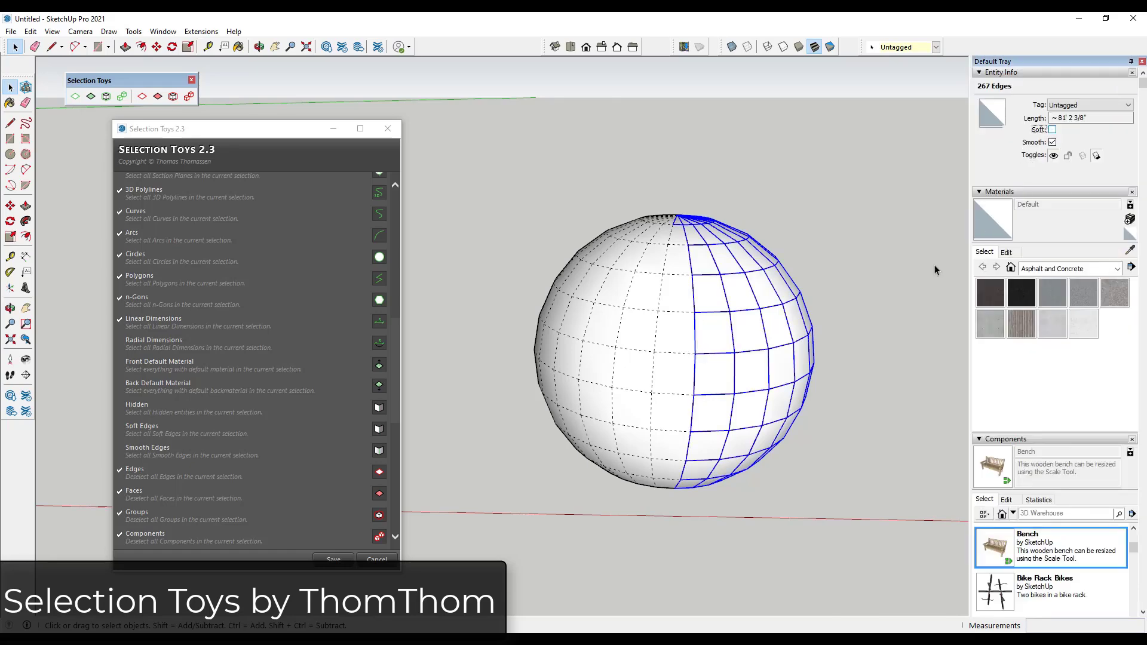
Step: Narrow the middle band to Select Only > Edges, uncheck Soft, then clear the selection
middle_drag(884, 322, 851, 348)
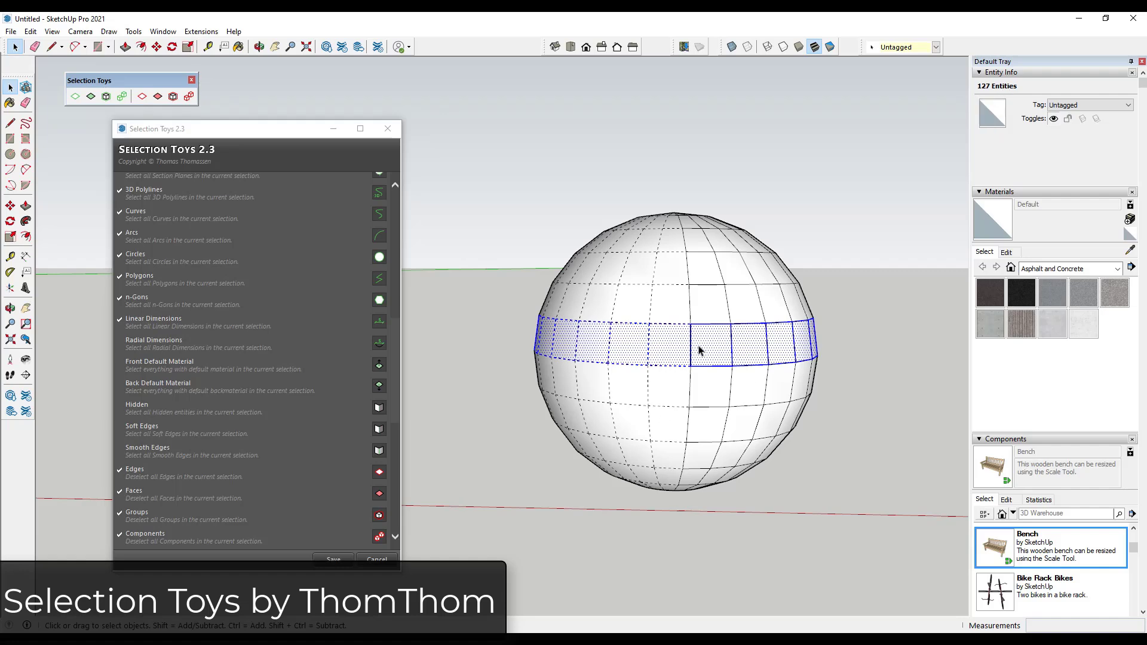
right_click(657, 346)
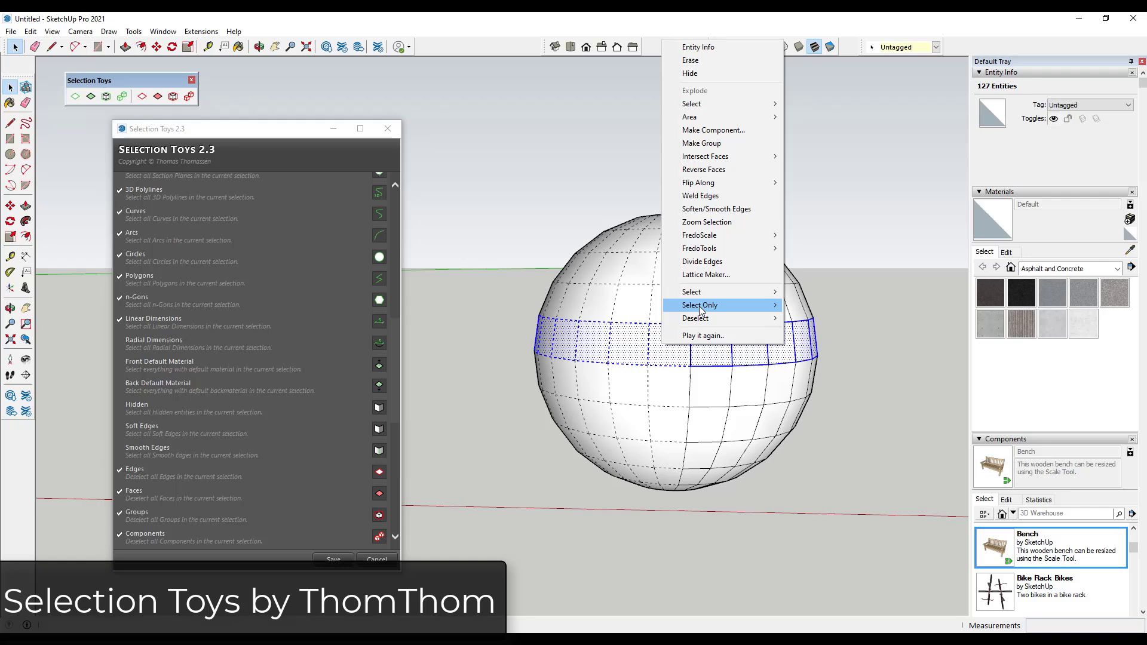
mouse_move(703, 305)
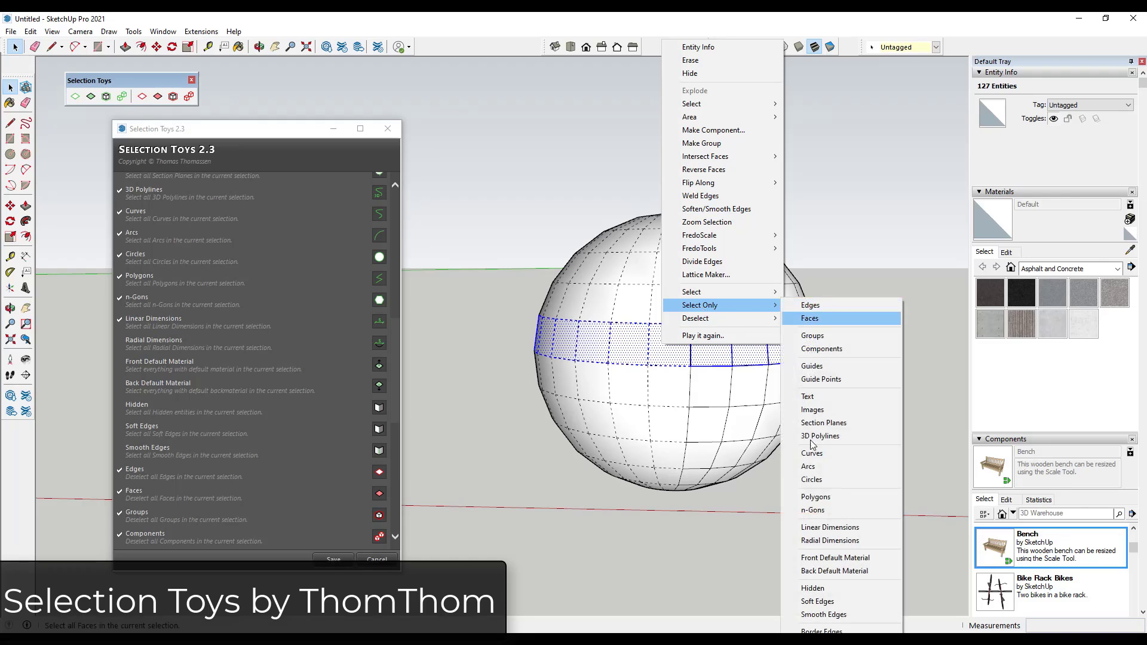
click(833, 304)
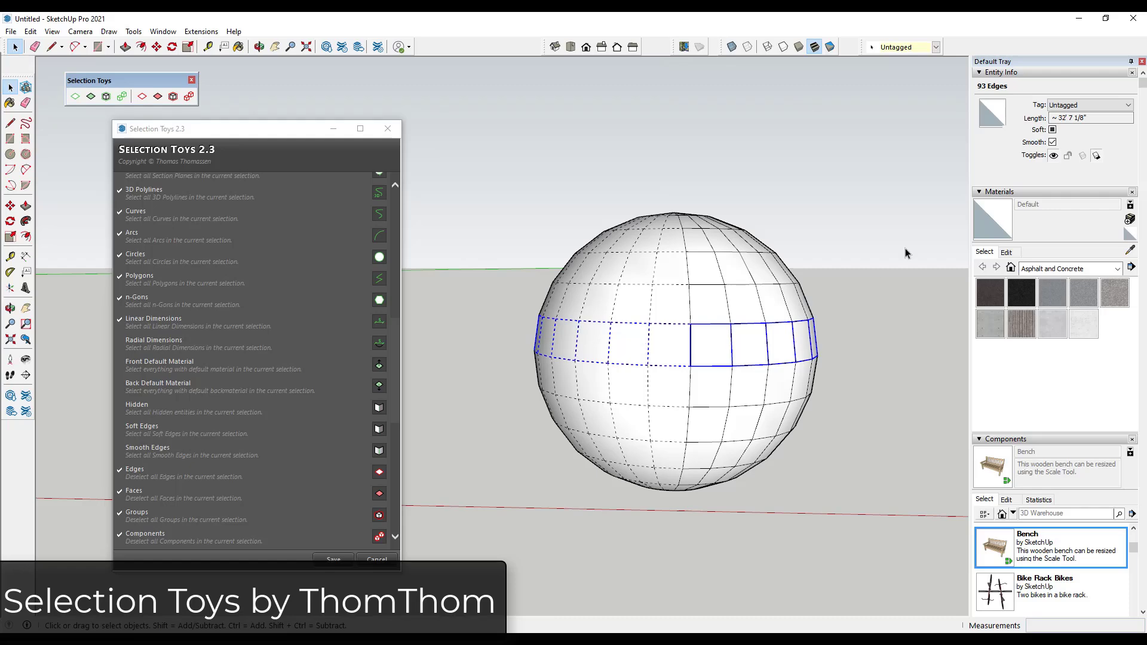
click(1053, 130)
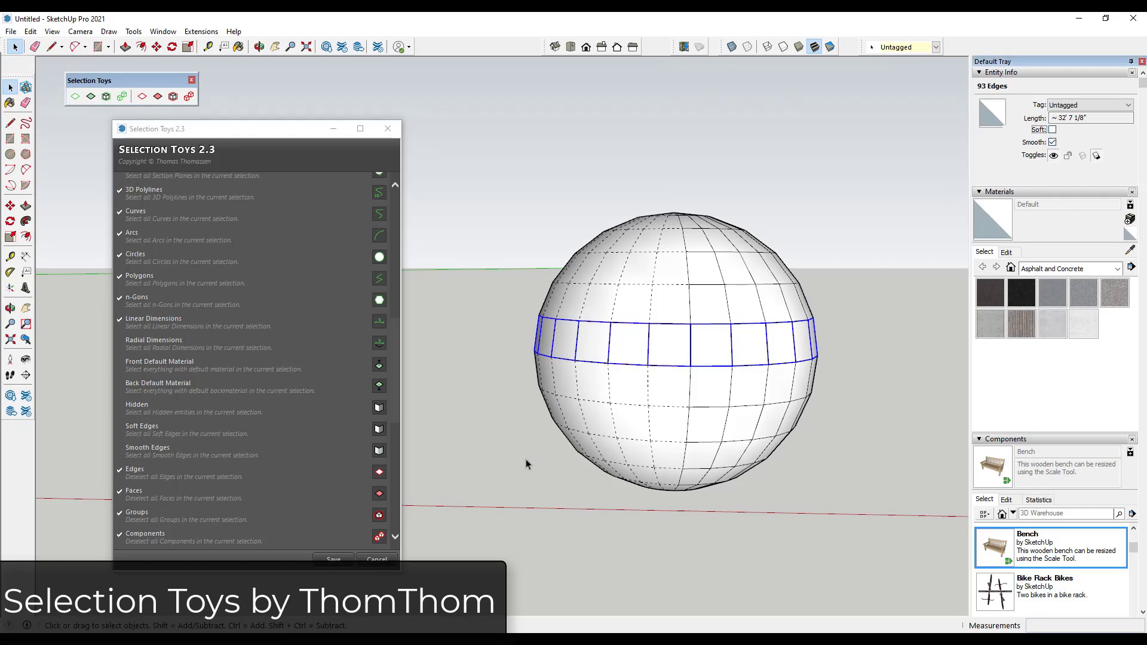
click(479, 468)
scroll(288, 467, down, 6)
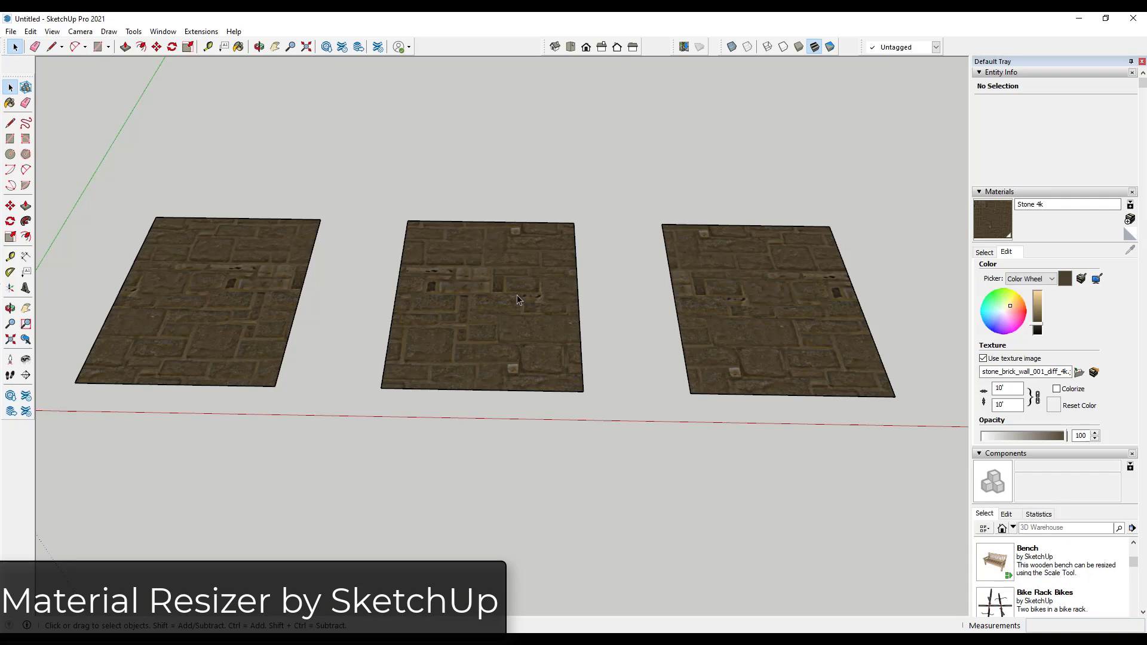
Step: Switch to the Top view and zoom in and out to inspect the stone textures
click(570, 47)
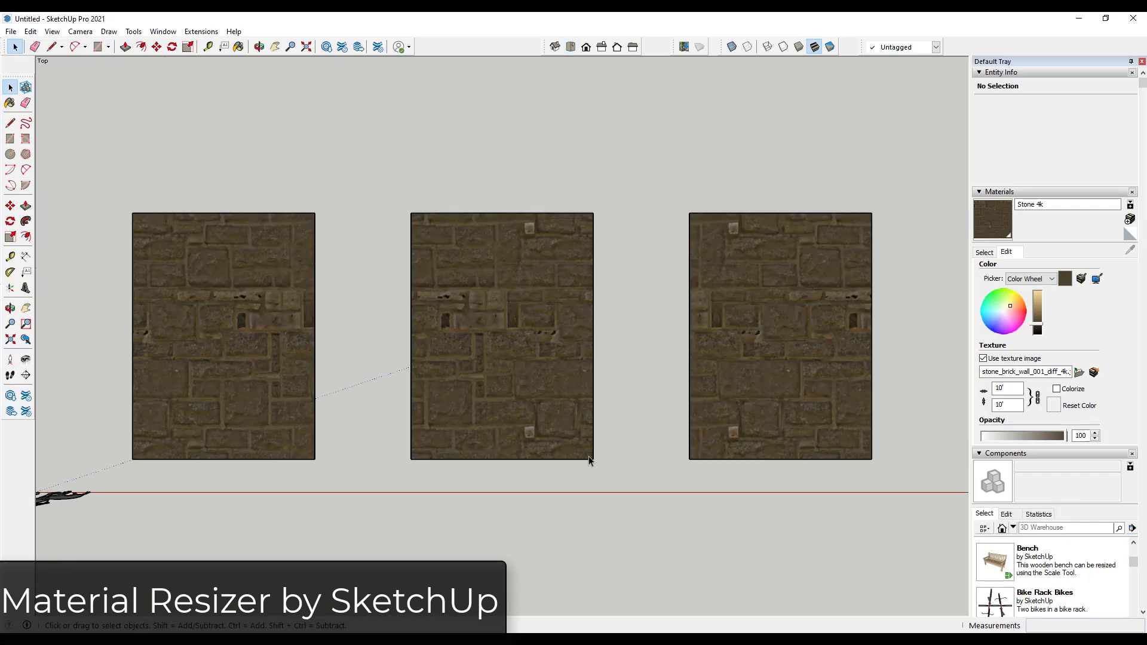
scroll(247, 389, up, 5)
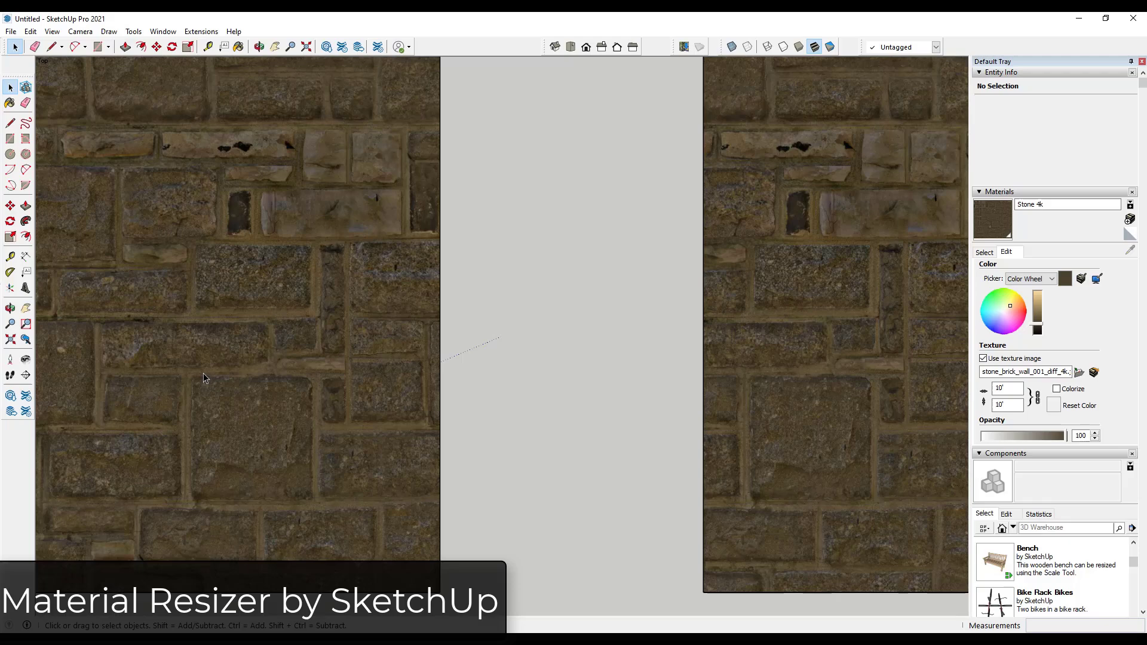
scroll(202, 375, down, 2)
scroll(735, 344, up, 2)
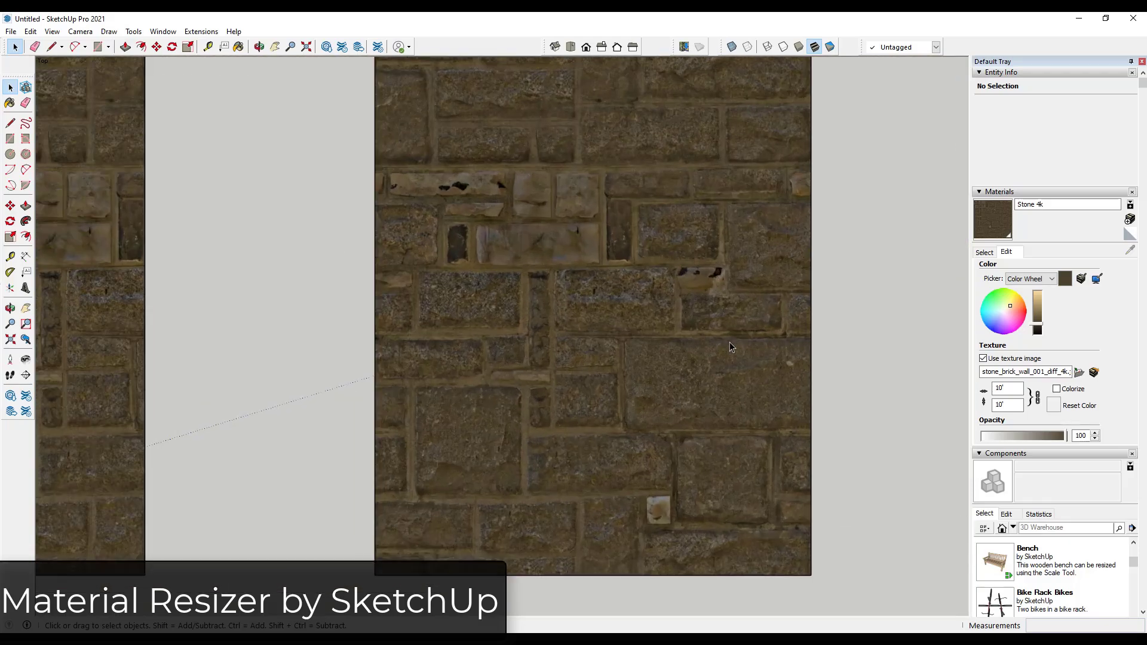
scroll(326, 357, down, 2)
scroll(326, 357, down, 1)
scroll(814, 357, up, 3)
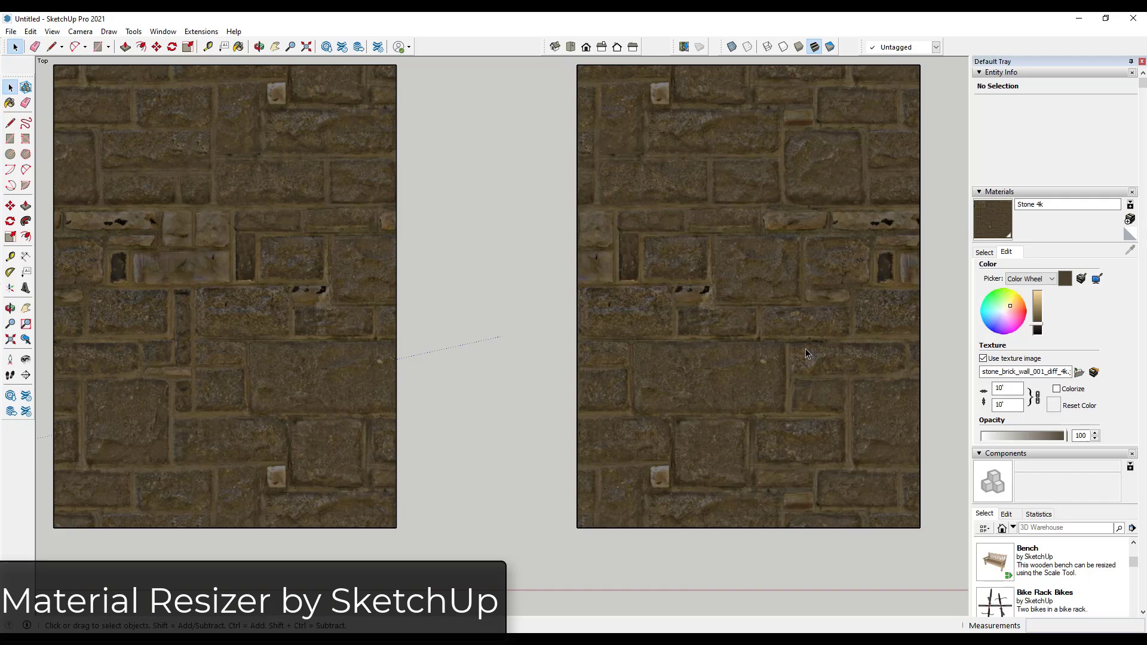
scroll(830, 349, down, 2)
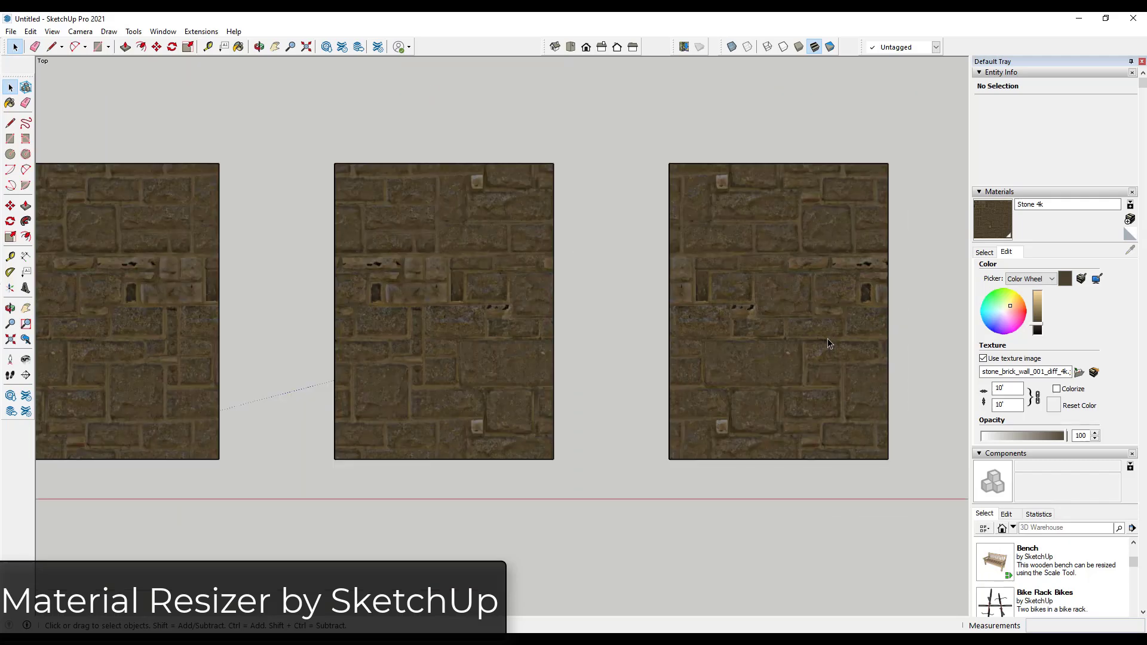
scroll(751, 364, down, 1)
scroll(656, 366, up, 1)
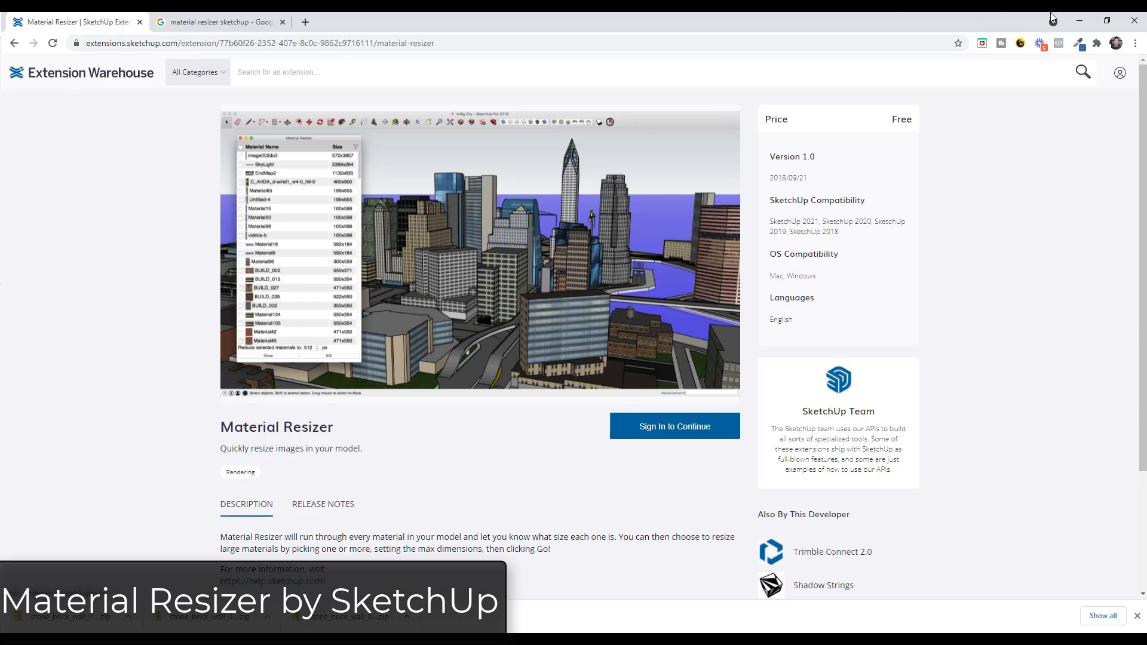
Step: Minimize the Chrome window so the SketchUp model of three stone panels shows again
click(1079, 21)
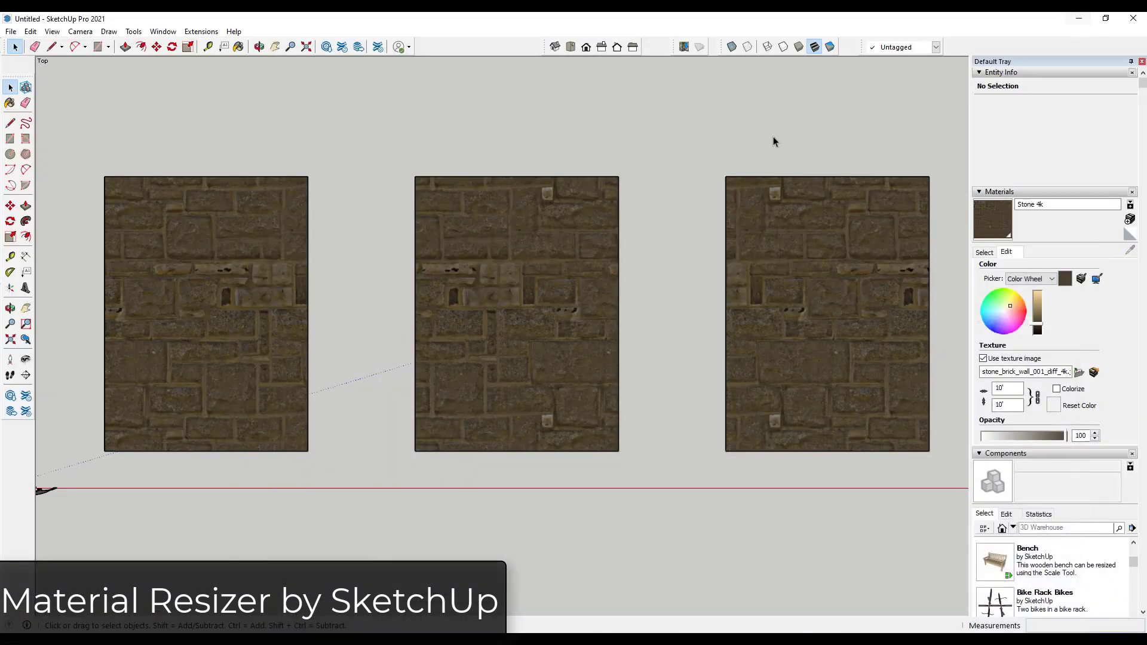
Step: Launch Material Resizer from the Extensions menu and tick the Stone 4k material
click(201, 31)
click(238, 116)
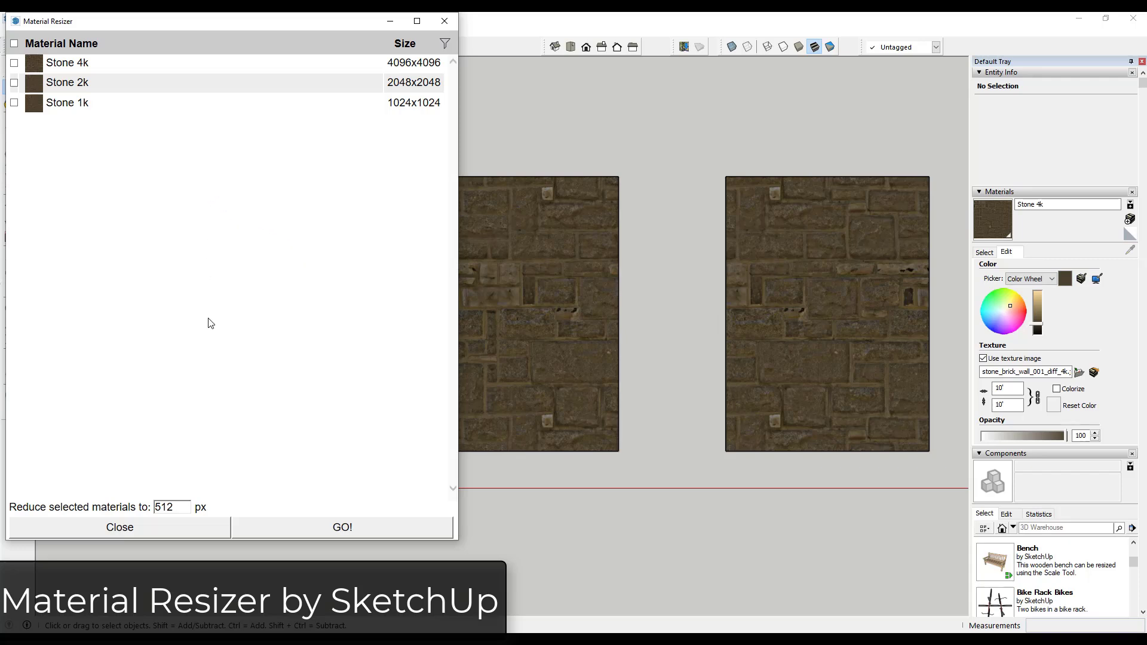
click(132, 70)
Step: Reduce the selected Stone 4k texture to 1024 px with GO! and confirm the result
drag(182, 504, 150, 506)
text(1024)
click(309, 524)
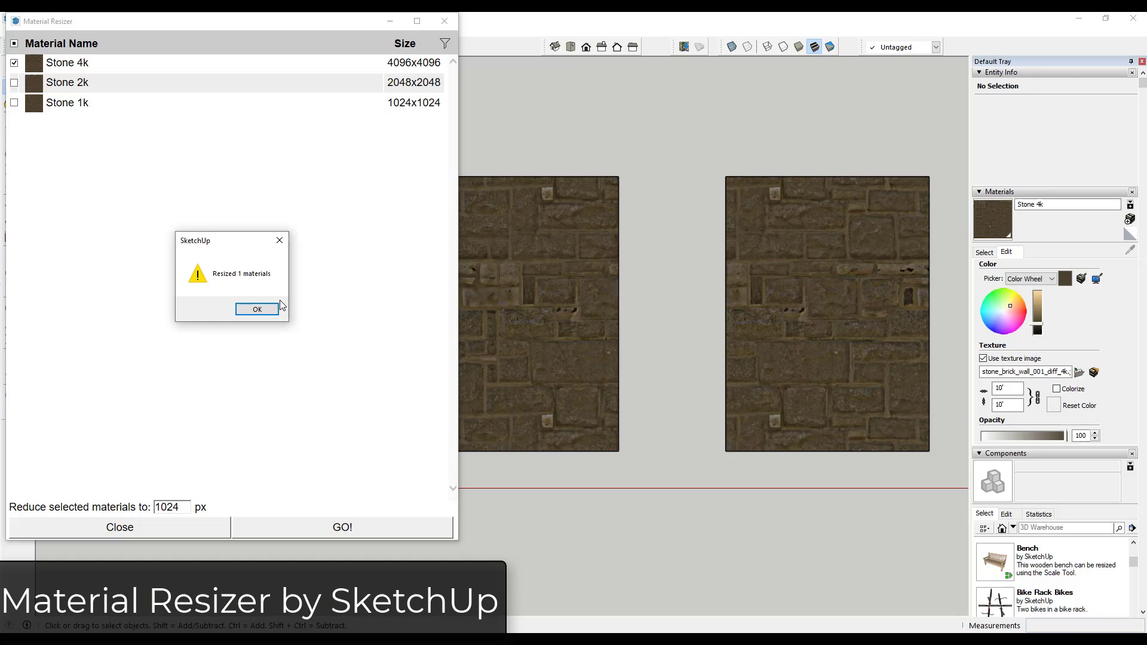
click(260, 311)
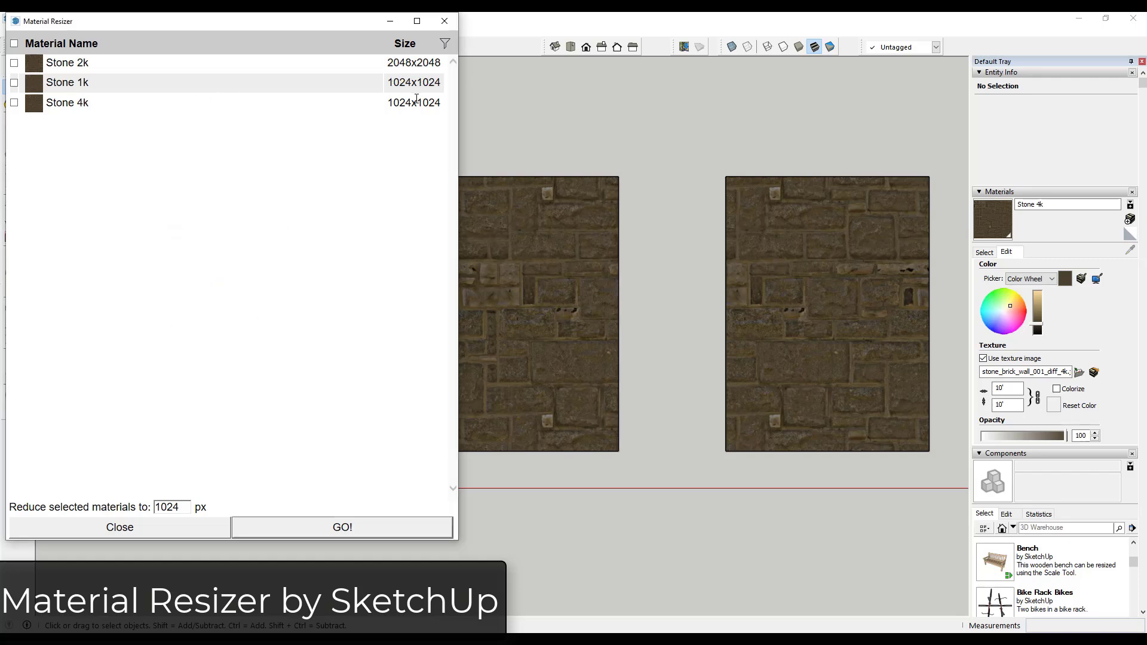
Step: Close the Material Resizer and orbit and zoom around the three stone panels
click(444, 21)
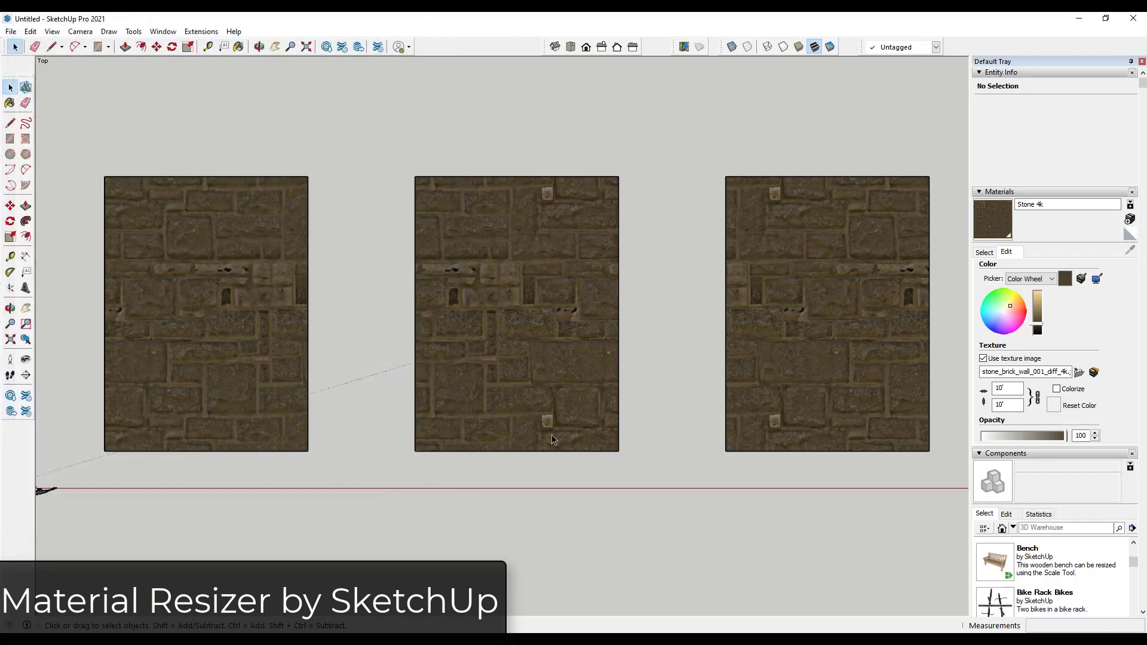
middle_drag(702, 458, 705, 494)
scroll(705, 494, up, 6)
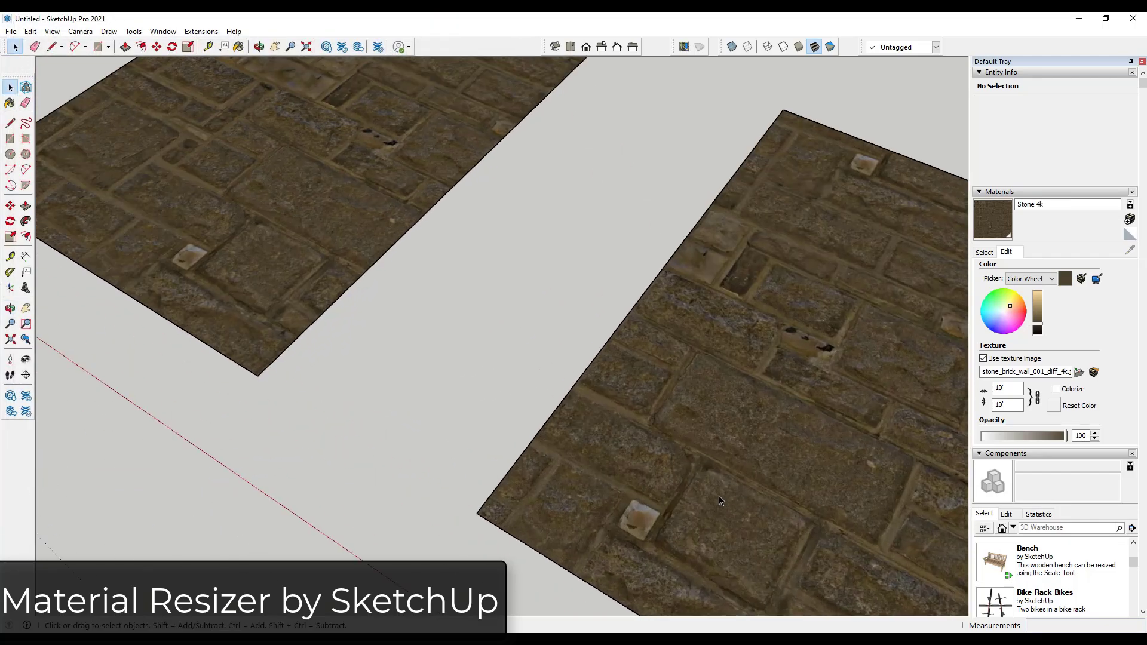
scroll(705, 495, down, 10)
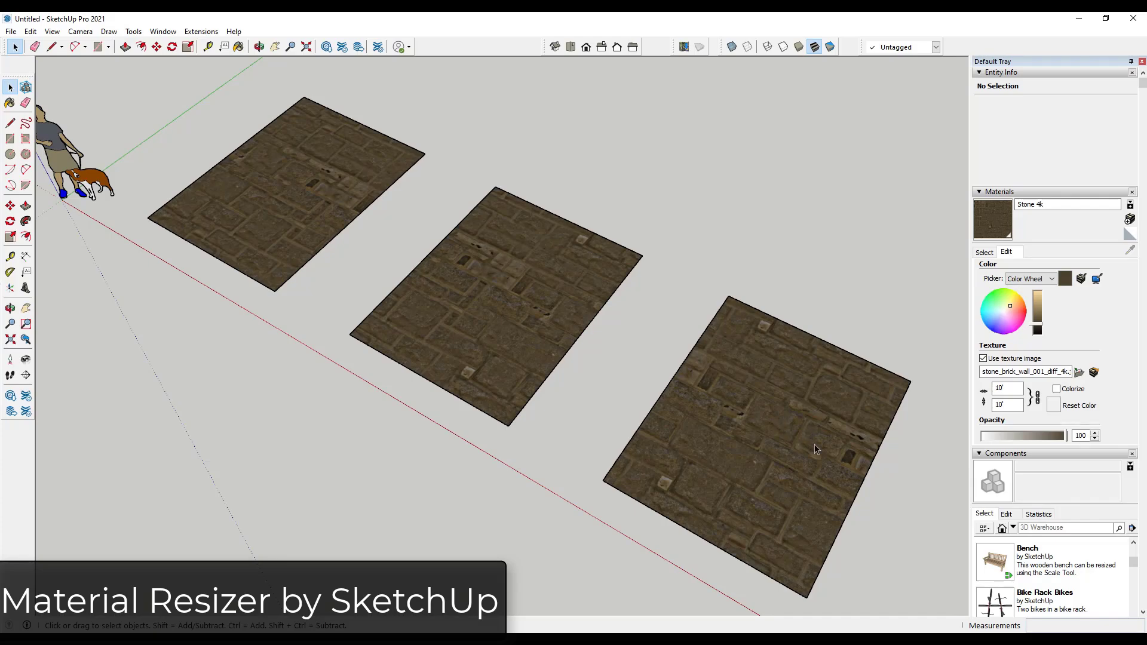
scroll(853, 471, up, 2)
scroll(852, 471, up, 8)
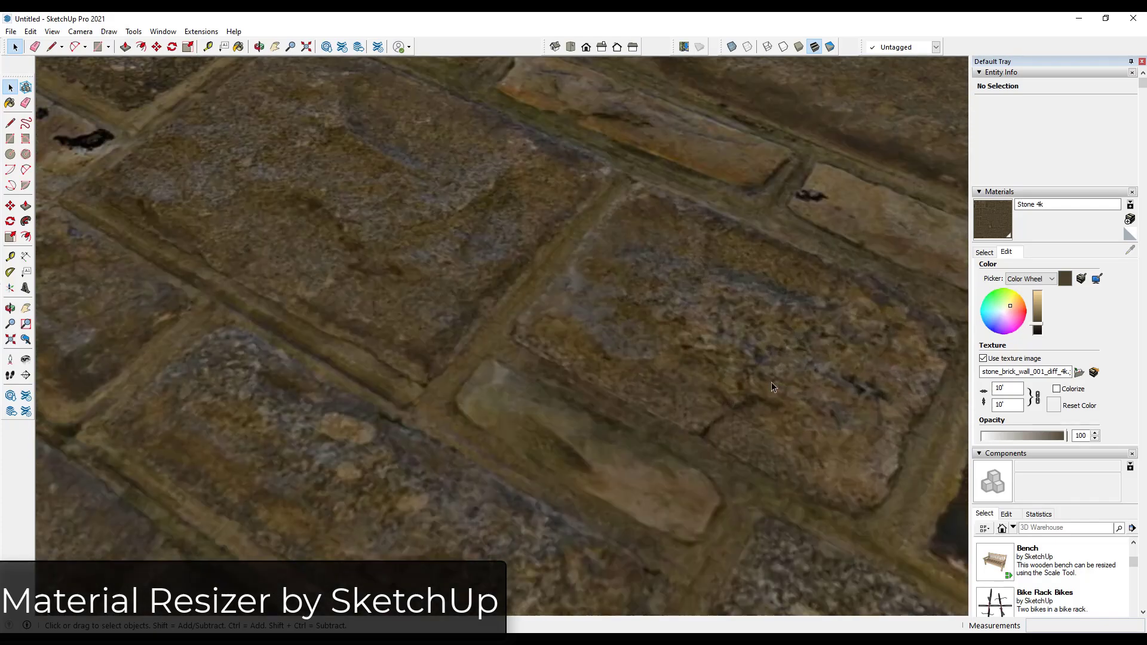
scroll(771, 385, down, 10)
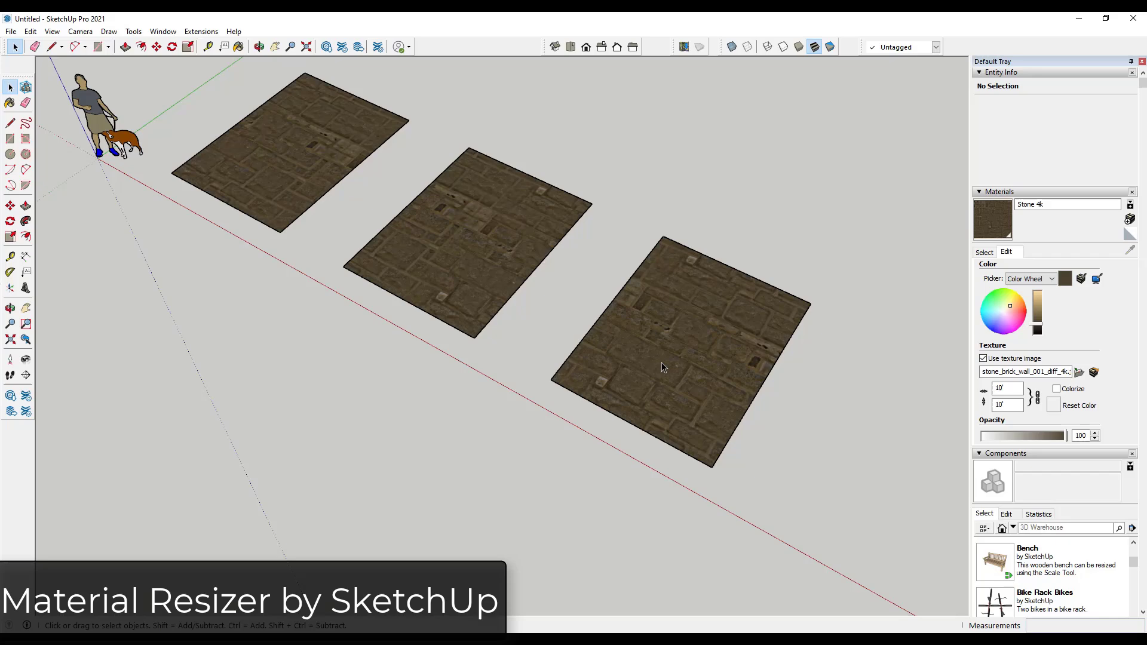
middle_drag(568, 333, 495, 201)
scroll(540, 197, up, 2)
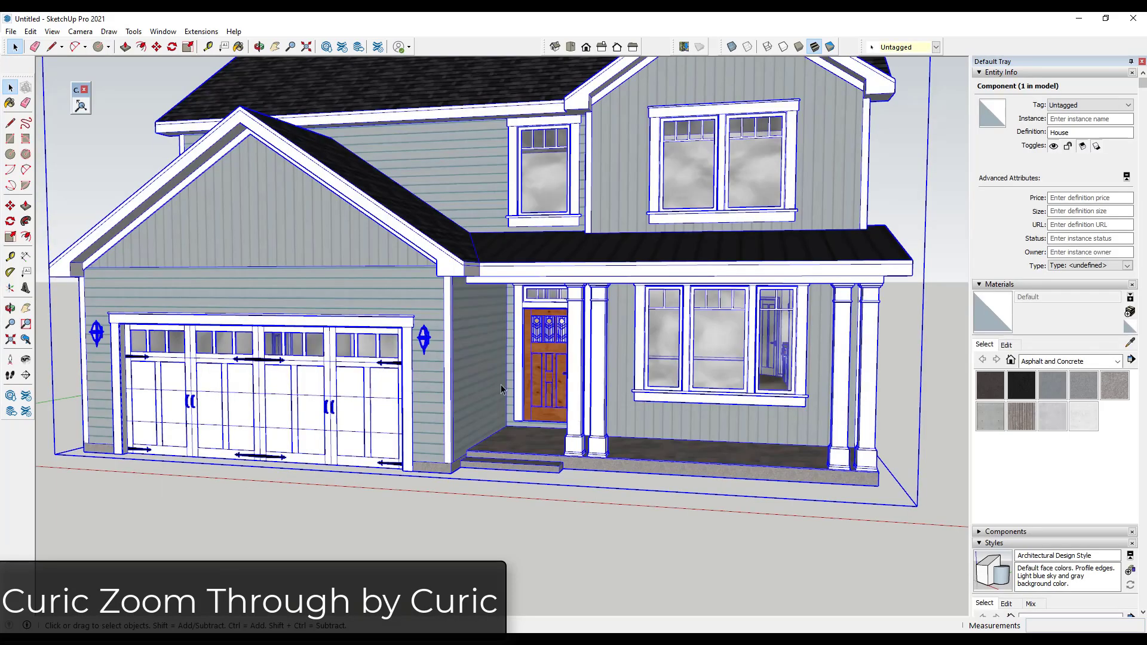
scroll(483, 383, up, 10)
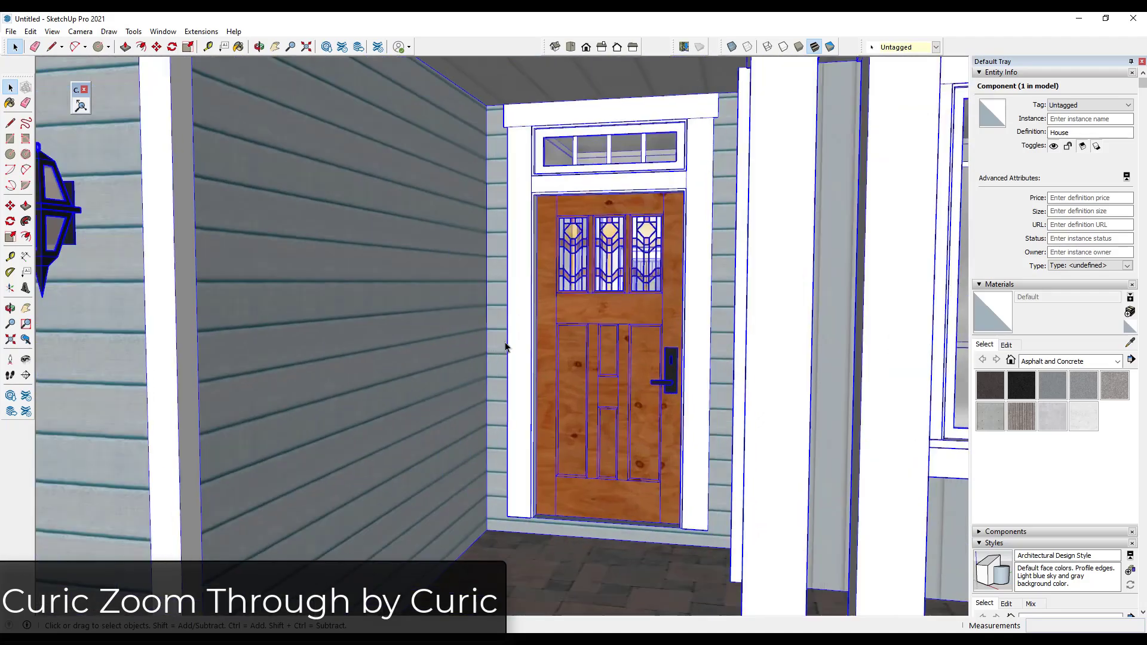
scroll(415, 309, up, 10)
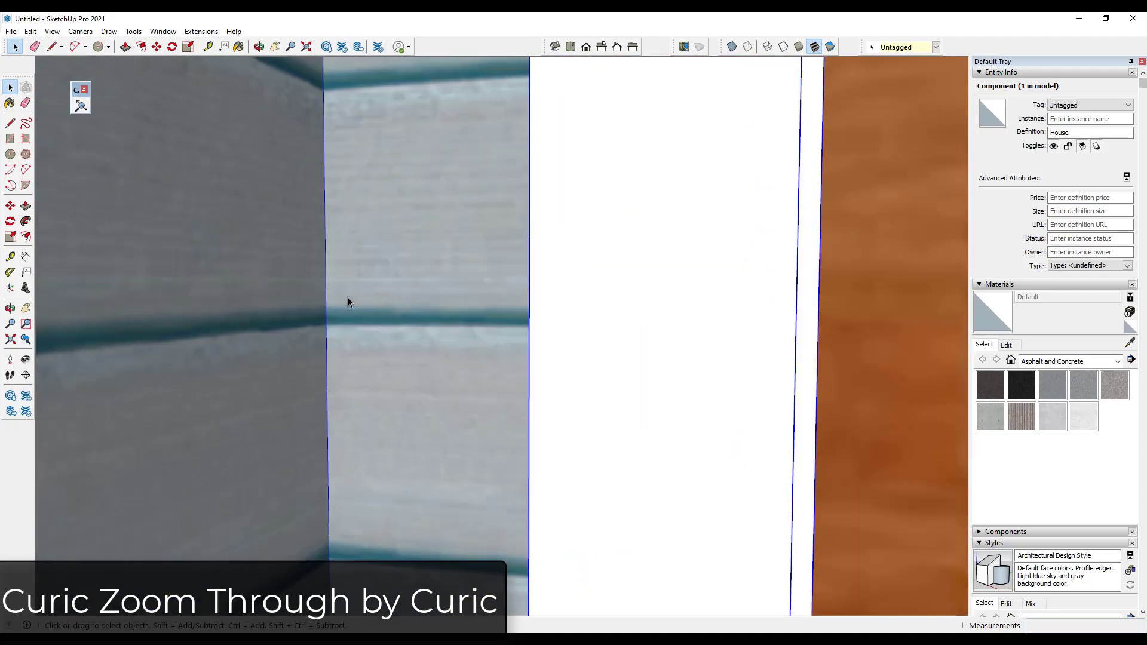
scroll(383, 317, up, 8)
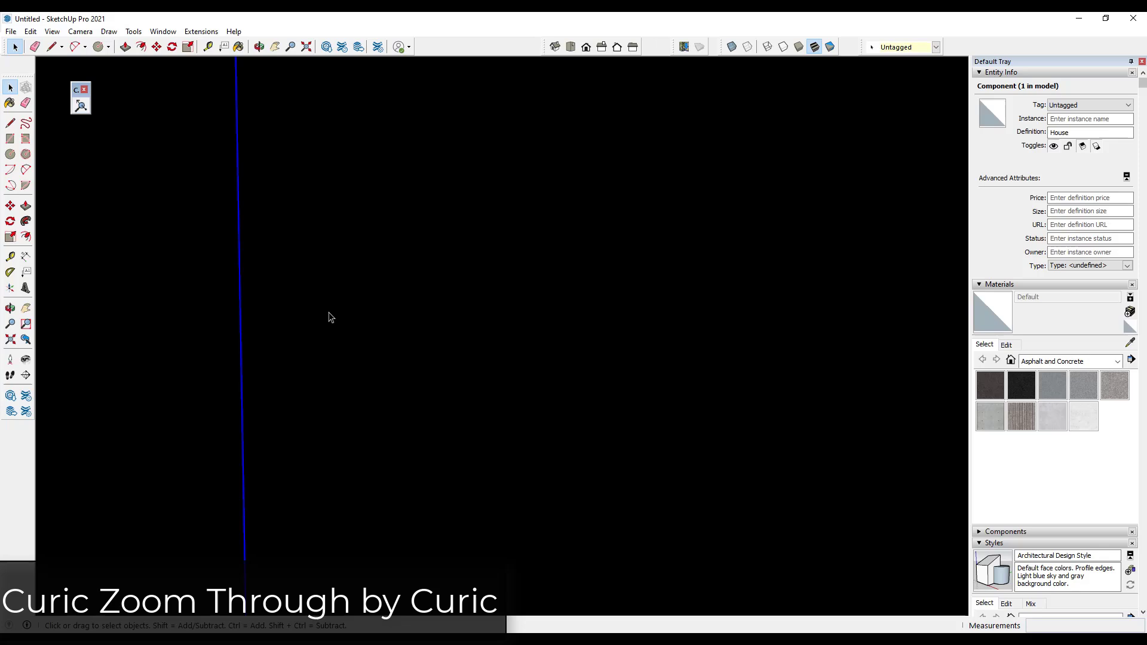
scroll(284, 317, up, 8)
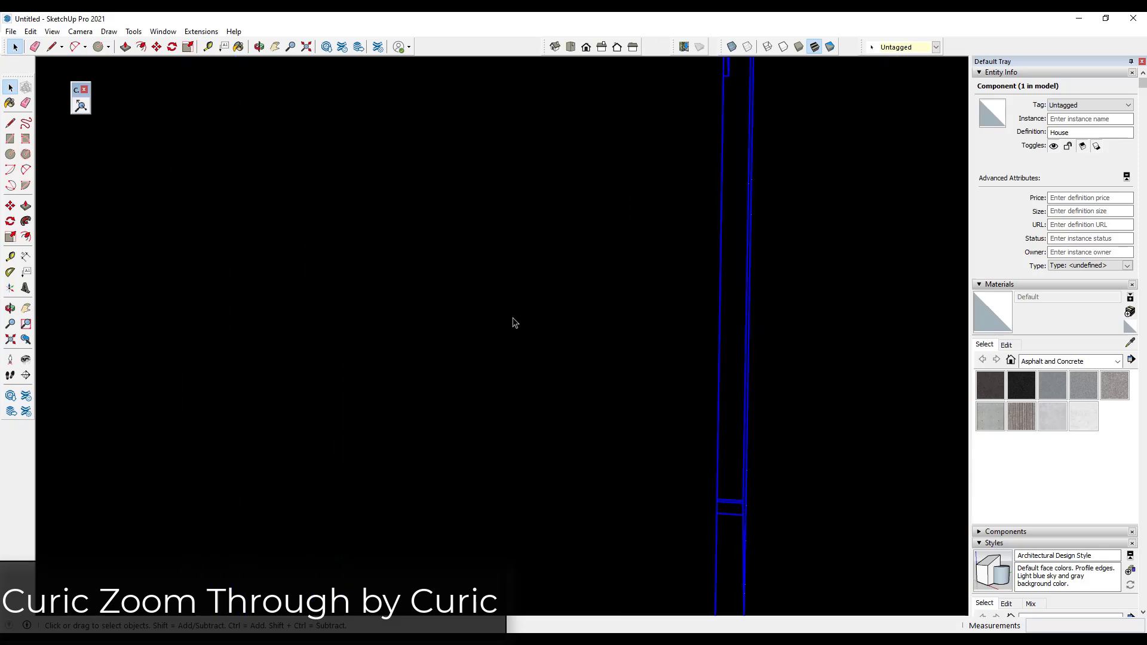
scroll(452, 322, up, 6)
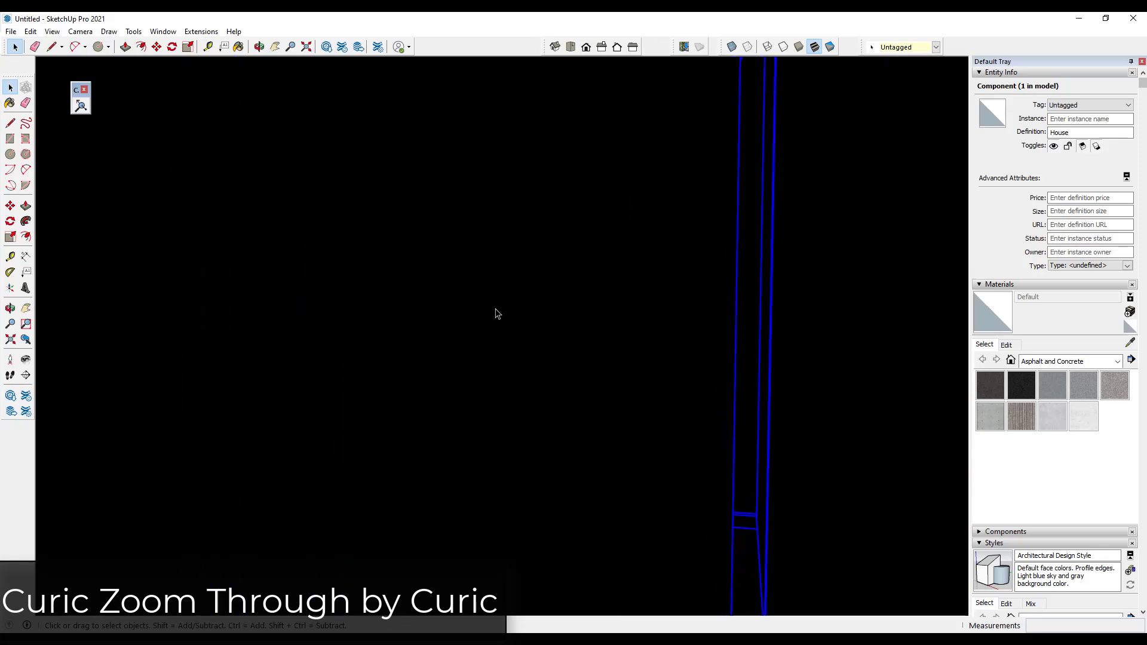
scroll(407, 283, up, 5)
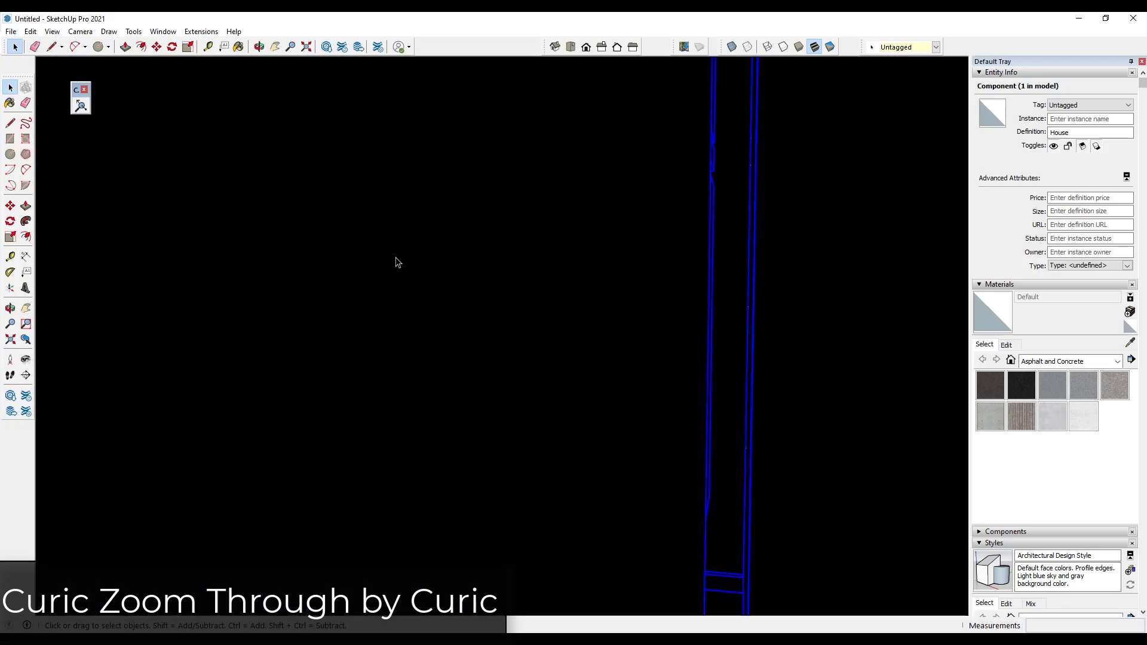
scroll(549, 281, up, 5)
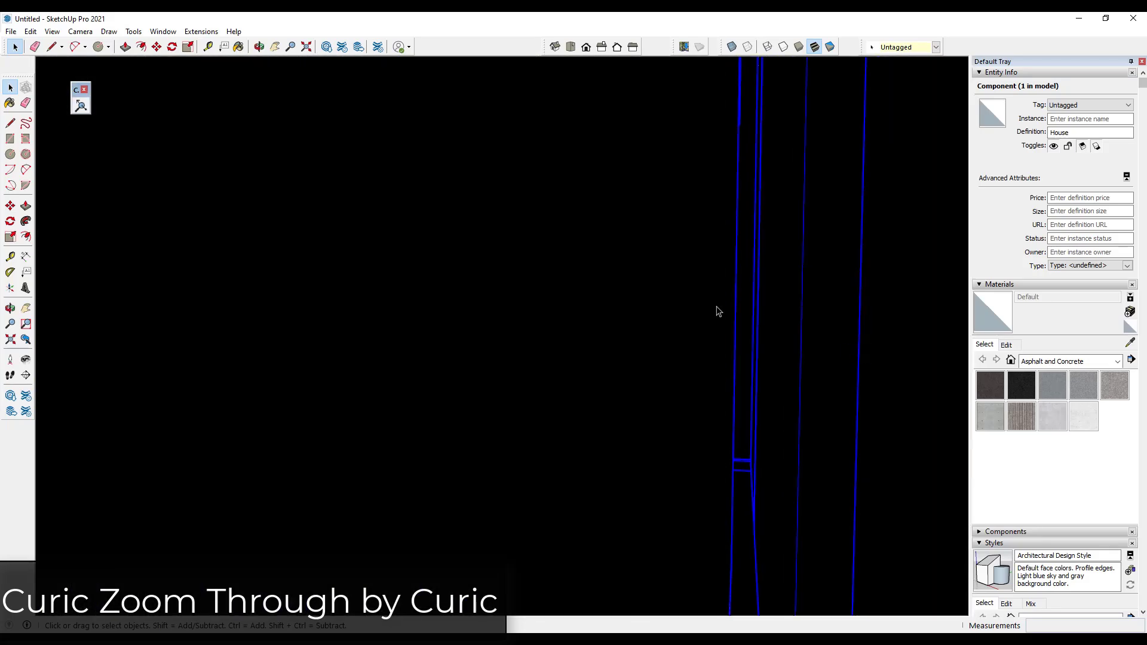
scroll(697, 332, down, 5)
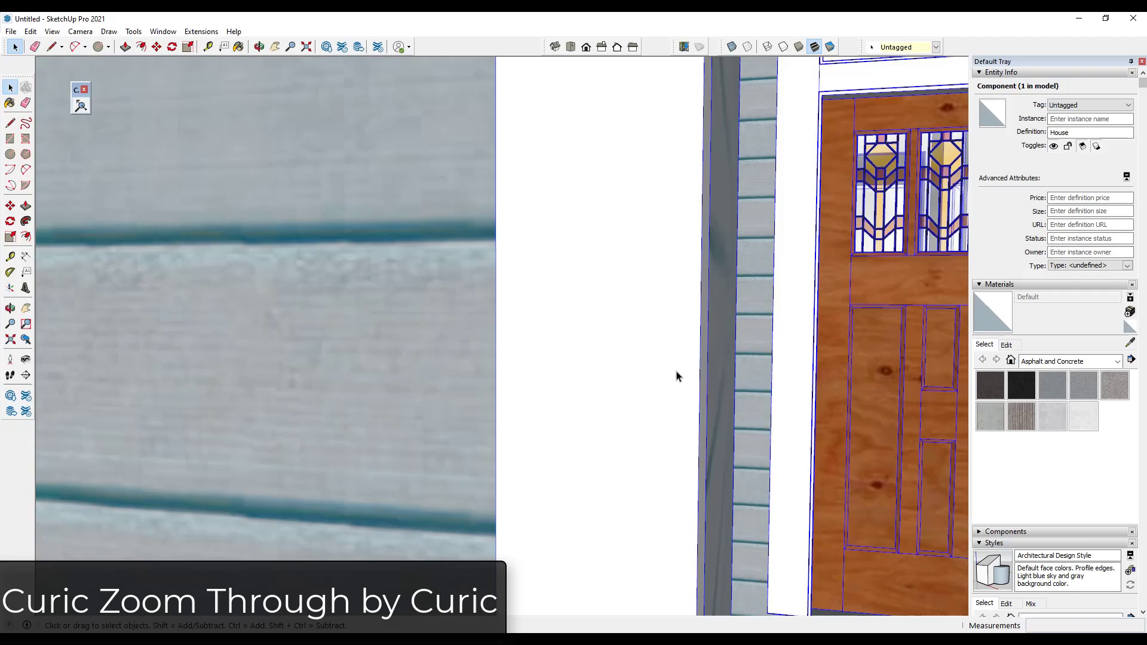
scroll(410, 353, down, 10)
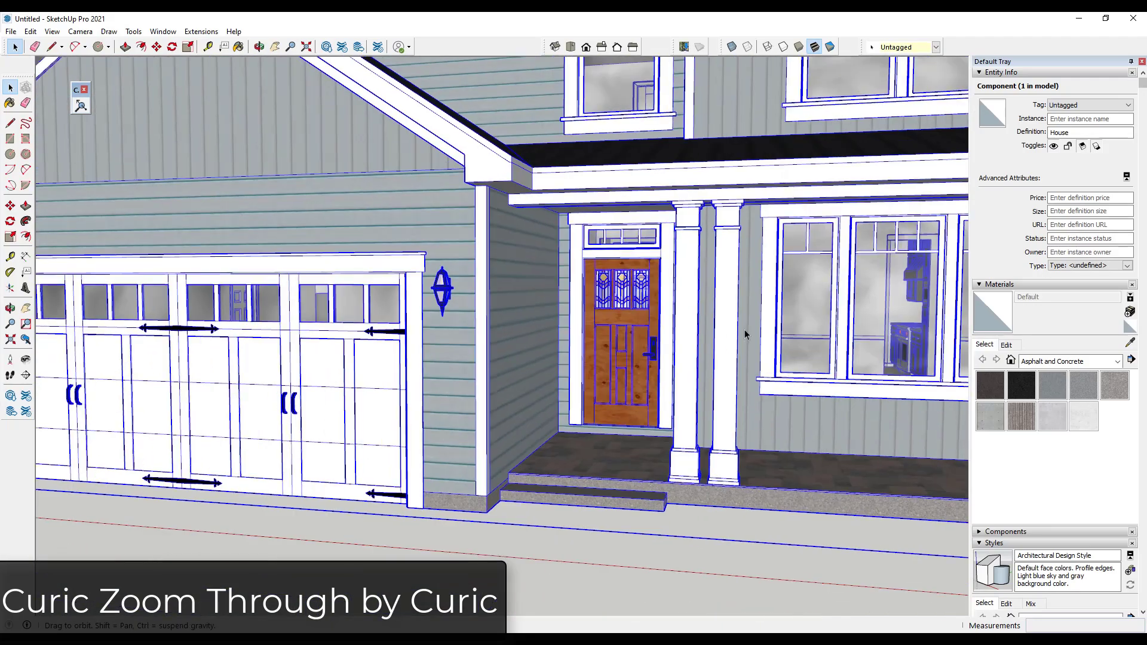
scroll(915, 326, up, 5)
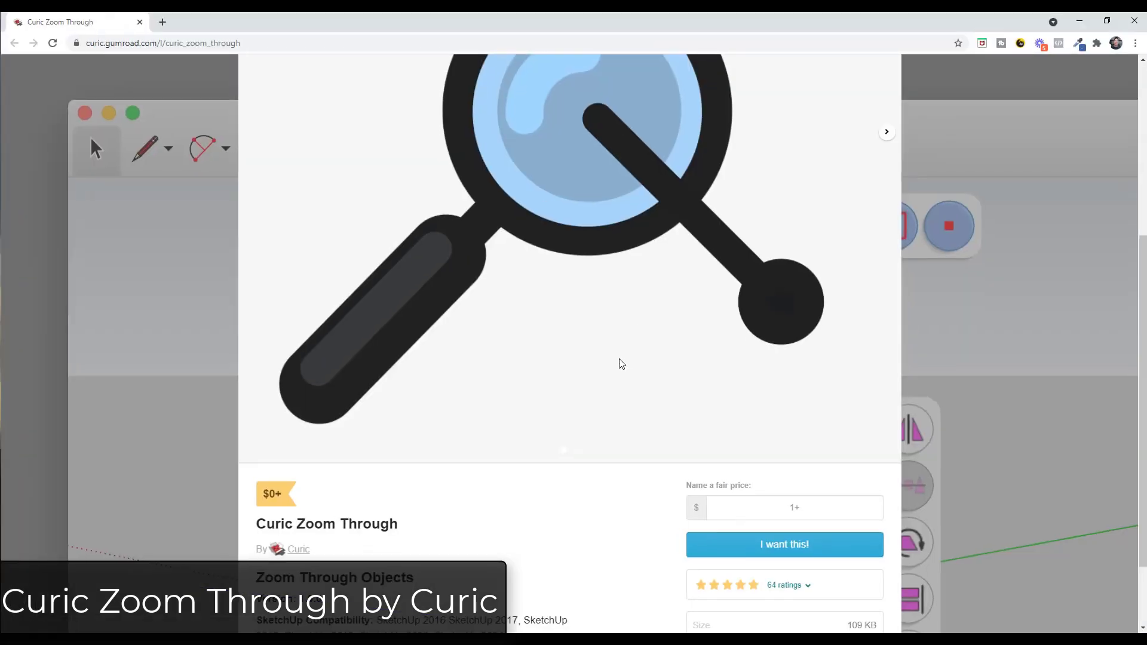
scroll(612, 348, down, 2)
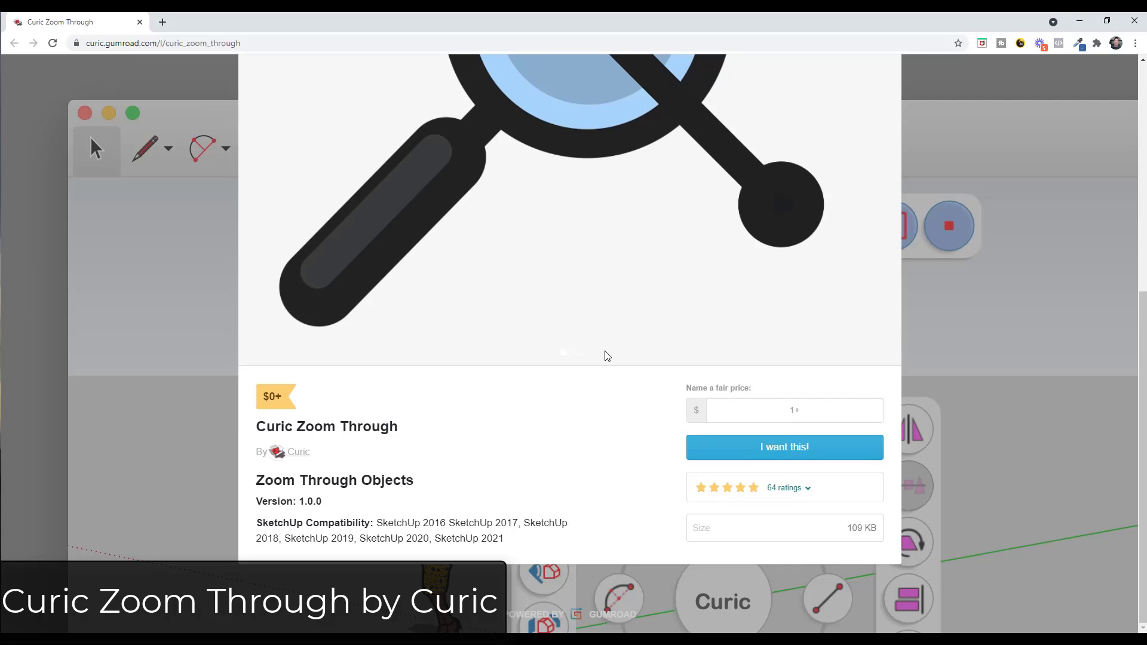
scroll(604, 356, up, 5)
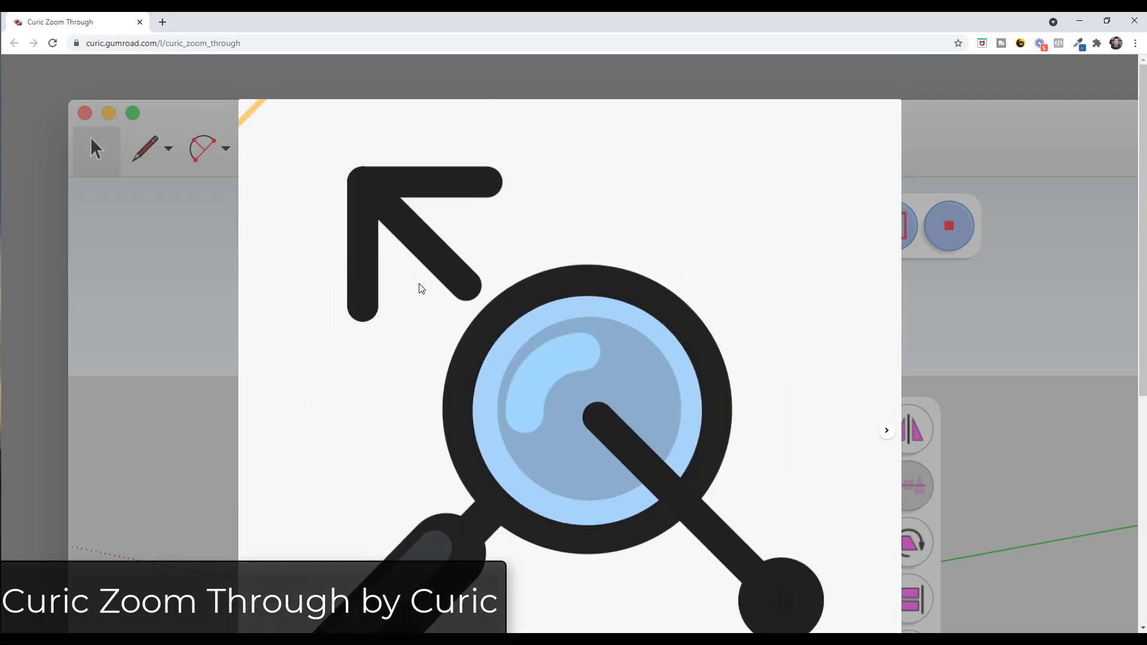
scroll(442, 299, down, 6)
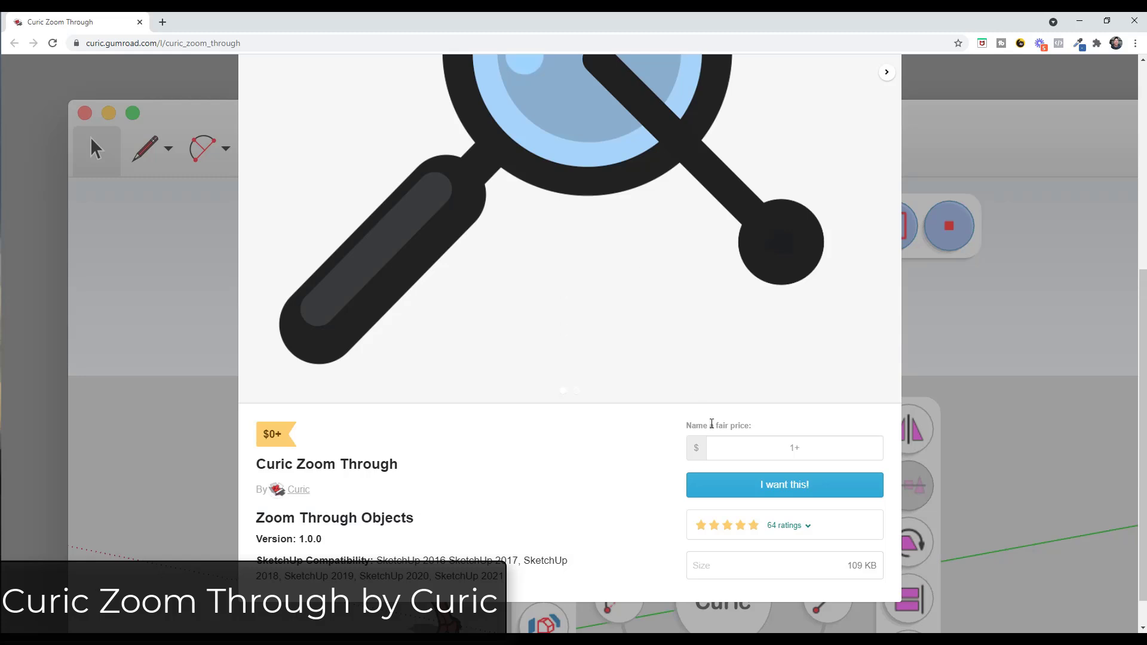
scroll(712, 418, down, 1)
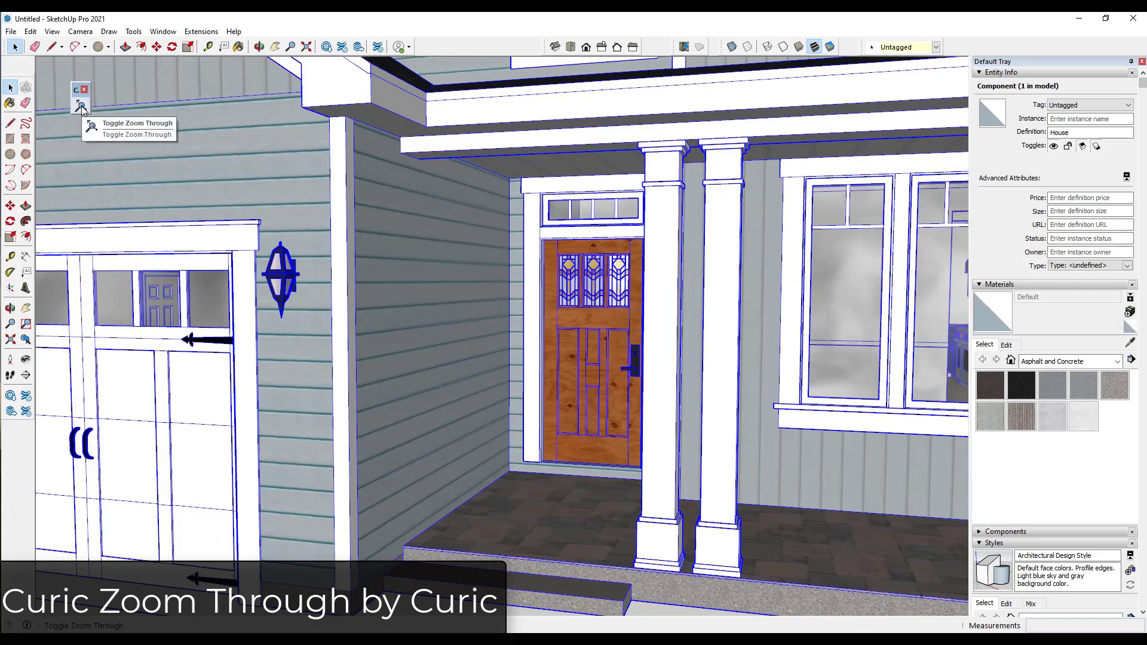
Step: Turn on Curic Zoom Through and scroll the view through the walls past the kitchen
click(82, 107)
scroll(486, 349, up, 6)
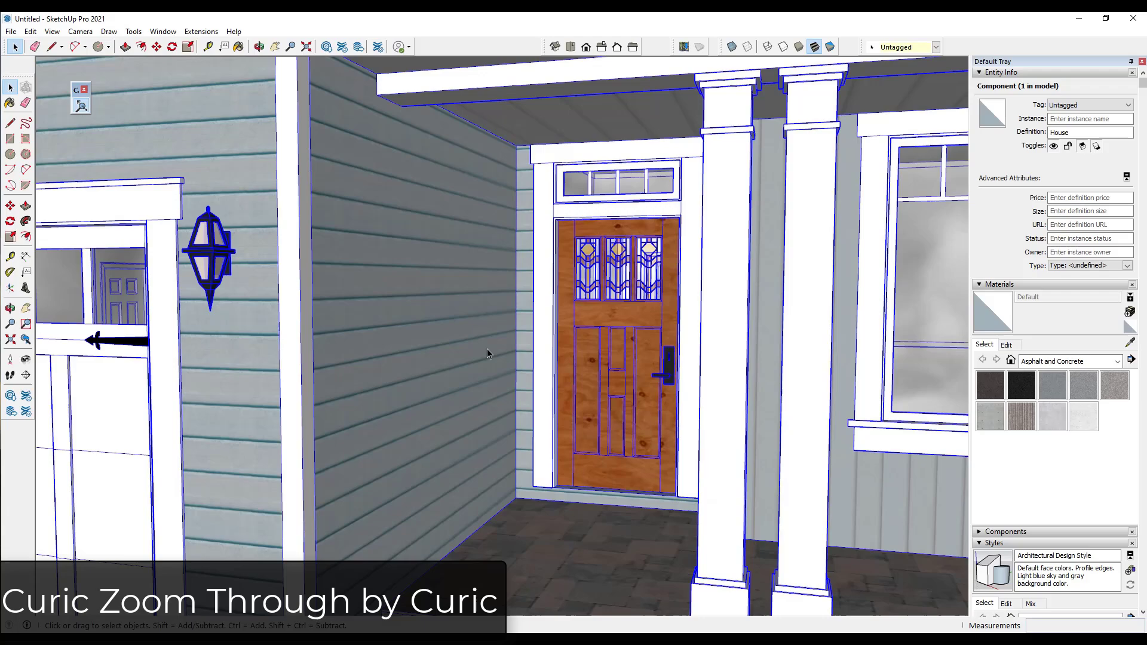
scroll(295, 312, up, 8)
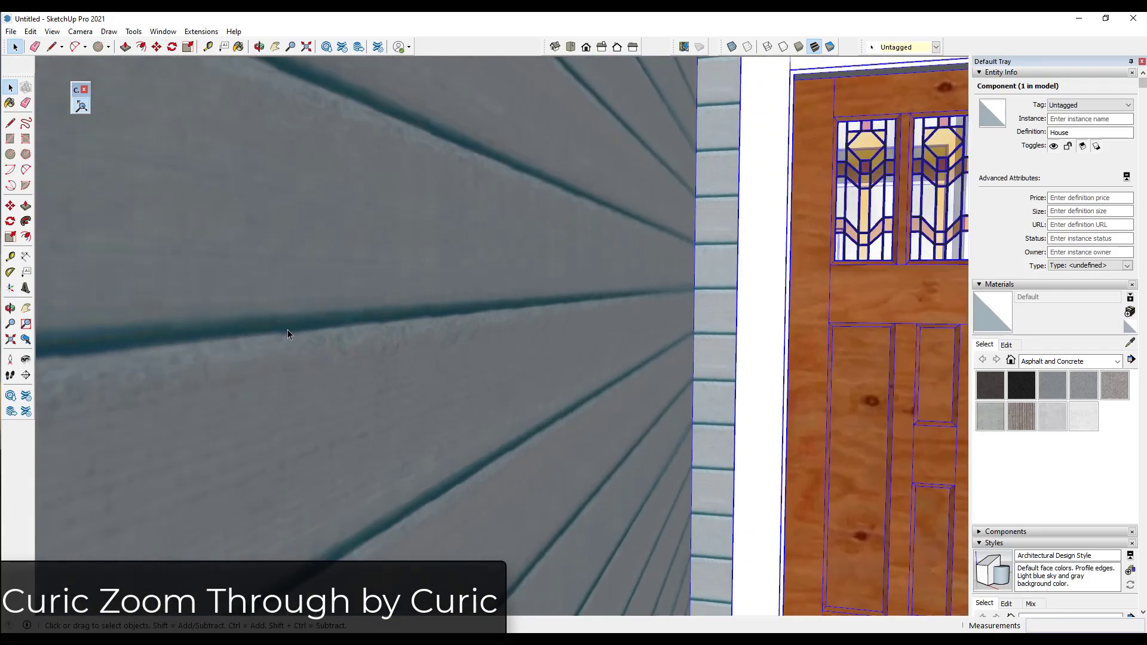
scroll(269, 341, down, 5)
scroll(269, 339, up, 6)
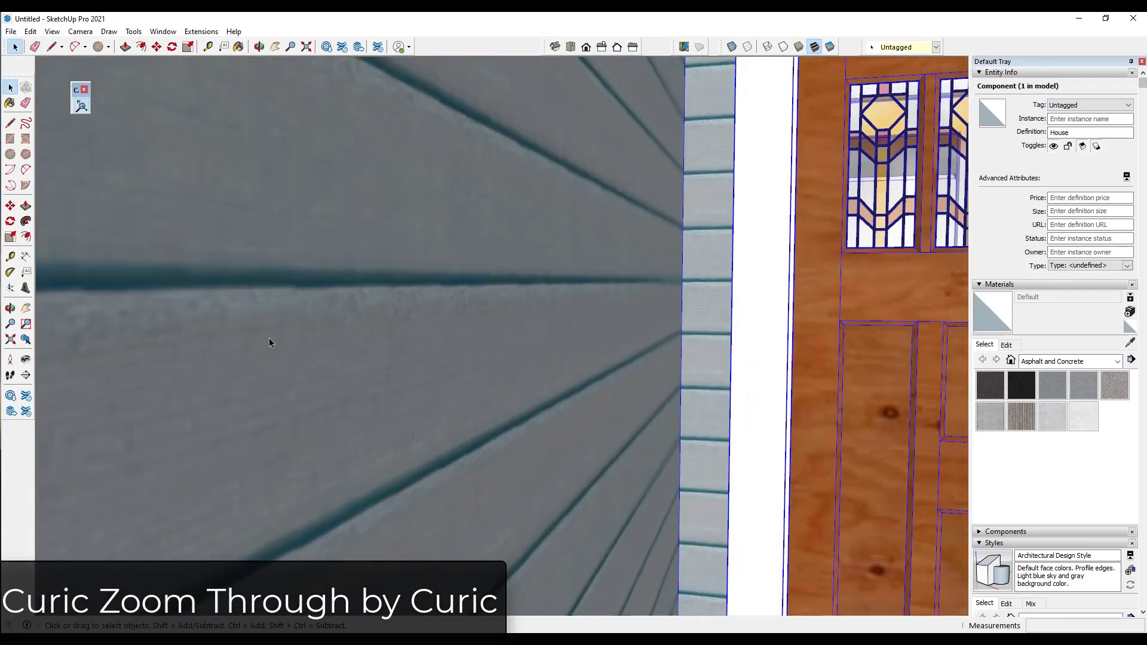
scroll(270, 343, up, 5)
scroll(275, 342, down, 3)
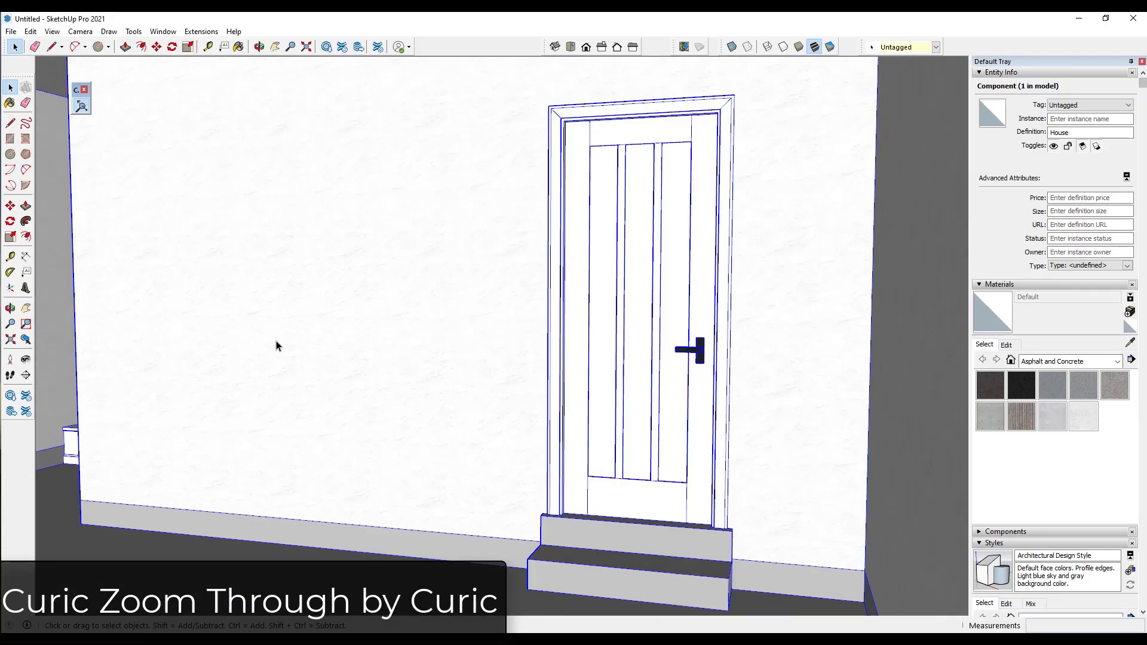
scroll(588, 241, up, 3)
scroll(588, 240, up, 5)
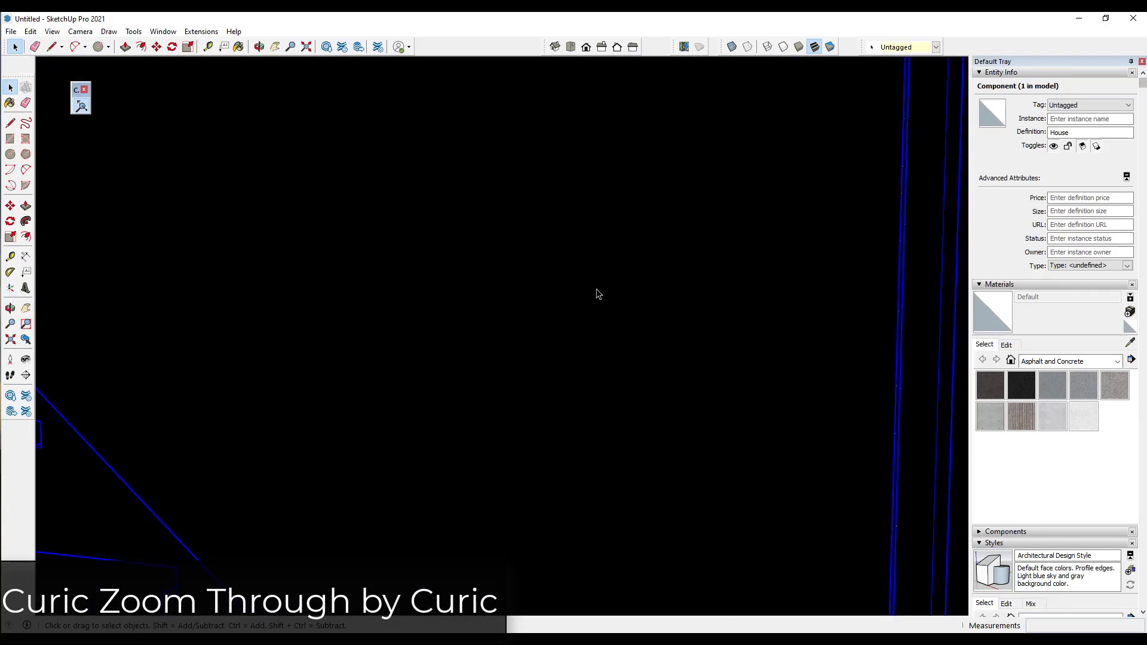
scroll(601, 290, up, 3)
scroll(633, 307, down, 4)
scroll(630, 307, up, 4)
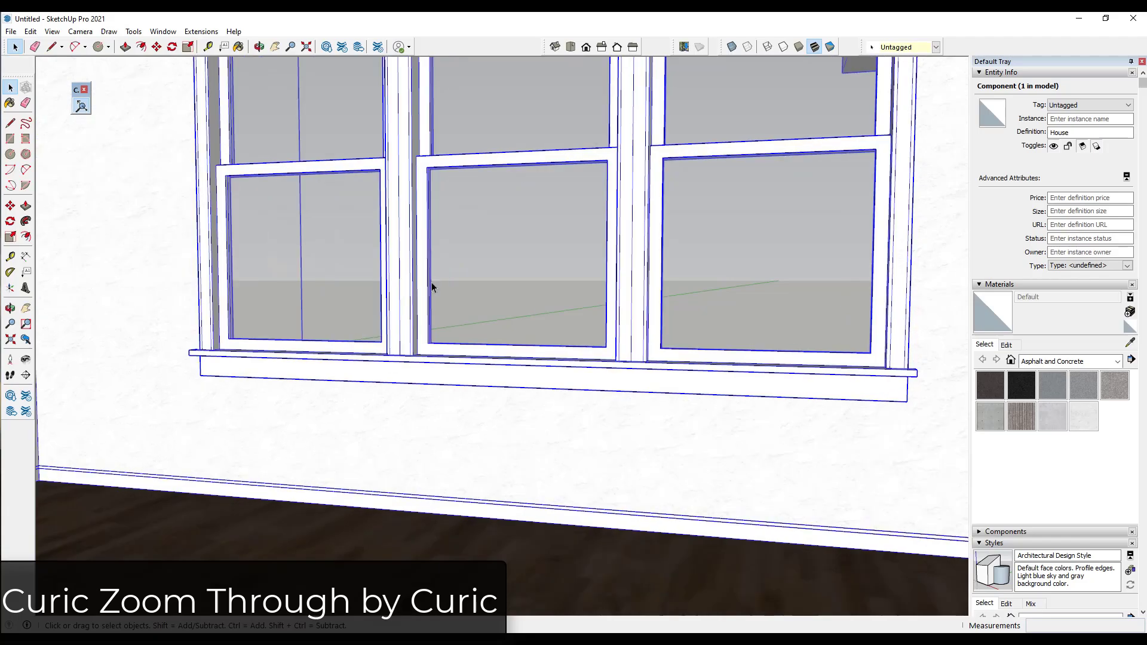
scroll(727, 307, down, 2)
scroll(763, 307, up, 4)
scroll(717, 299, down, 3)
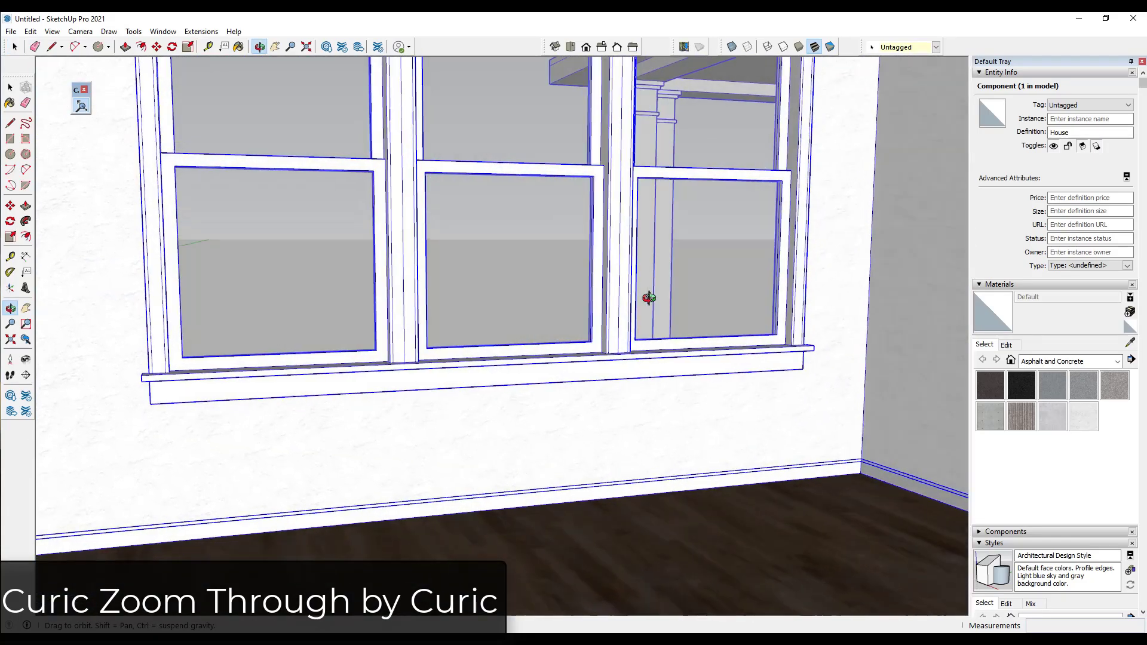
scroll(834, 298, up, 5)
scroll(717, 307, down, 3)
key(space)
scroll(717, 248, up, 5)
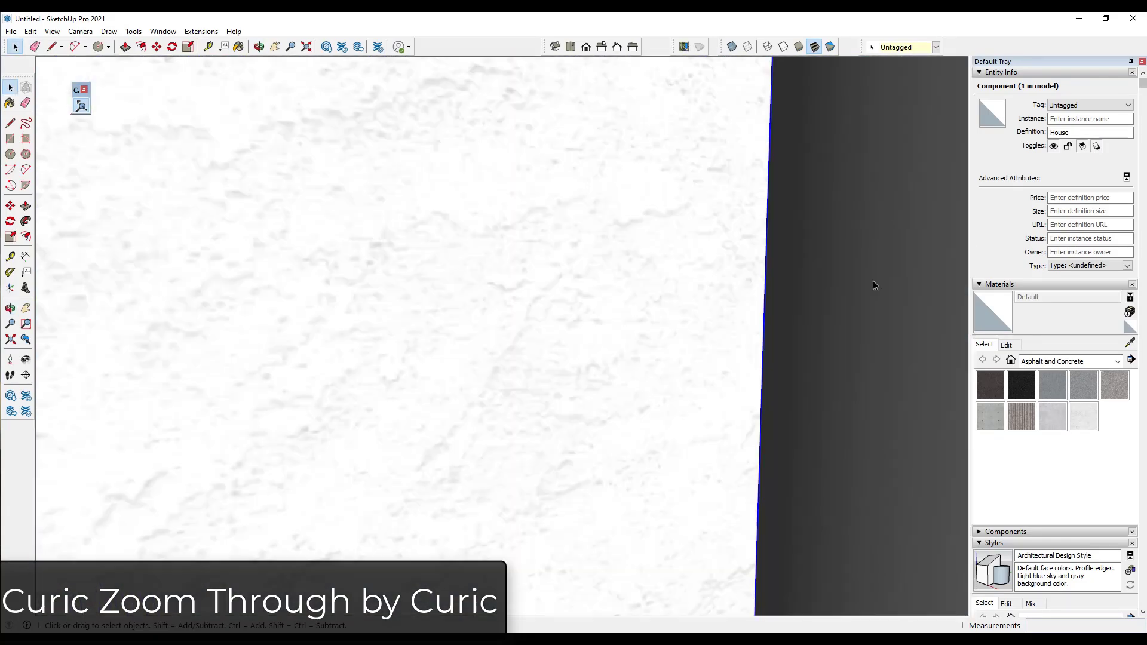
scroll(801, 291, down, 3)
scroll(801, 292, up, 2)
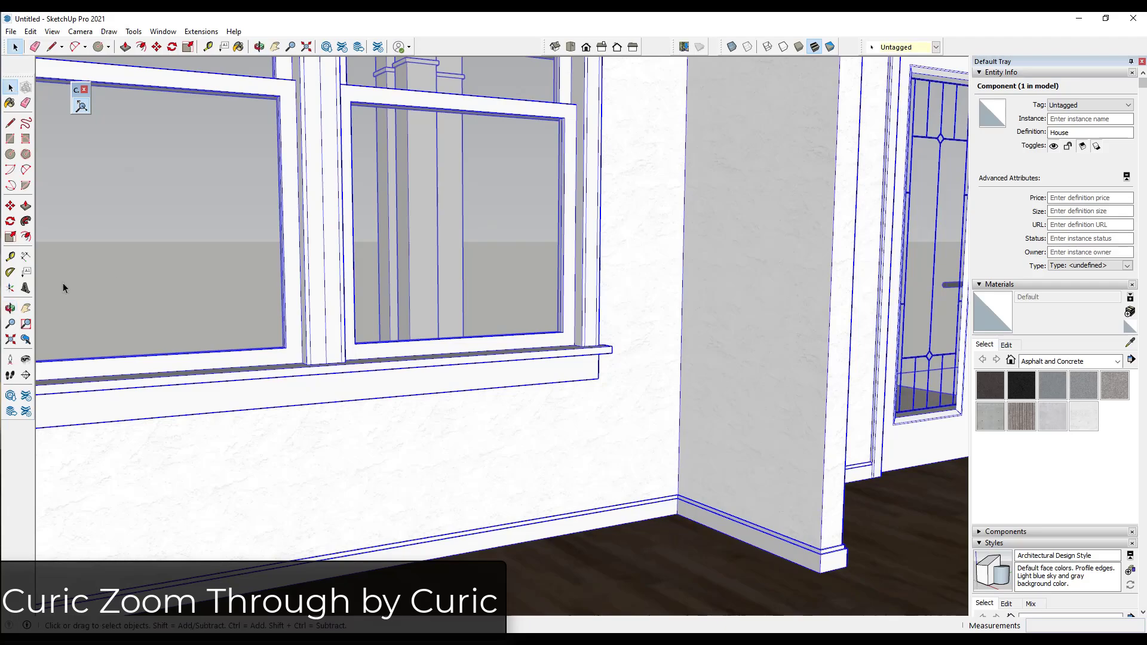
Step: Use Look Around to turn the view across the windows toward the front door
click(26, 359)
scroll(666, 351, up, 5)
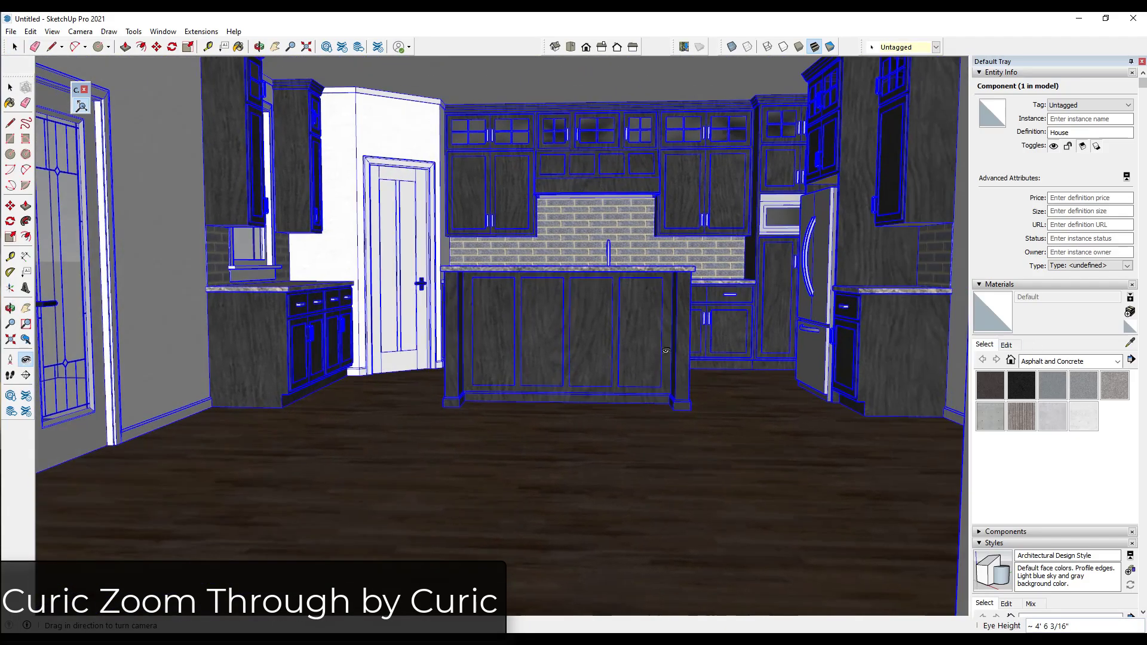
drag(666, 351, 95, 344)
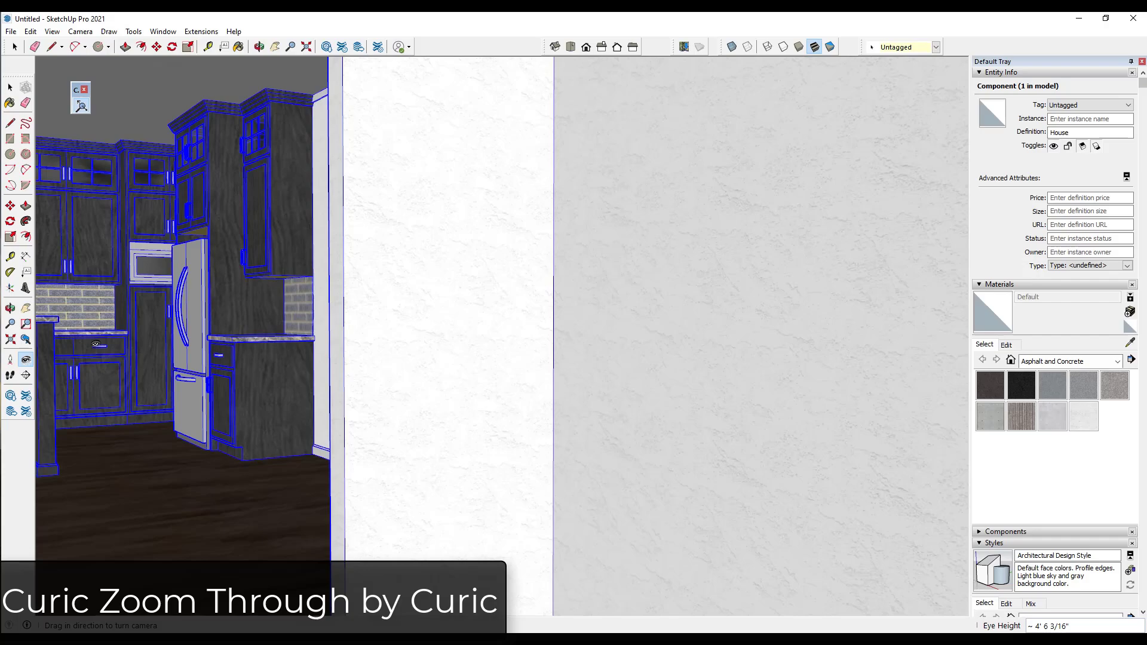
scroll(353, 364, up, 6)
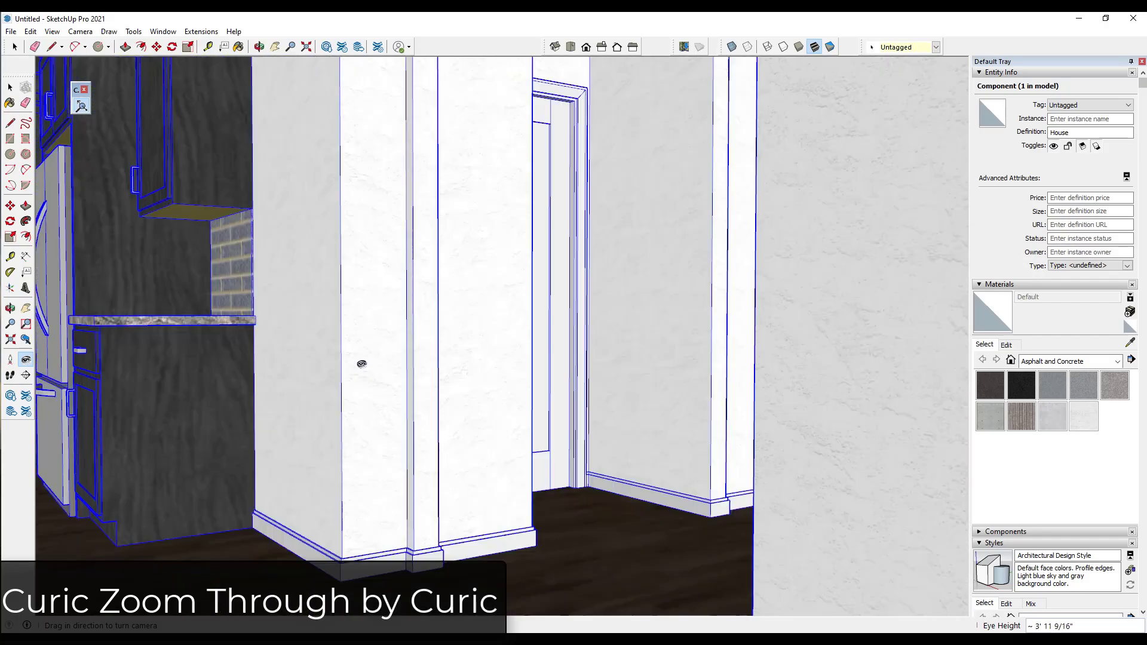
scroll(361, 363, up, 6)
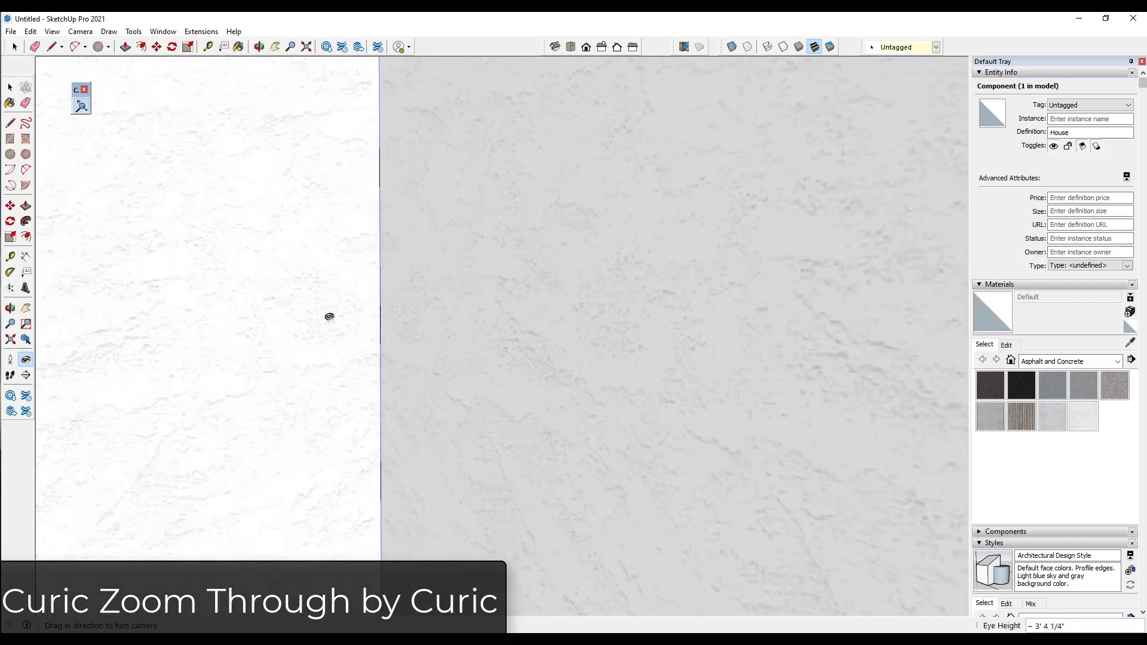
scroll(329, 316, up, 8)
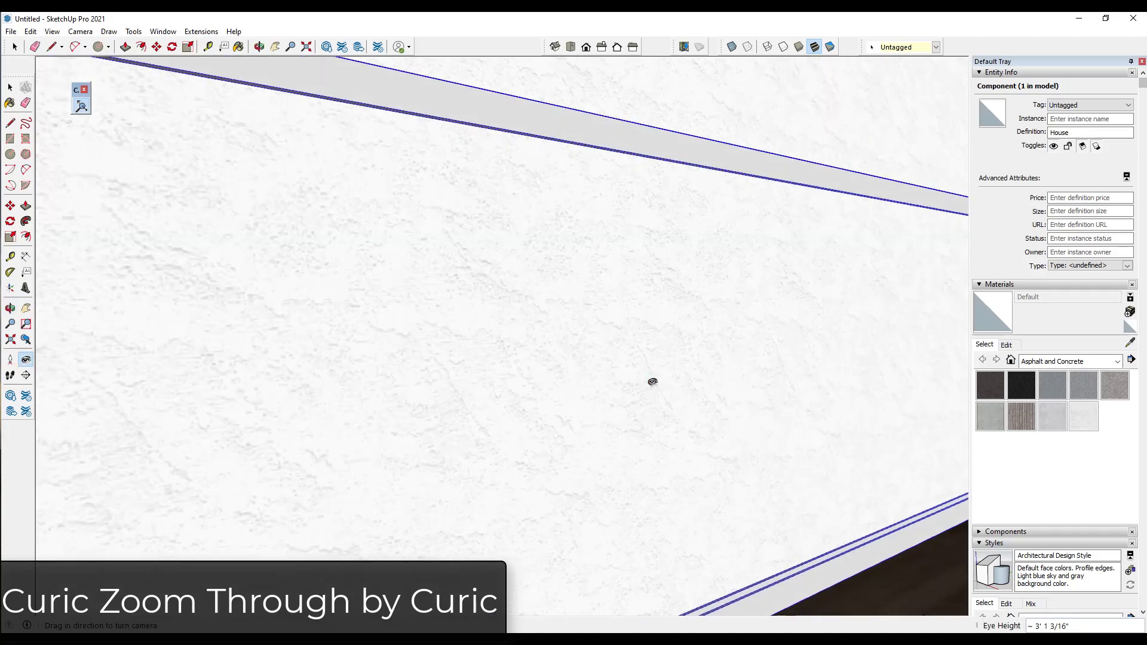
drag(653, 381, 821, 383)
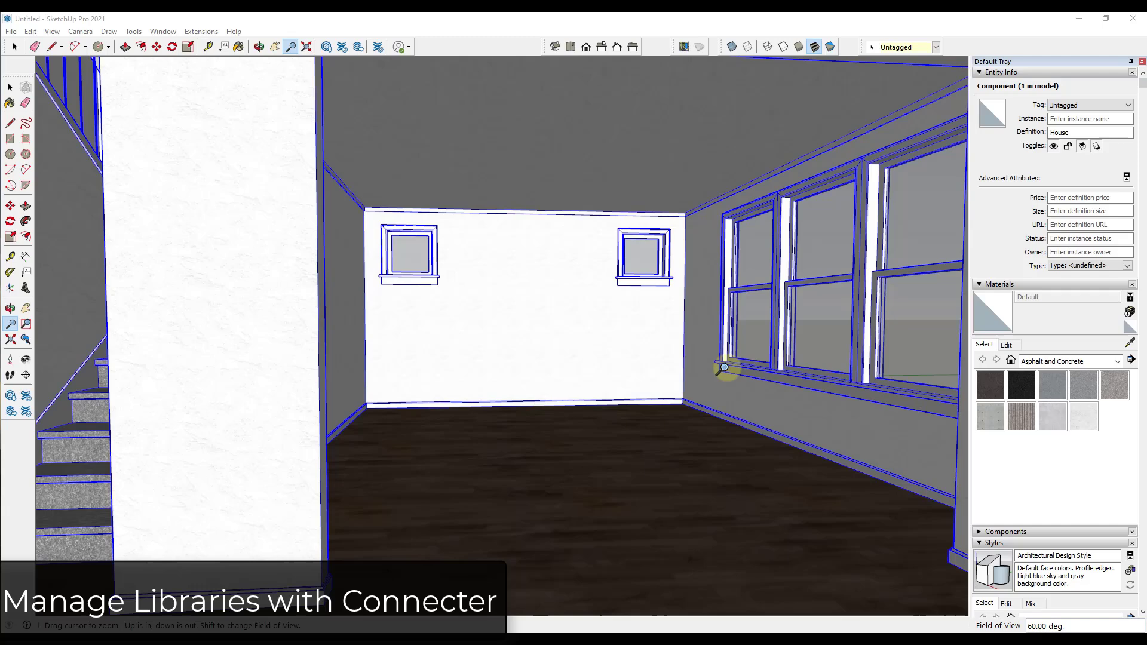
Step: Collapse the Materials and Styles tray sections and switch to the Connecter library
scroll(1016, 191, down, 3)
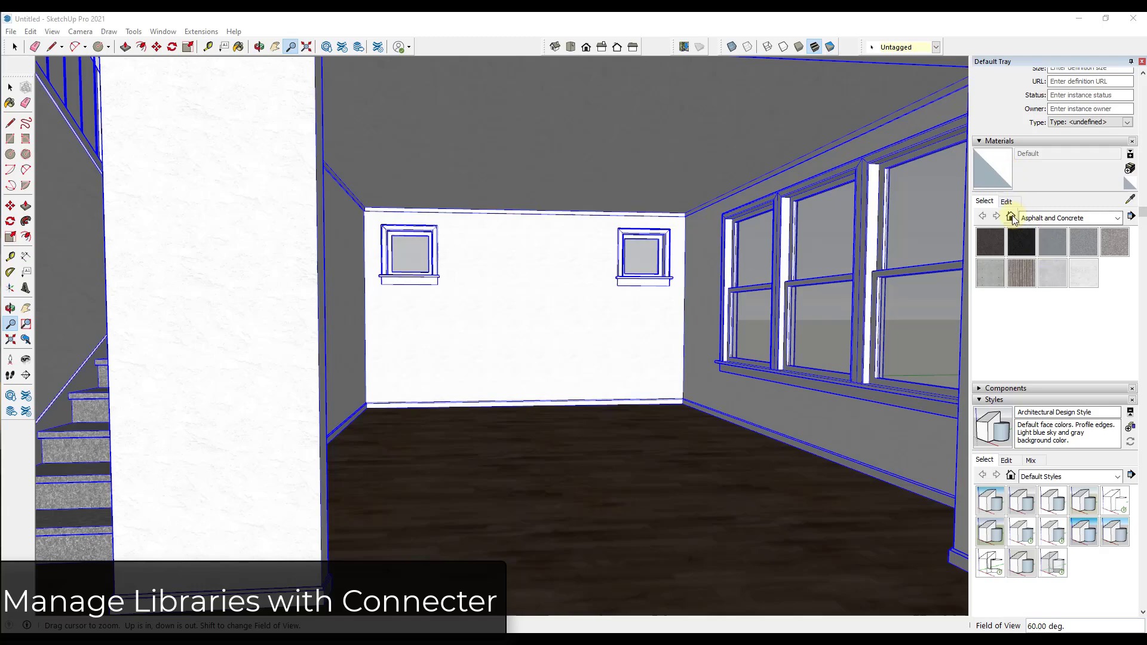
scroll(992, 286, down, 6)
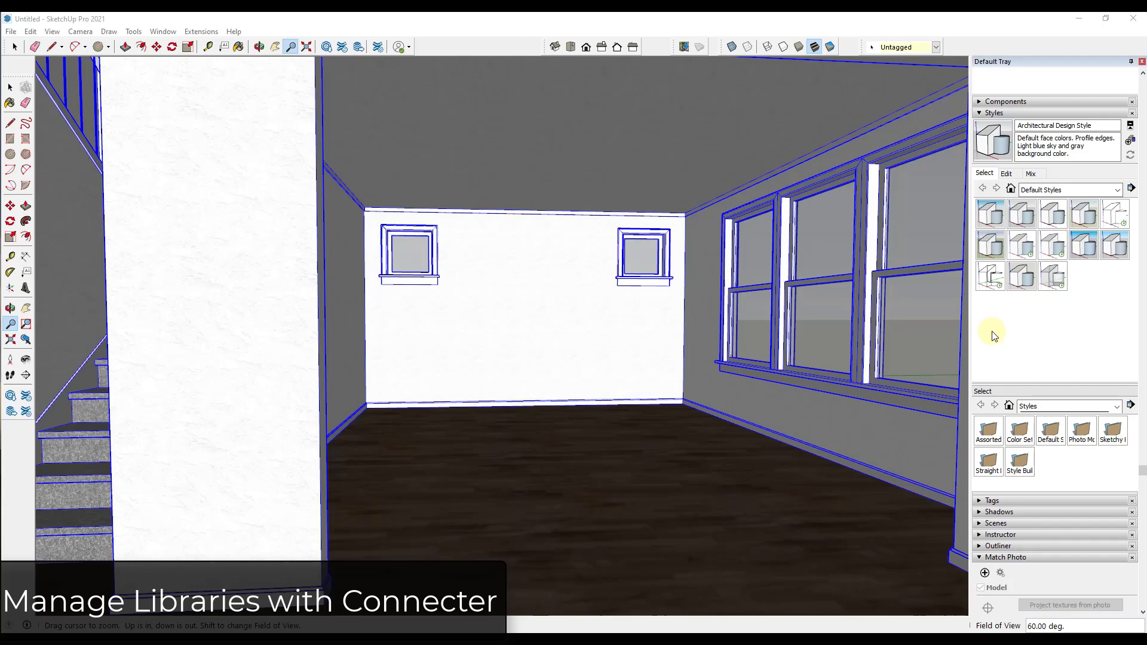
scroll(1024, 329, up, 7)
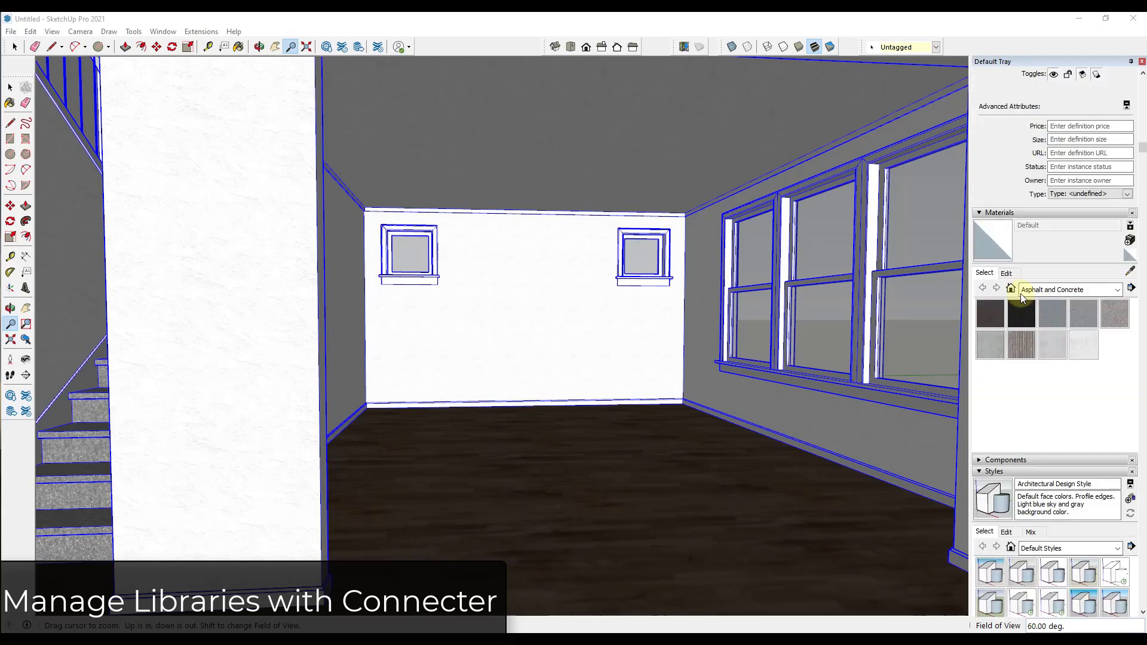
click(984, 212)
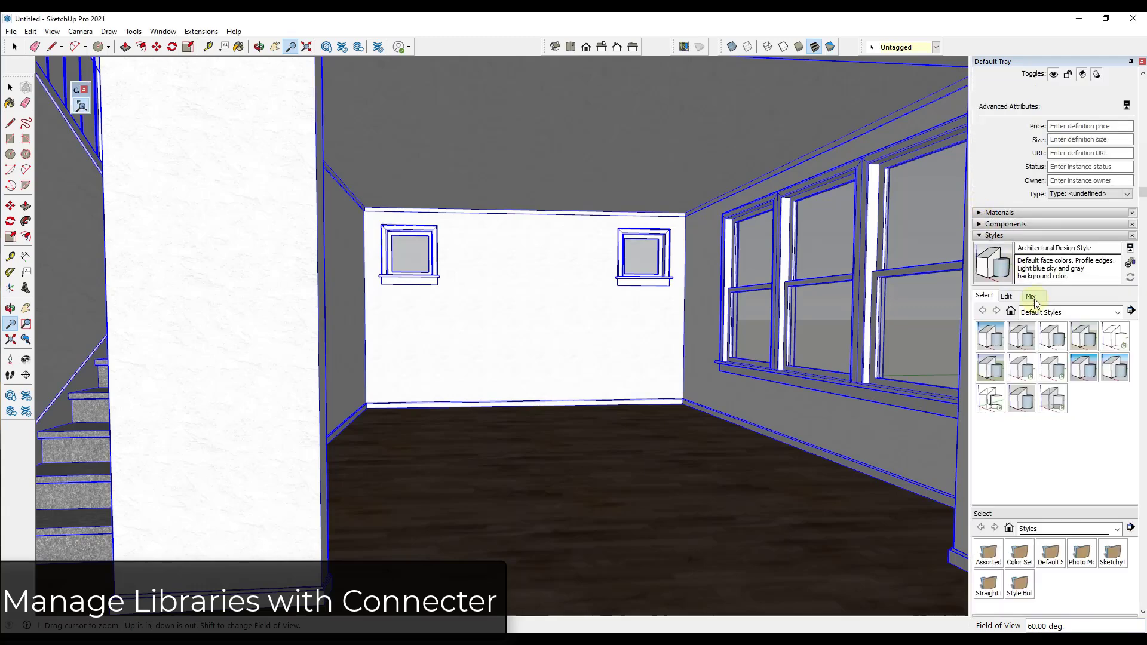
click(979, 239)
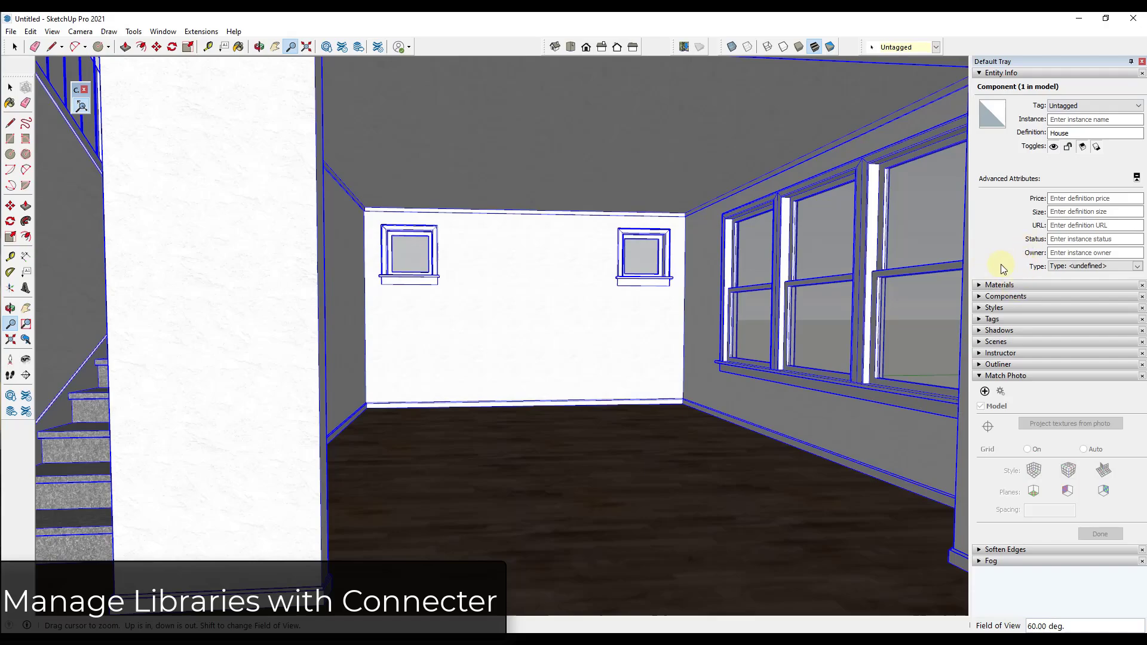
click(727, 628)
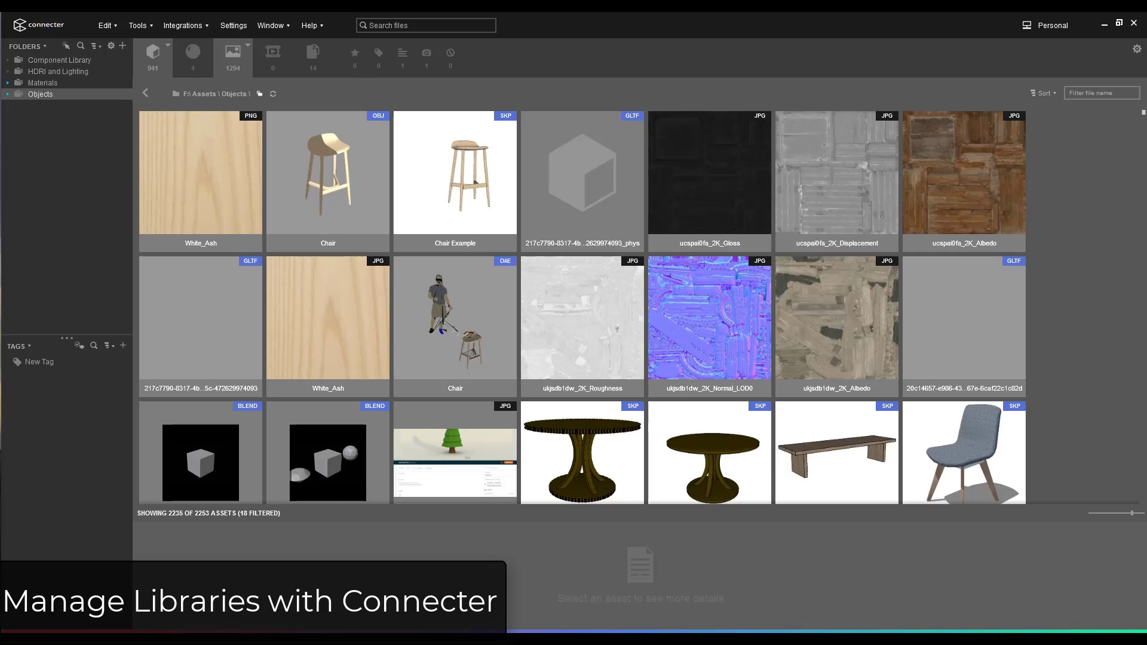
Step: Bring up the browser showing the designconnected.com/connecter product page
click(770, 638)
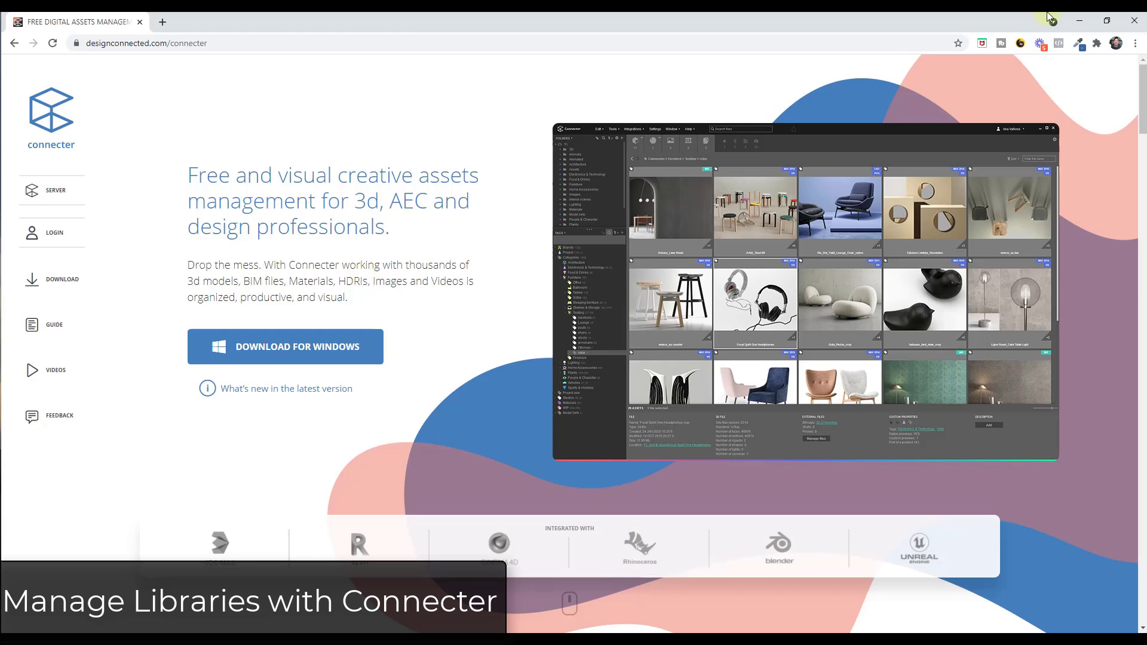
Step: Minimize the browser to get back to the Connecter asset library
click(1079, 21)
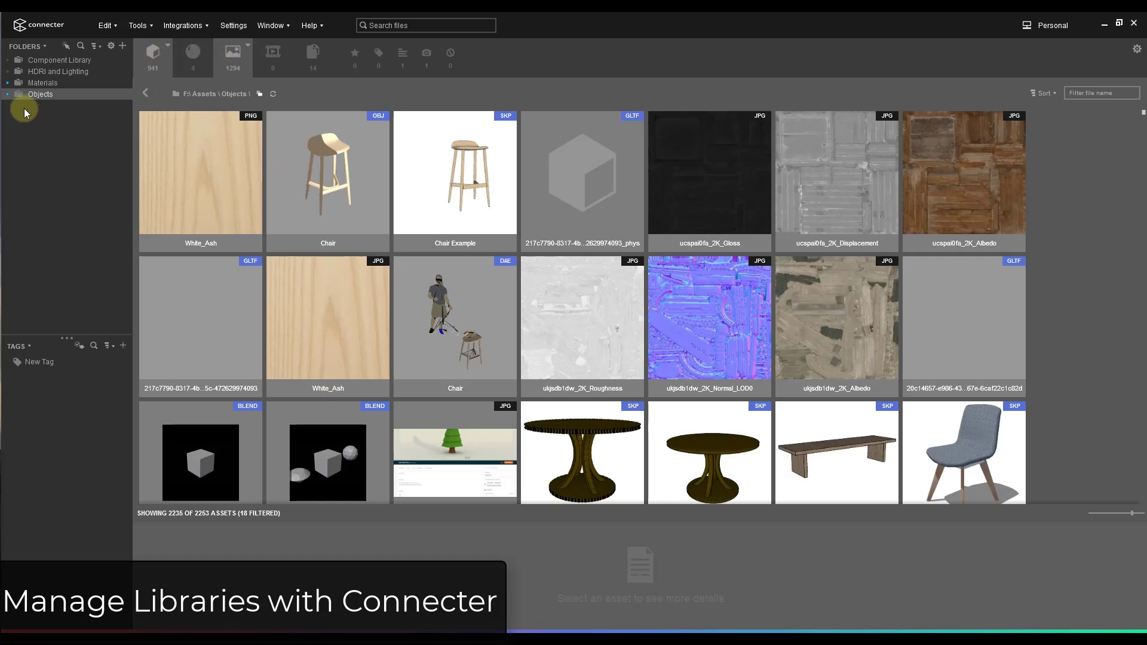
Step: Open the Objects folder and hide image assets so only objects are listed
click(41, 83)
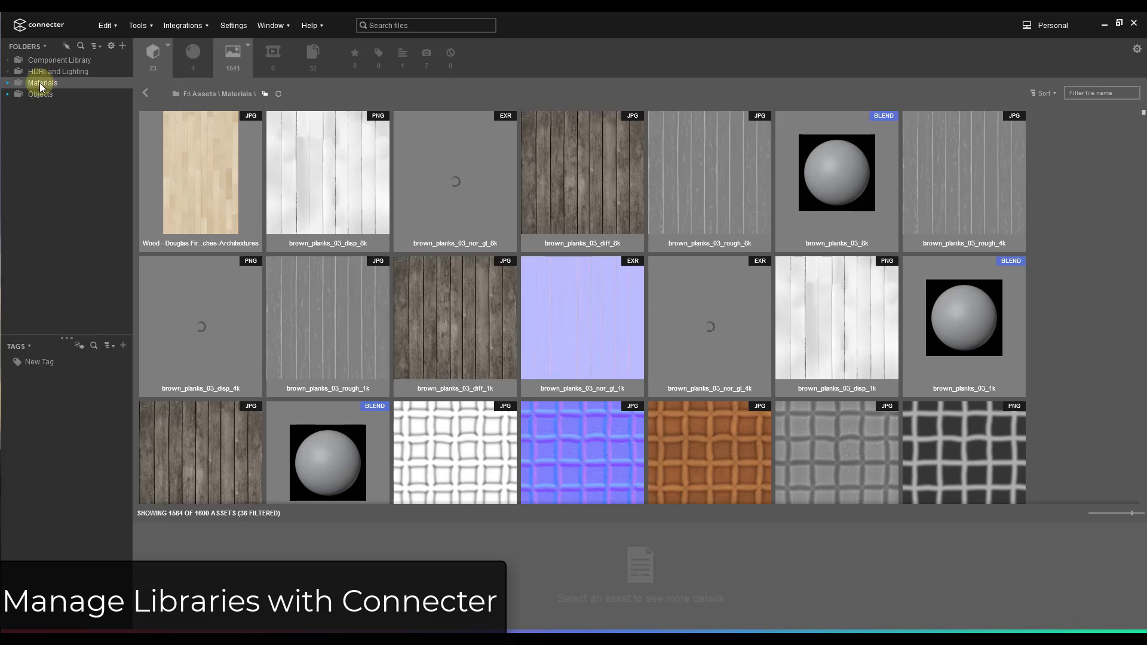
click(42, 94)
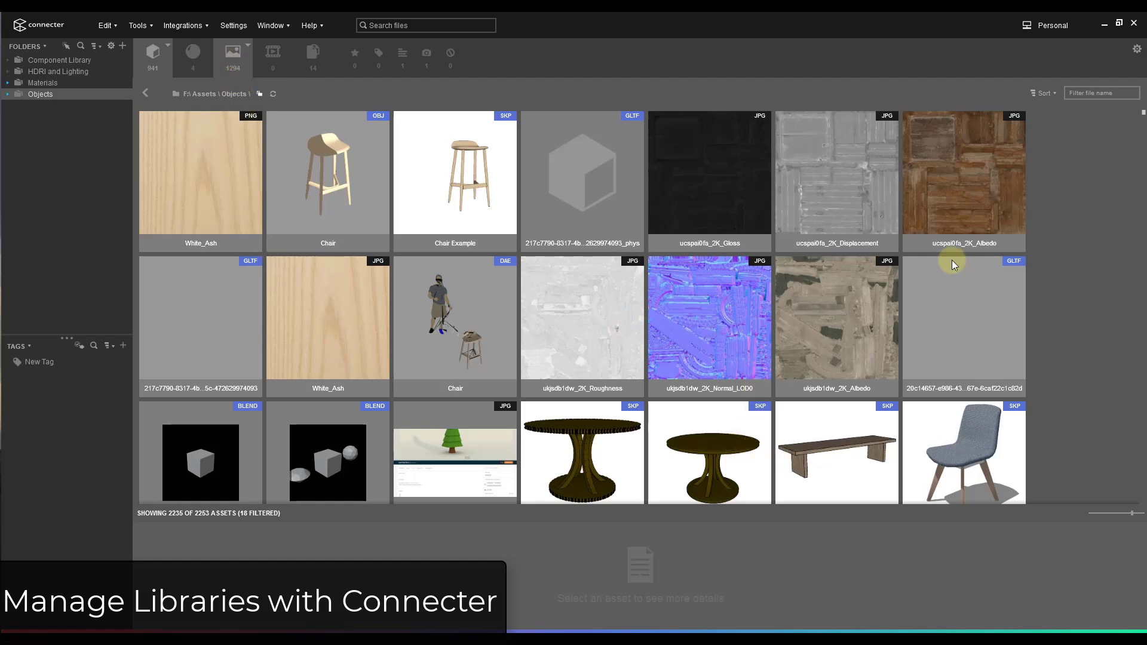
click(234, 59)
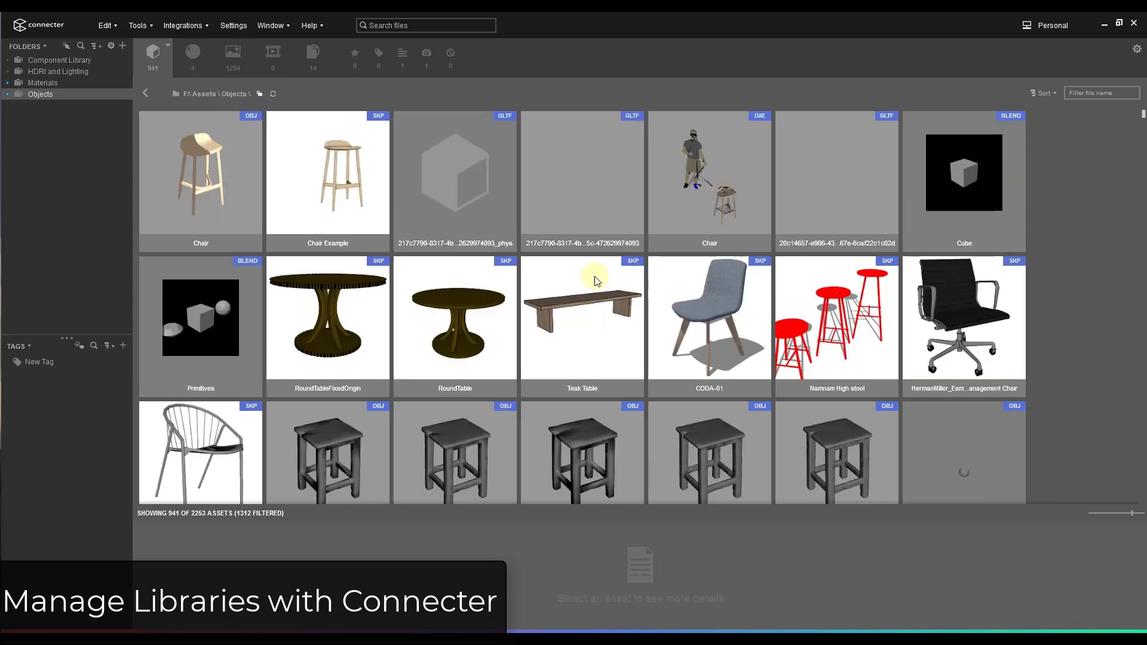
scroll(614, 289, down, 10)
scroll(622, 299, up, 10)
scroll(894, 324, down, 5)
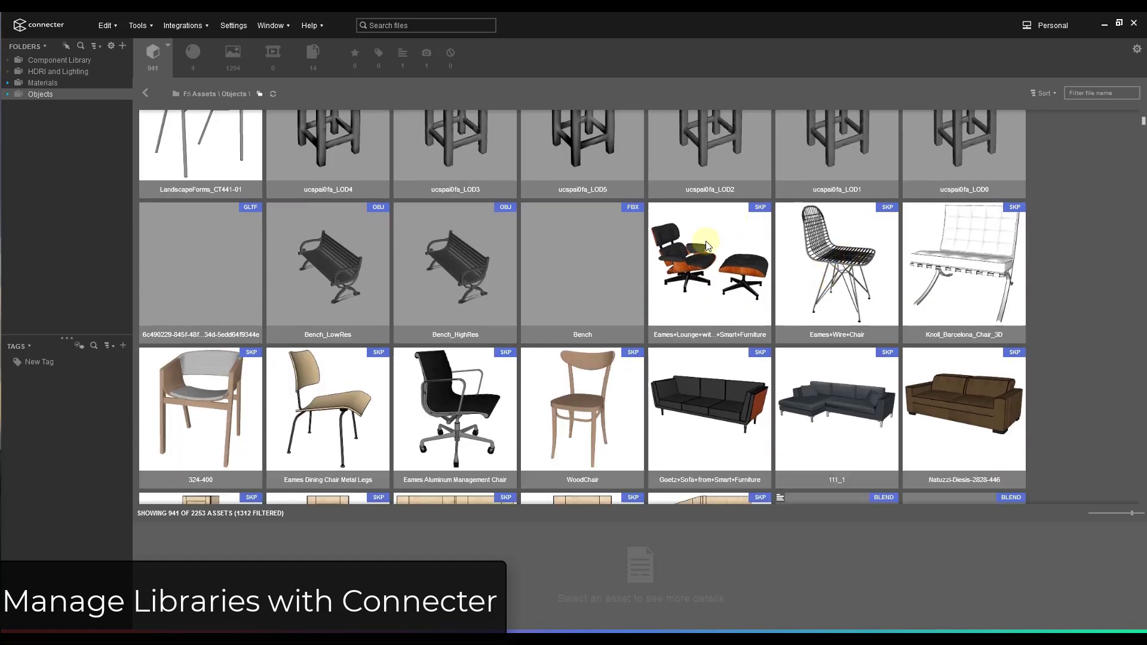
scroll(608, 256, up, 2)
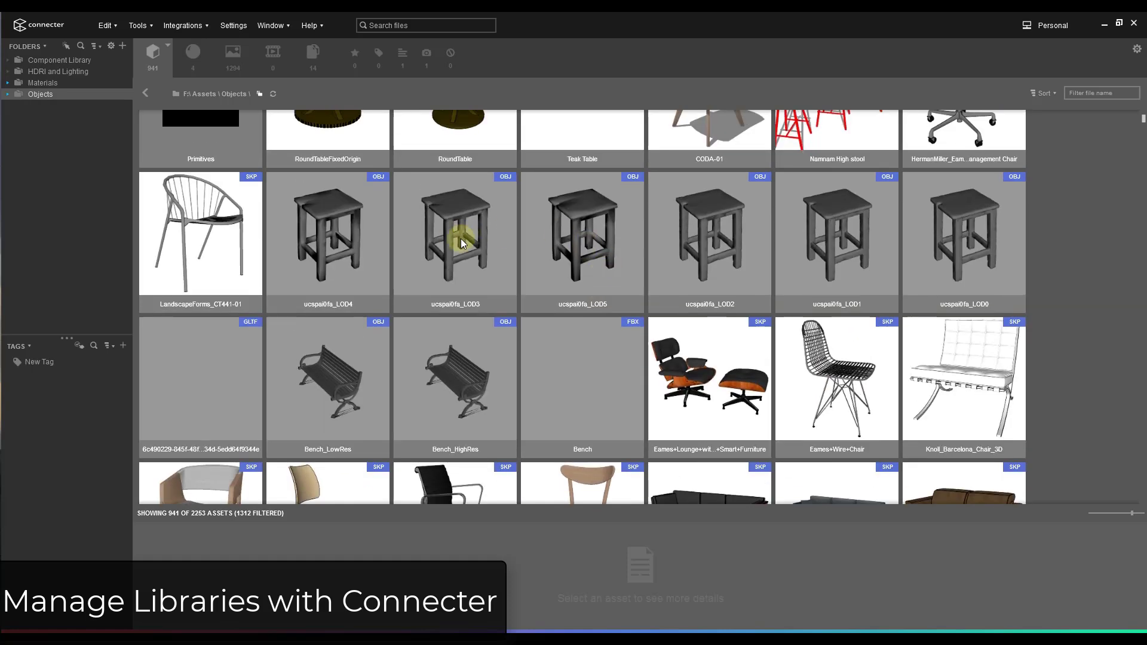
scroll(467, 238, up, 4)
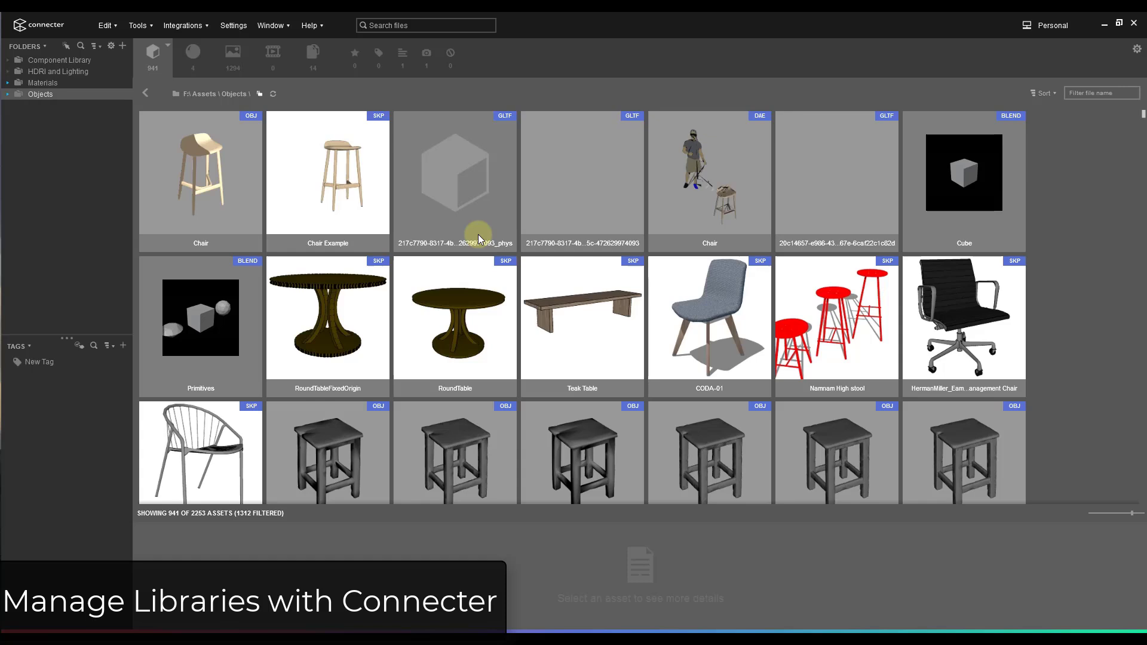
Step: Filter formats to skp only by unchecking obj, gltf, fbx, dae and blend
click(168, 46)
click(185, 224)
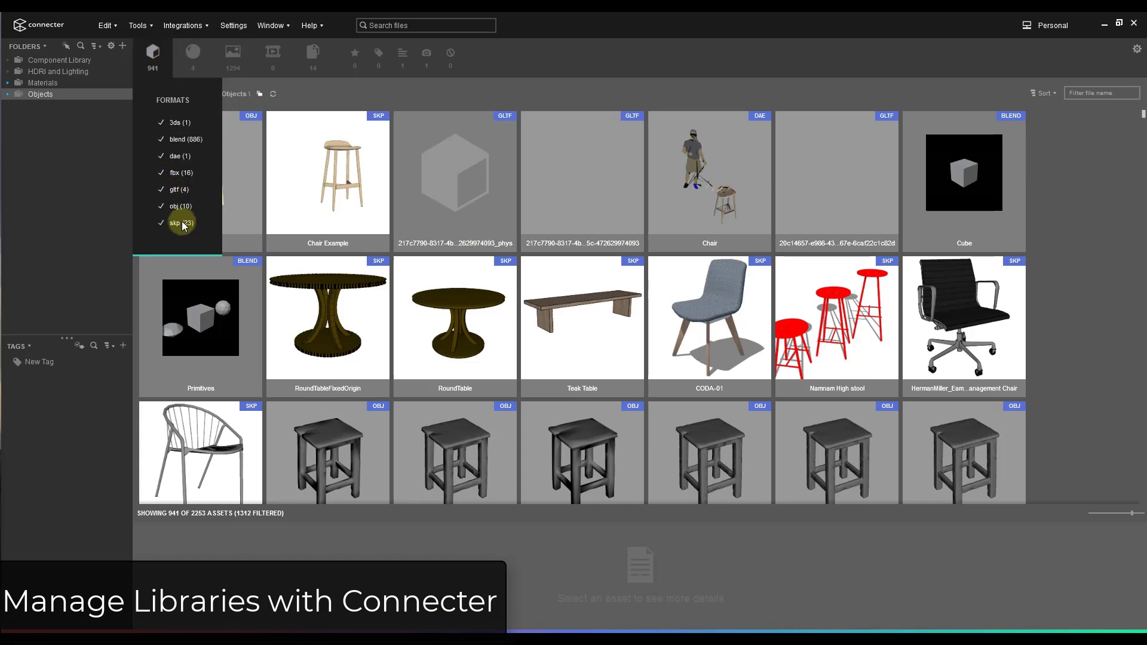
click(180, 221)
click(176, 206)
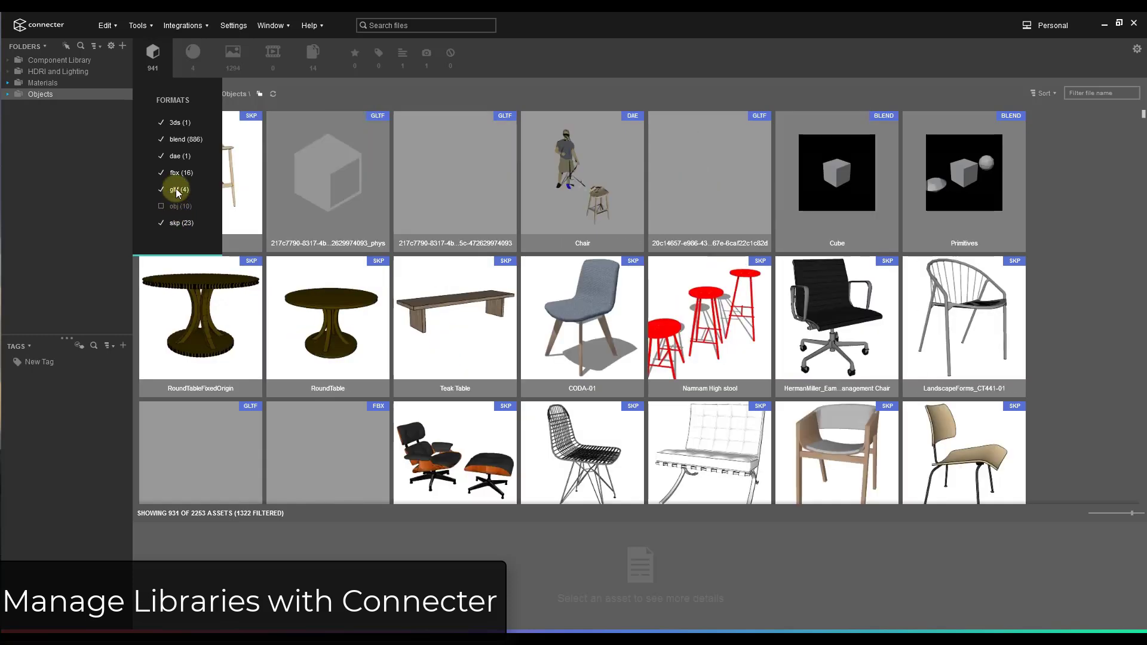
click(176, 189)
click(177, 173)
click(177, 156)
click(177, 140)
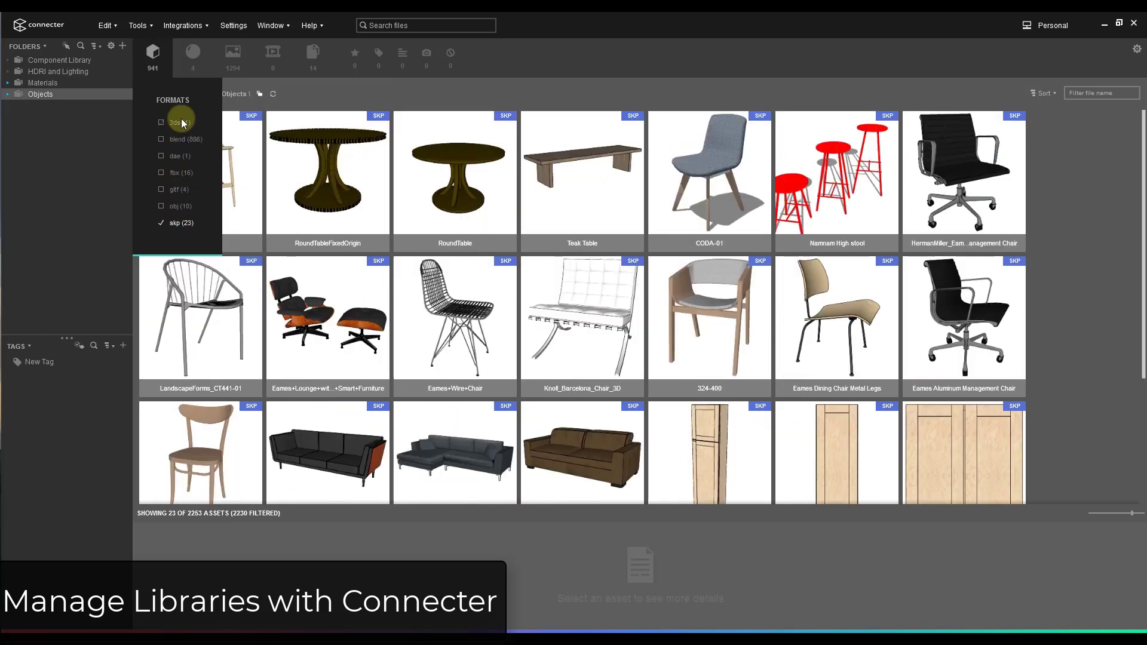
click(691, 63)
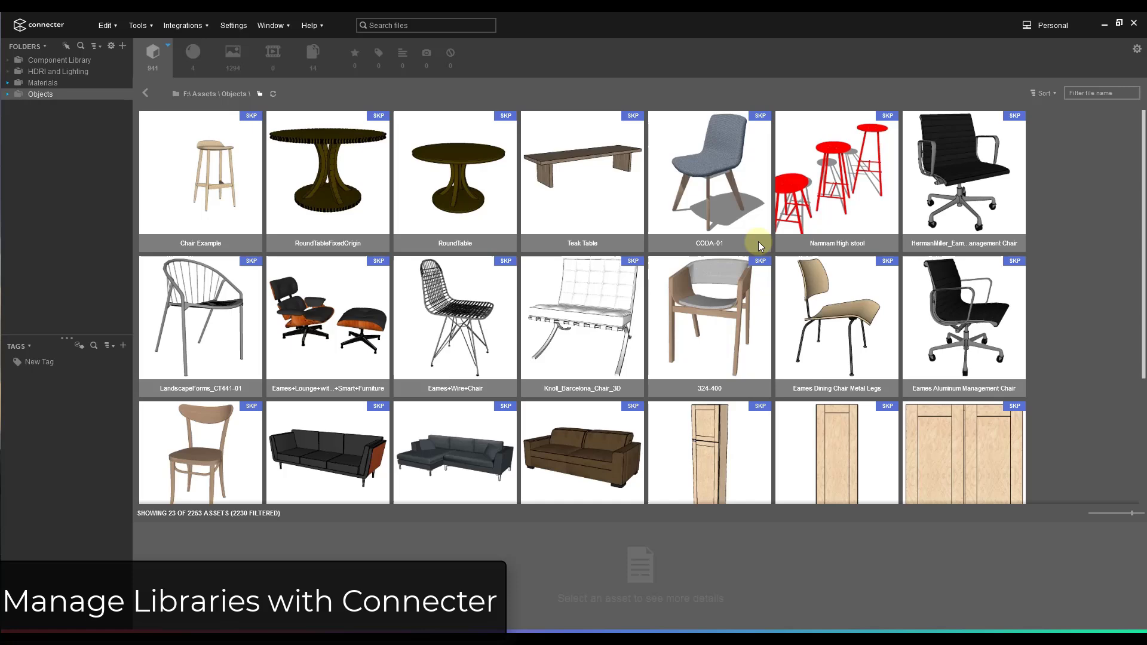
Step: Shrink the Connecter window and narrow it to uncover the SketchUp room
double_click(661, 24)
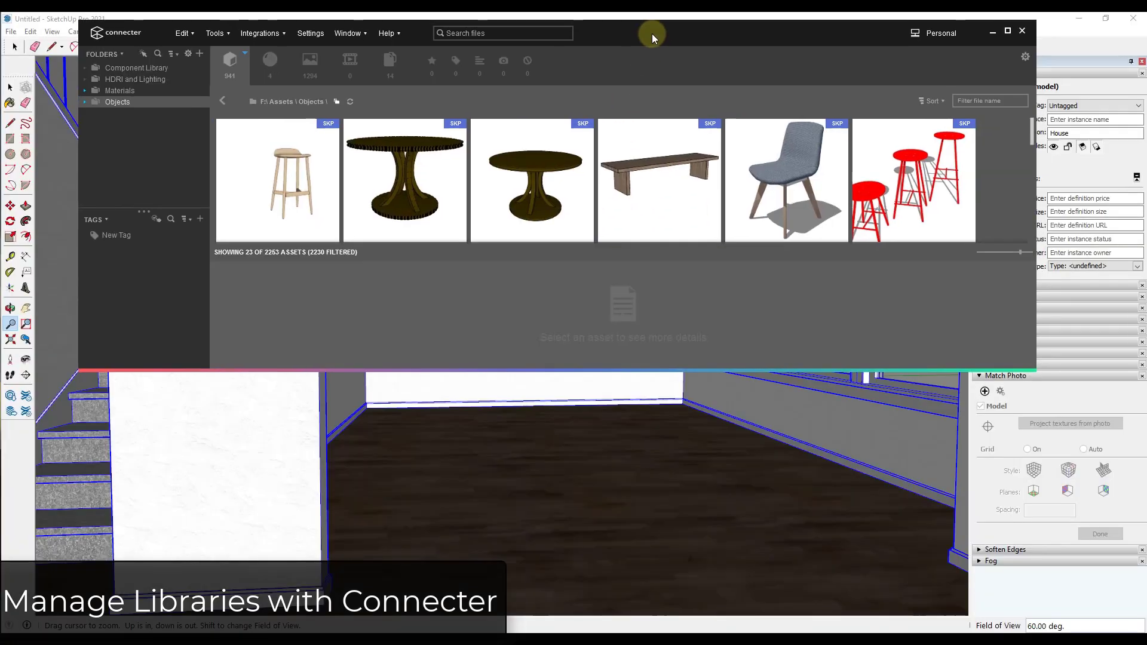
mouse_move(652, 34)
mouse_down()
mouse_move(671, 38)
mouse_move(638, 208)
mouse_up()
mouse_move(621, 319)
mouse_down()
mouse_move(614, 338)
mouse_move(629, 346)
mouse_move(585, 461)
mouse_move(589, 420)
mouse_up()
scroll(583, 537, down, 6)
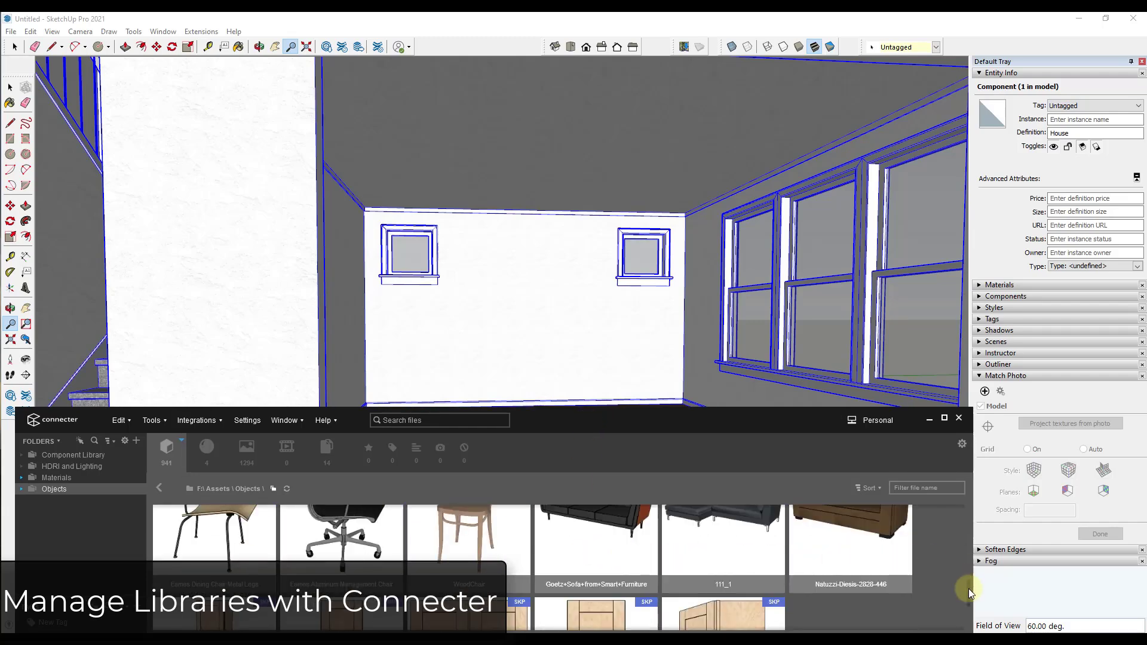
scroll(970, 589, up, 1)
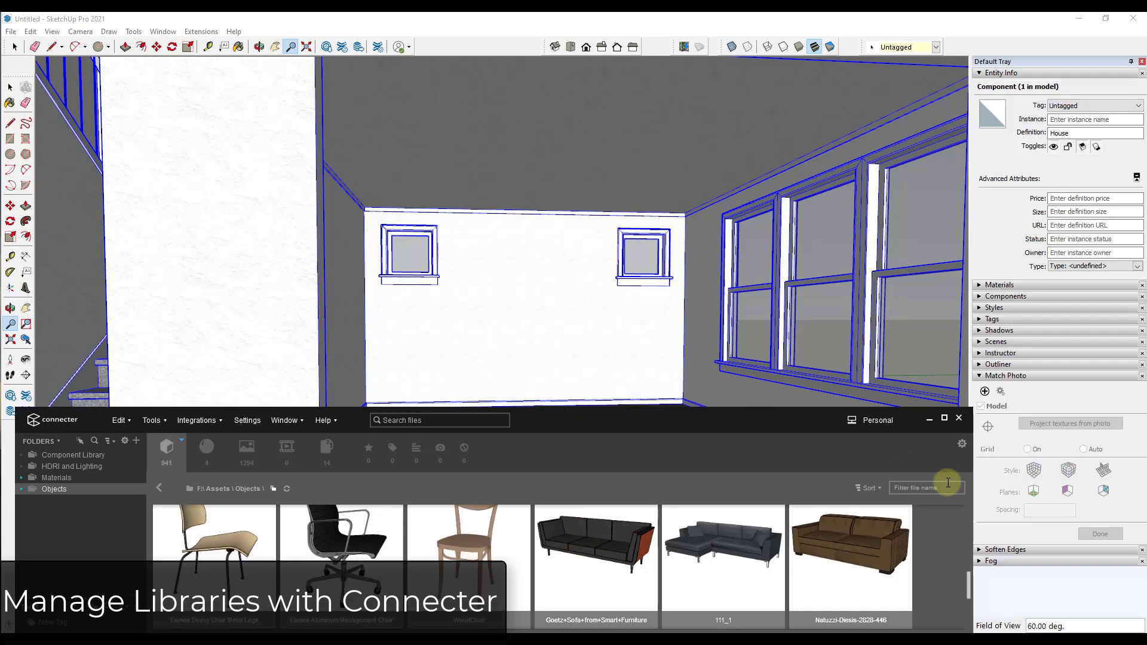
drag(970, 454, 564, 441)
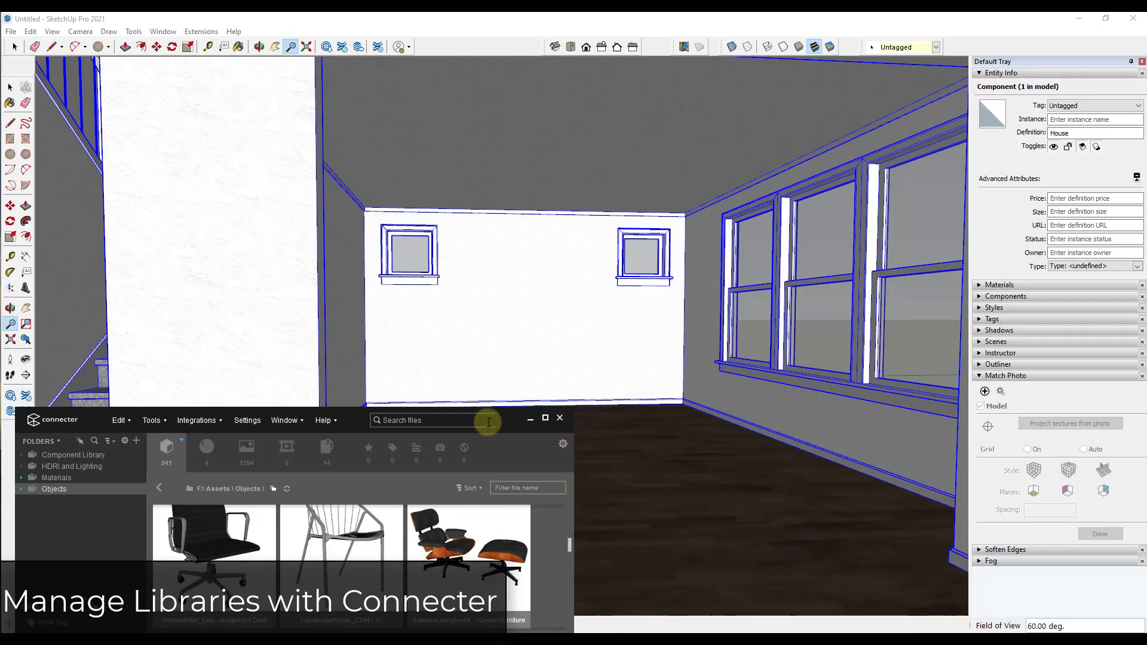
Step: Drag the Goetz sofa into the room and place it along the window wall
scroll(454, 554, down, 2)
scroll(456, 550, down, 4)
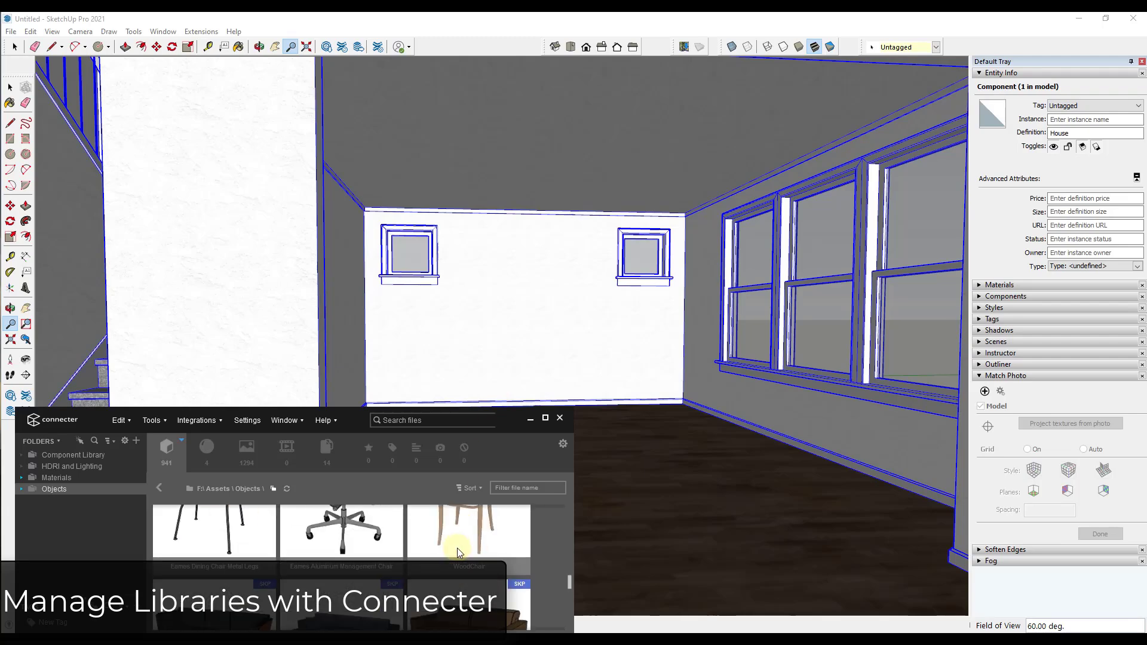
drag(256, 538, 684, 468)
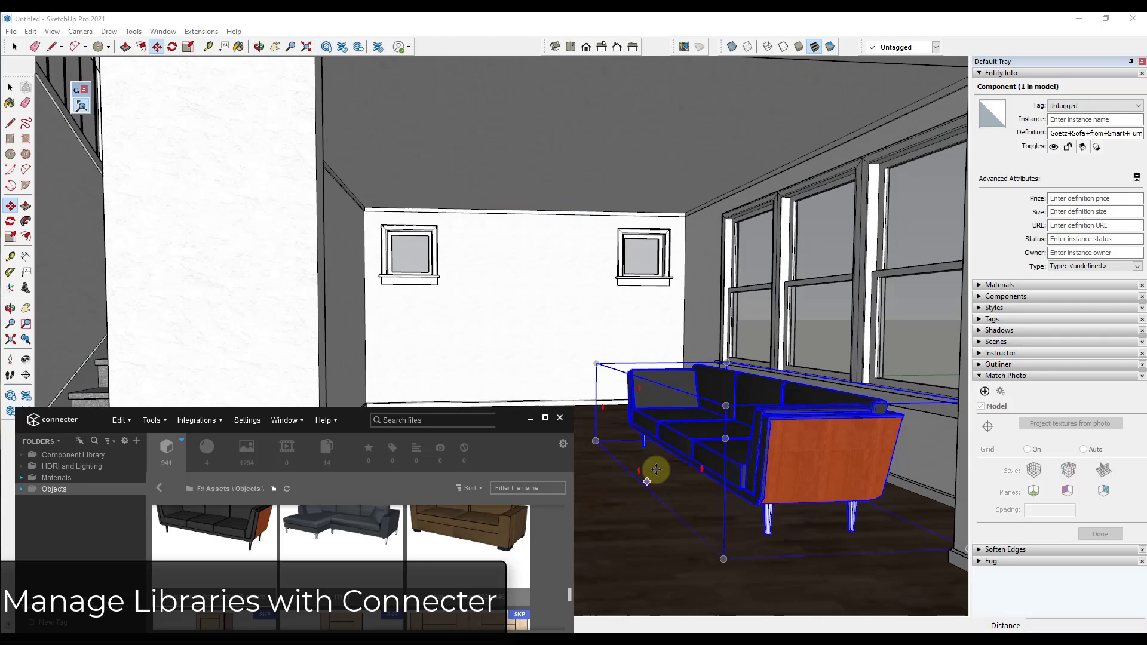
middle_drag(663, 463, 594, 421)
scroll(593, 421, up, 10)
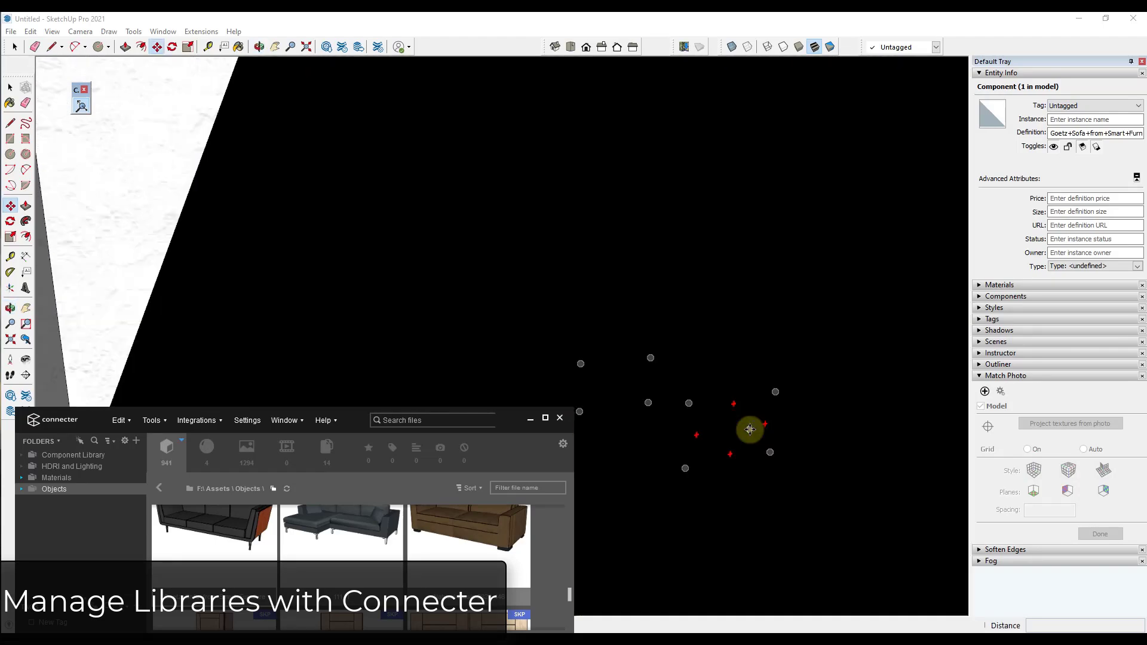
scroll(689, 417, down, 10)
scroll(699, 444, up, 5)
scroll(699, 443, up, 2)
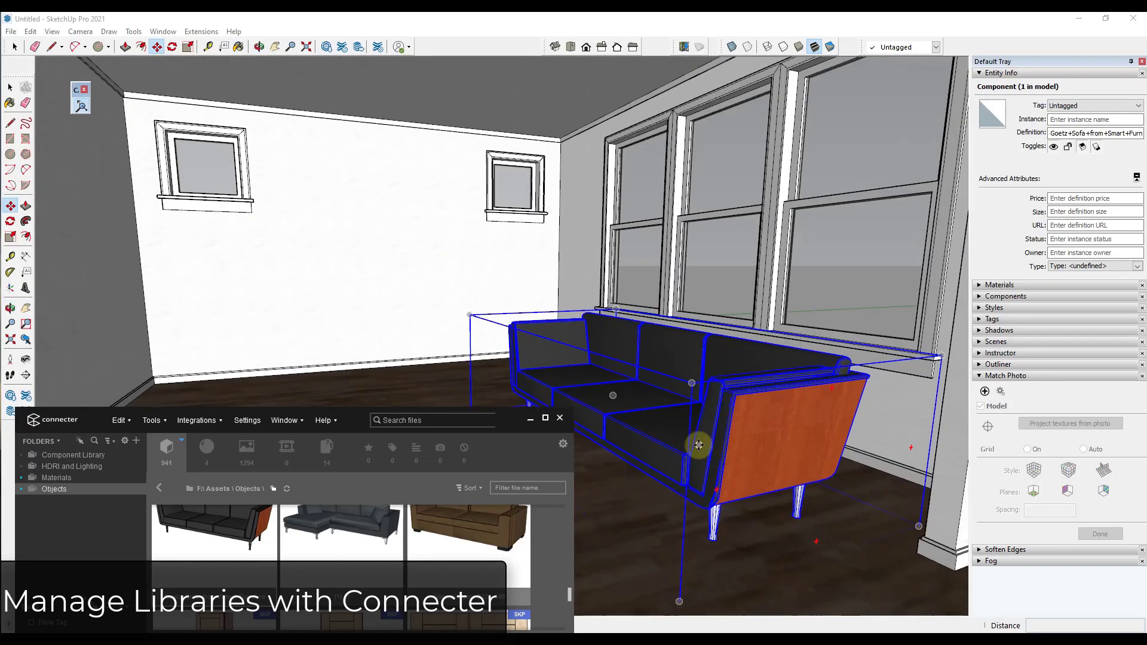
middle_drag(698, 442, 696, 440)
key(space)
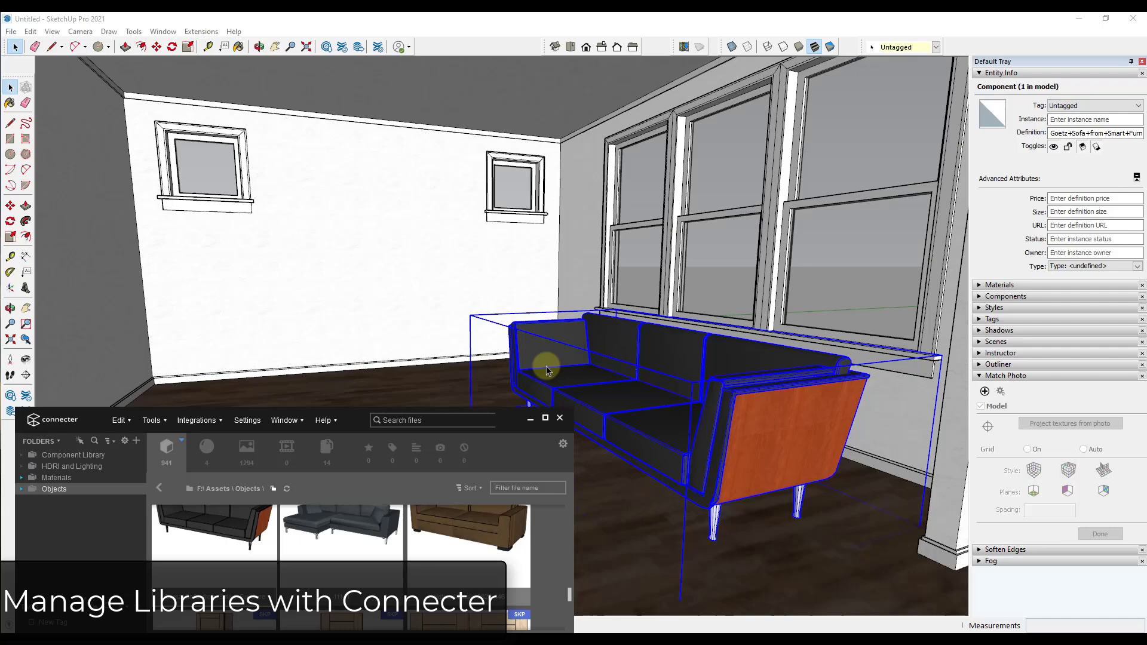
Step: Show the image materials in Connecter's Materials folder and browse to the brown_planks_03 texture
click(59, 478)
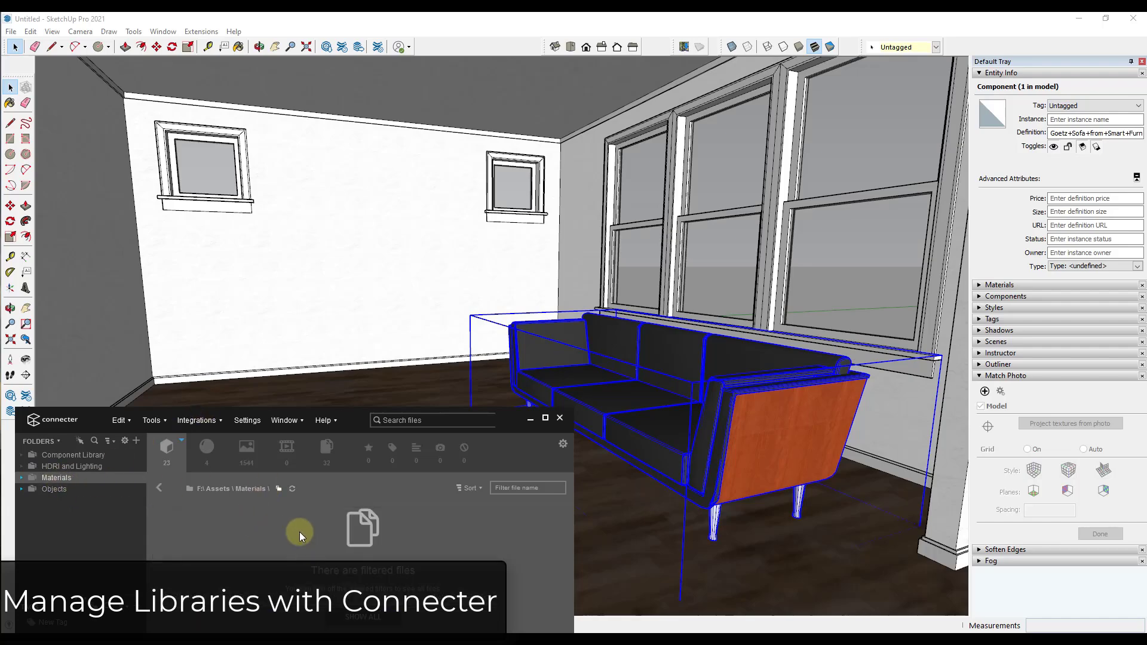
click(241, 443)
drag(355, 414, 361, 343)
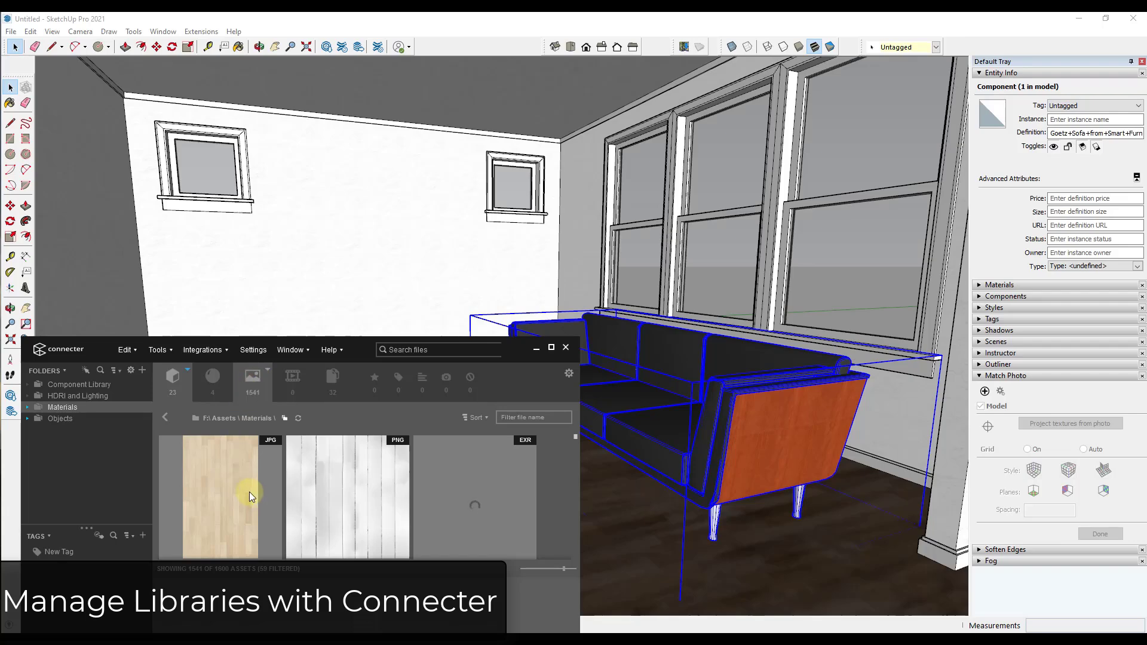
scroll(249, 492, down, 2)
scroll(249, 491, up, 2)
scroll(253, 498, down, 2)
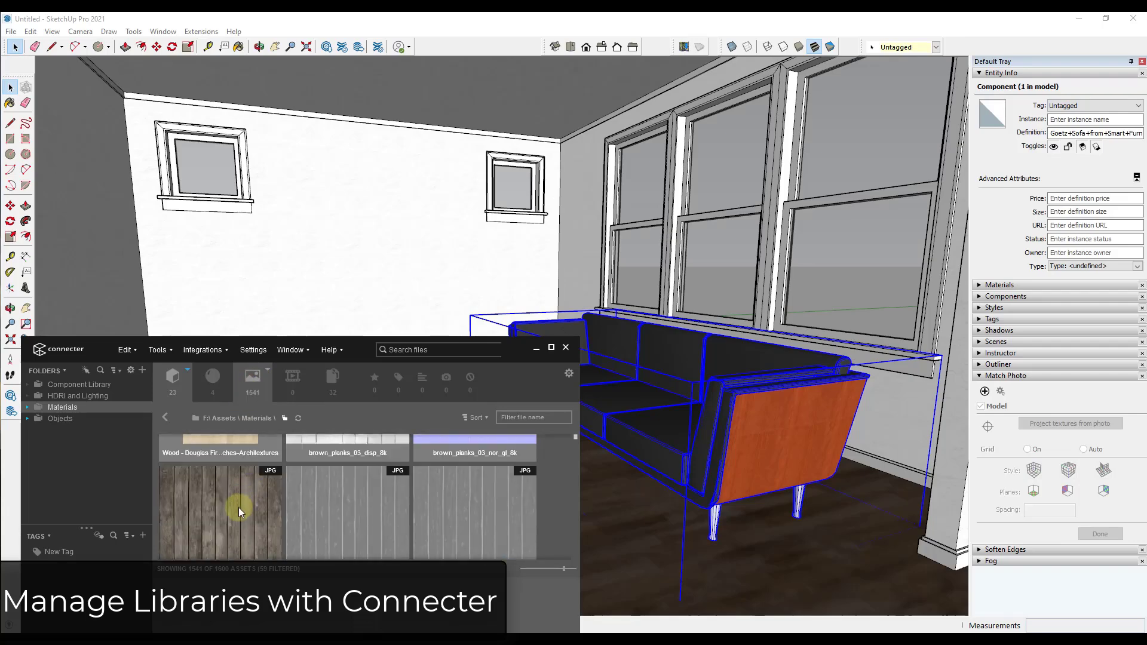
Step: Select the floor face, then drag the brown_planks_03 JPG from Connecter onto the SketchUp floor
click(615, 490)
click(616, 540)
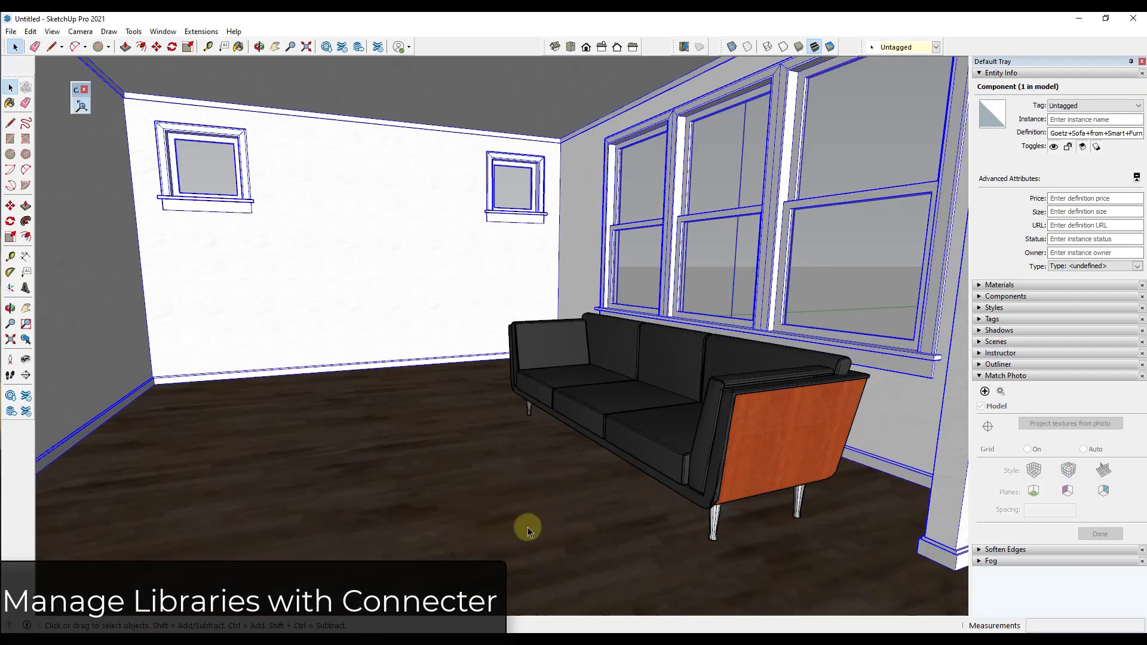
click(439, 497)
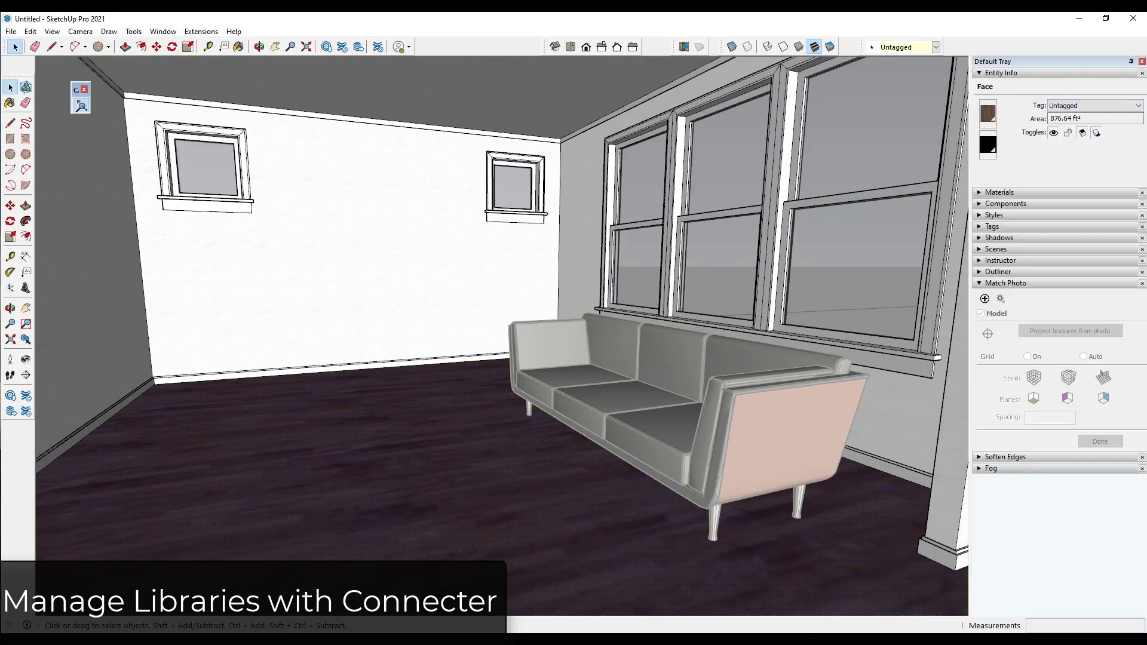
click(82, 105)
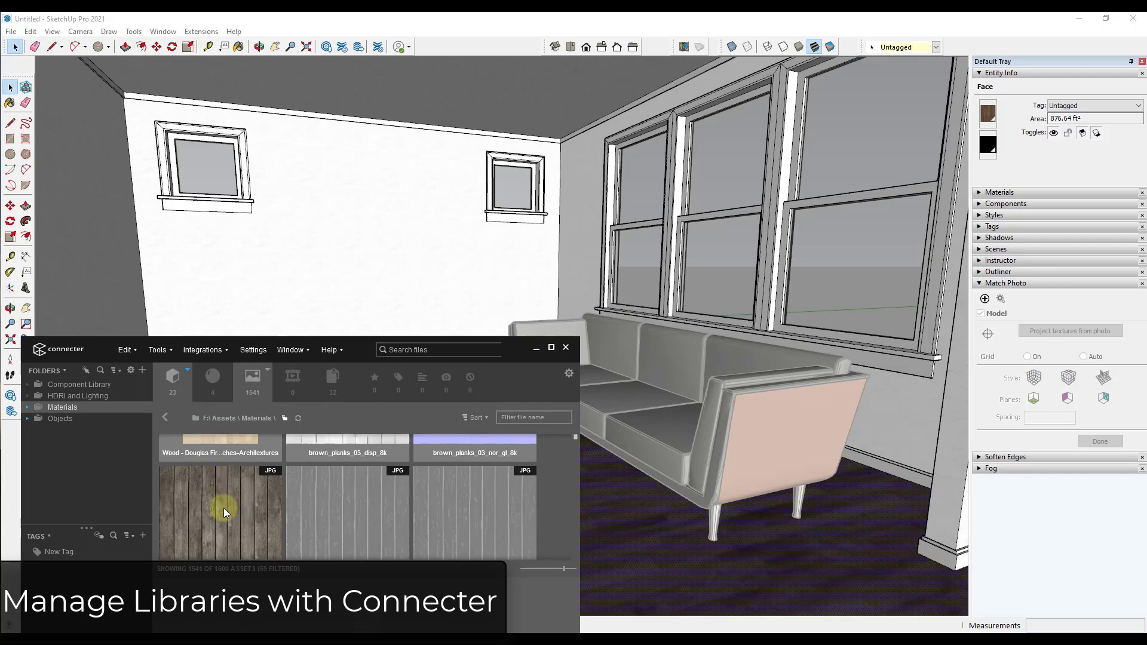
mouse_move(223, 508)
mouse_down()
mouse_move(626, 534)
mouse_move(651, 550)
mouse_move(630, 523)
mouse_up()
Step: Set the plank image's corner on the floor and view the whole room
click(627, 517)
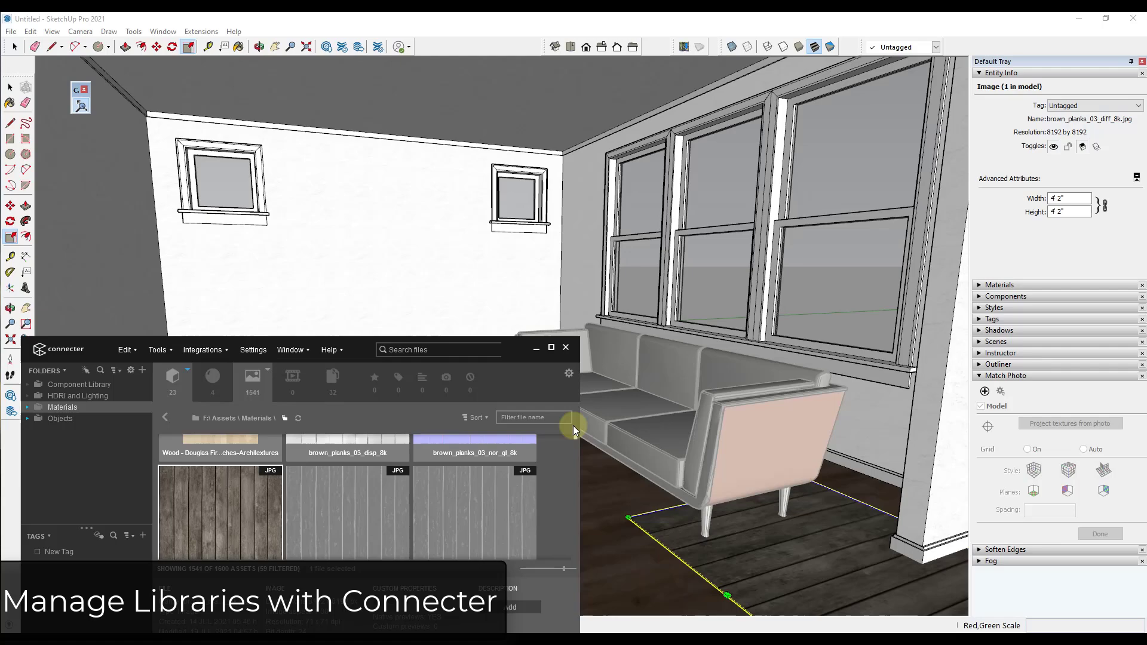
click(539, 349)
key(space)
scroll(529, 427, down, 5)
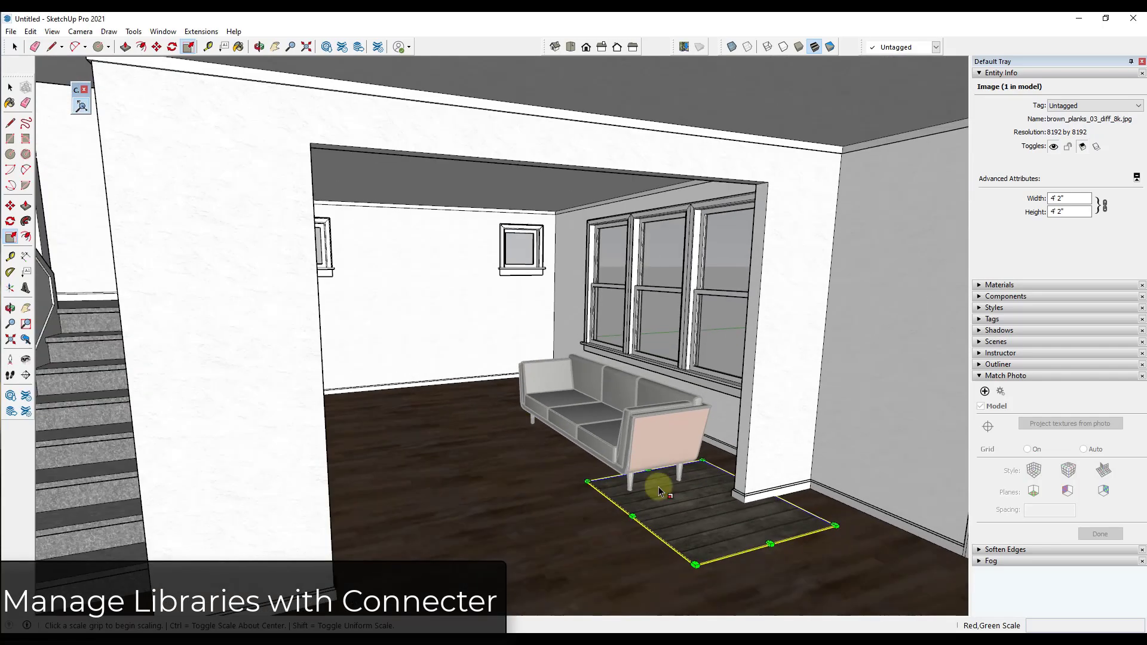
middle_drag(657, 479, 650, 540)
Step: Move the brown_planks_03 image to lie beside the sofa
key(m)
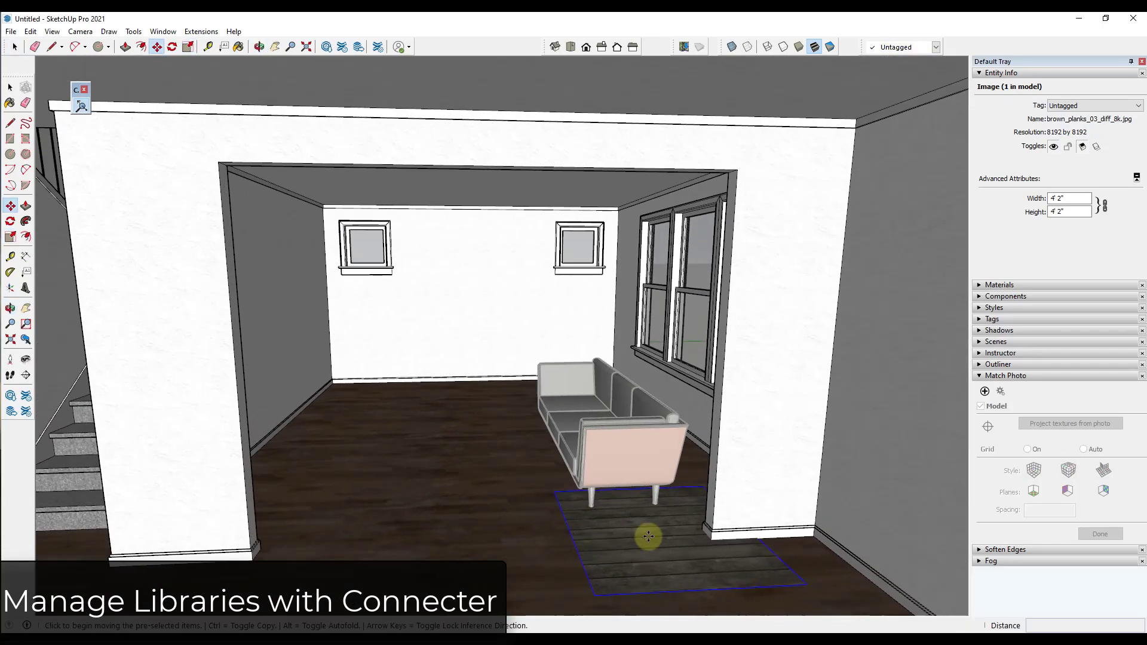
click(647, 537)
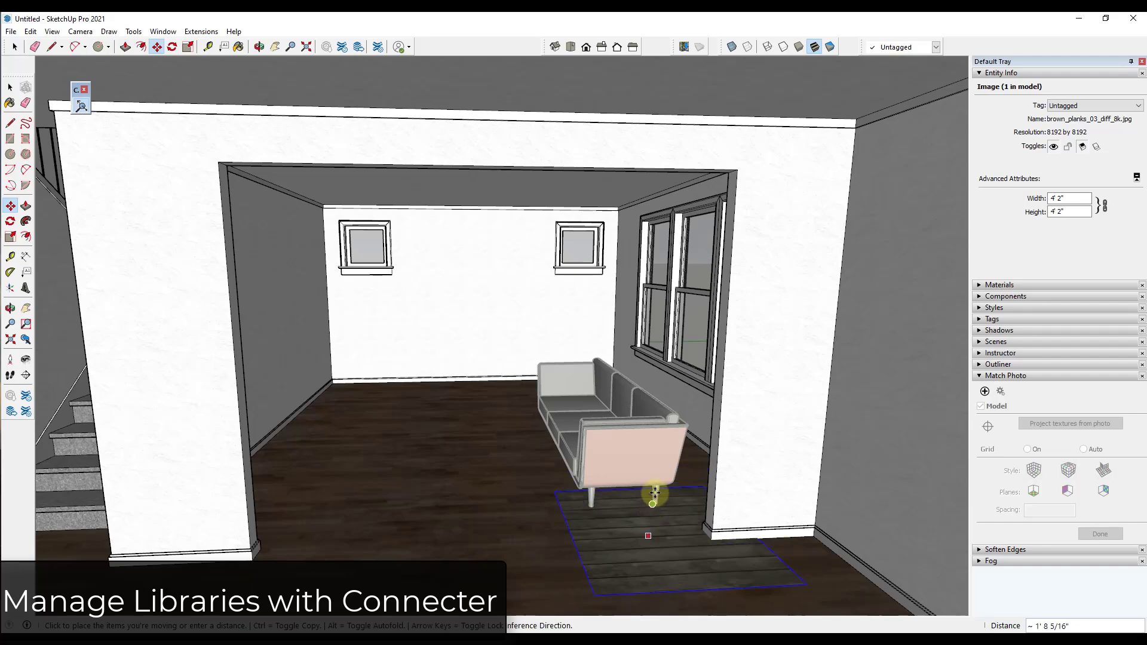
click(660, 468)
key(space)
Step: Sample the plank image's material and paint the room's floor face with it
click(999, 284)
click(1131, 344)
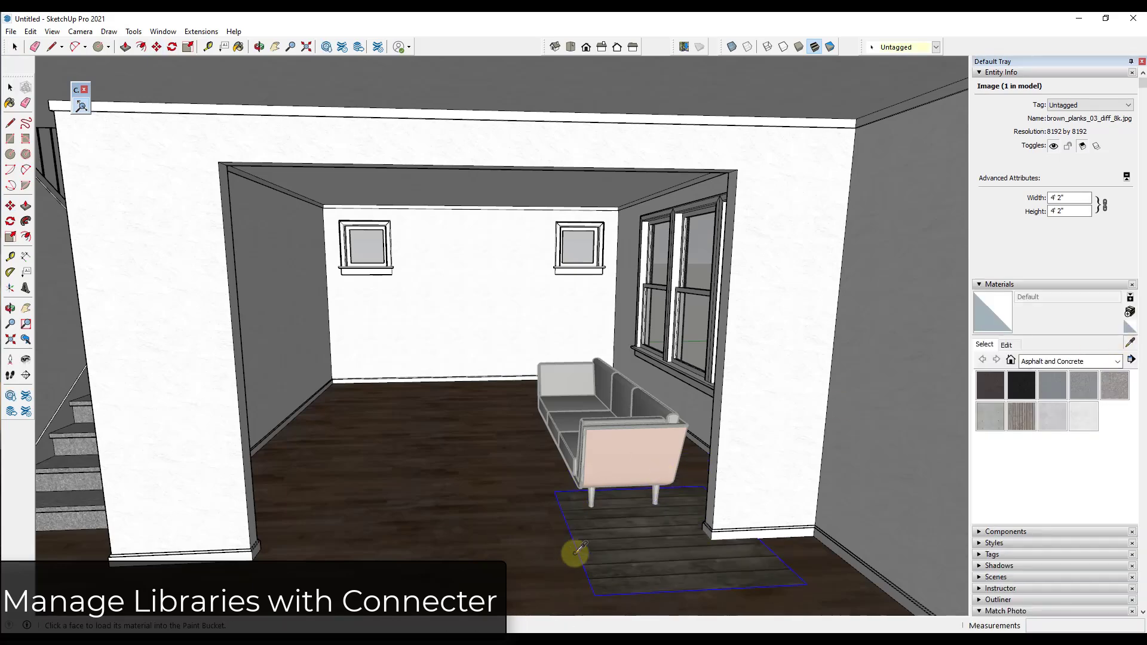
click(646, 536)
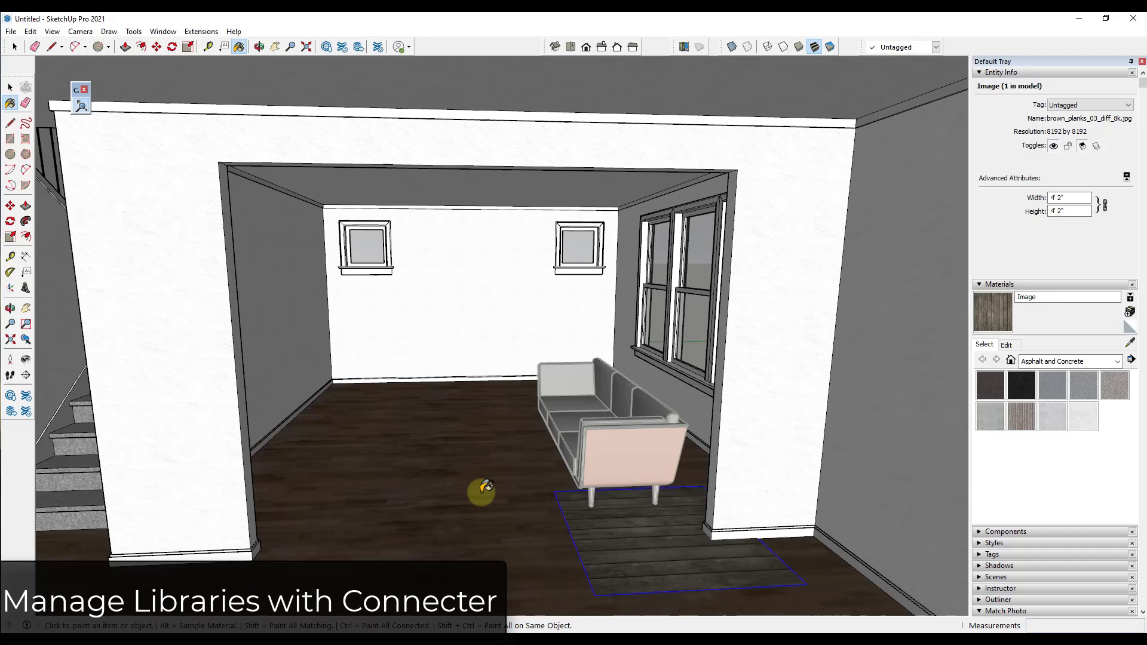
key(space)
right_click(475, 485)
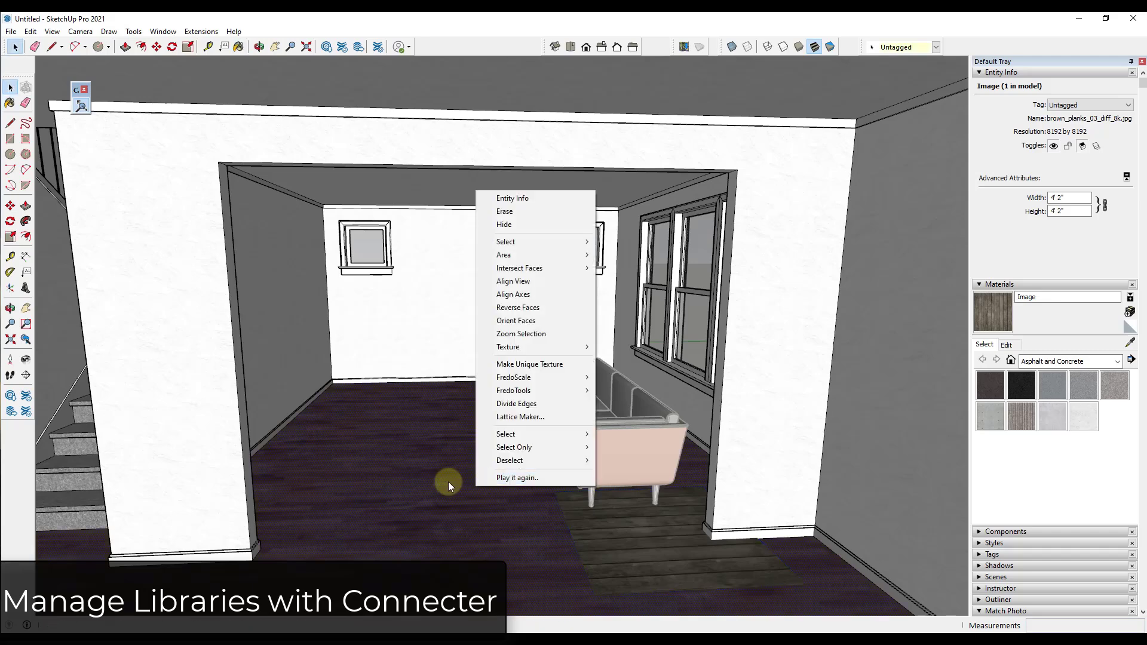
click(992, 226)
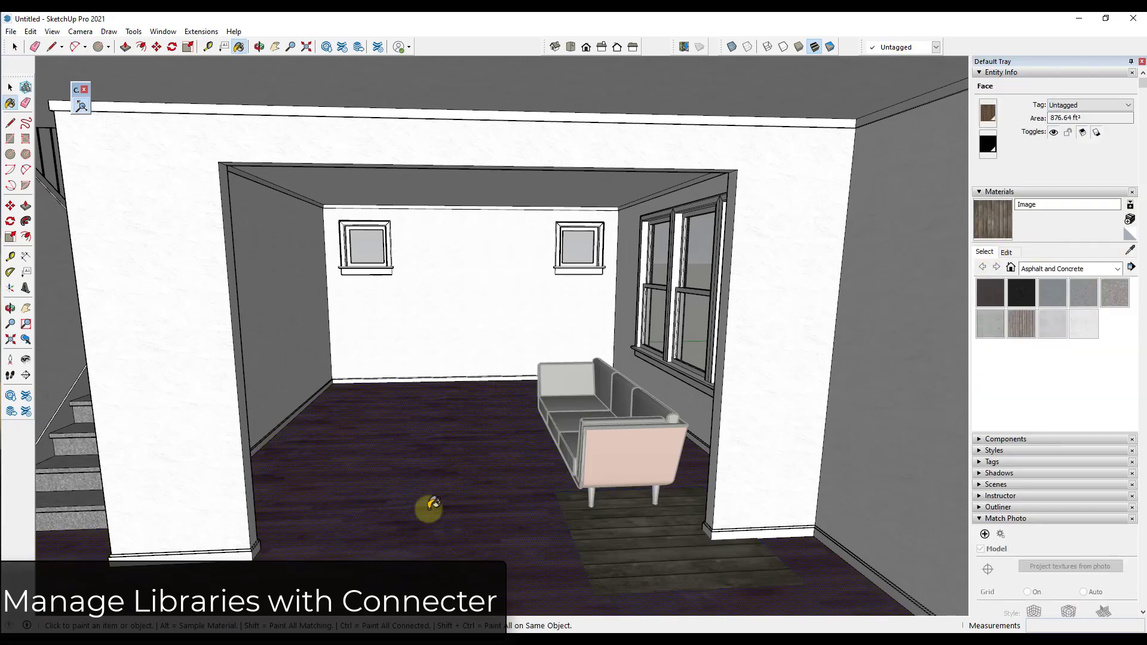
click(432, 506)
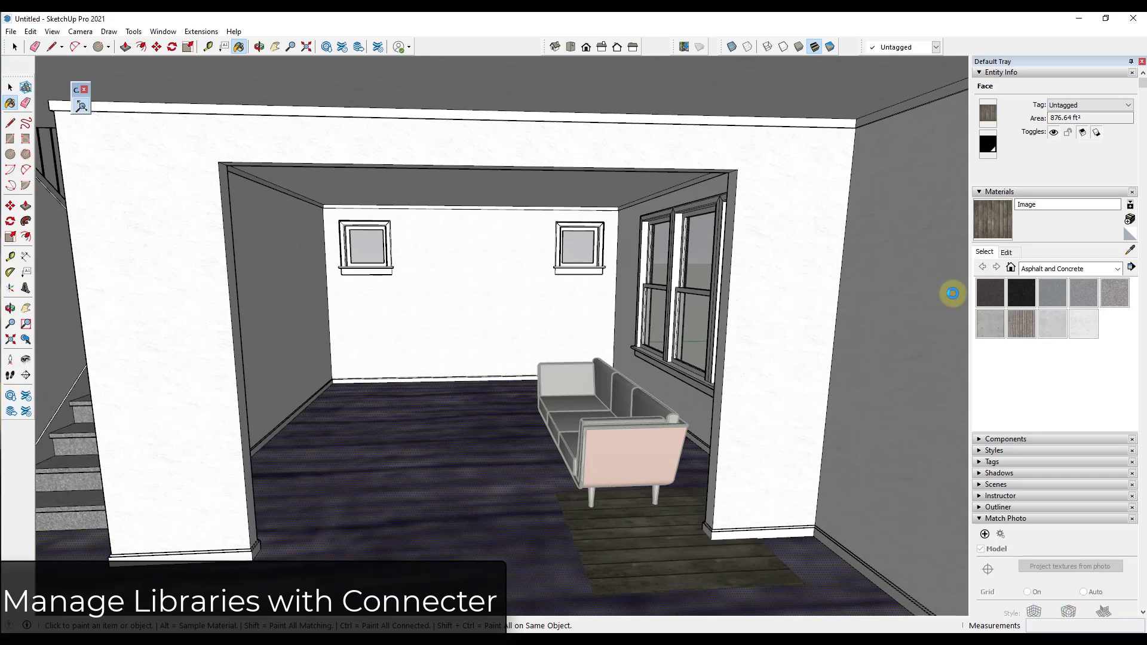
Step: Edit the plank floor material and set its texture size to 5'
click(1006, 252)
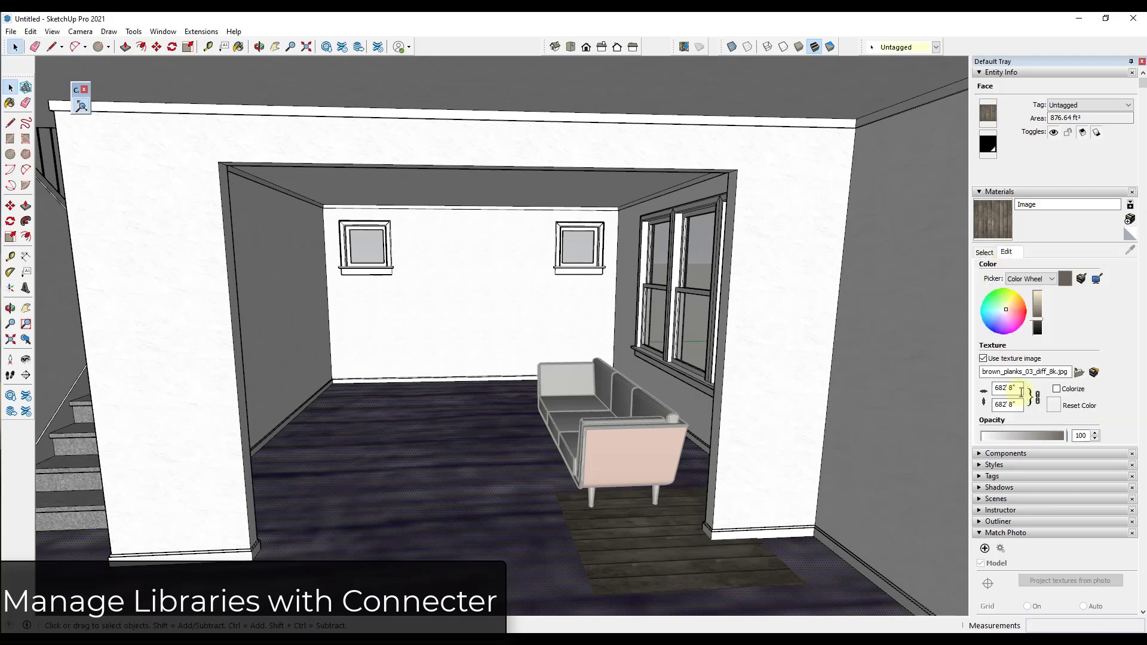
key(space)
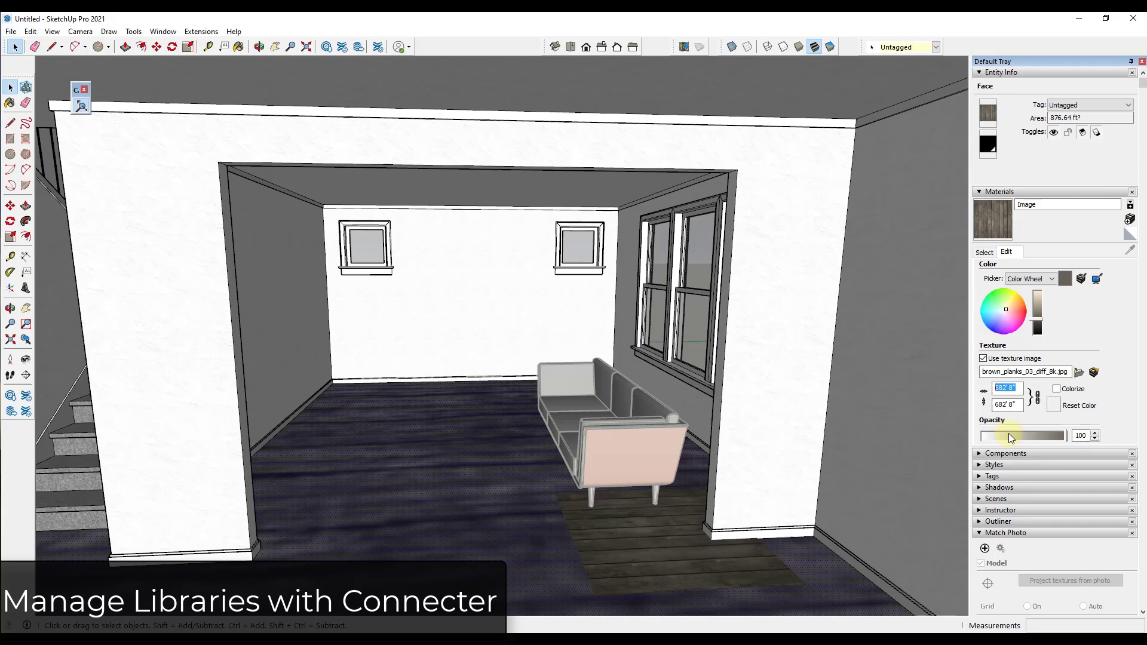
text(5)
key(Return)
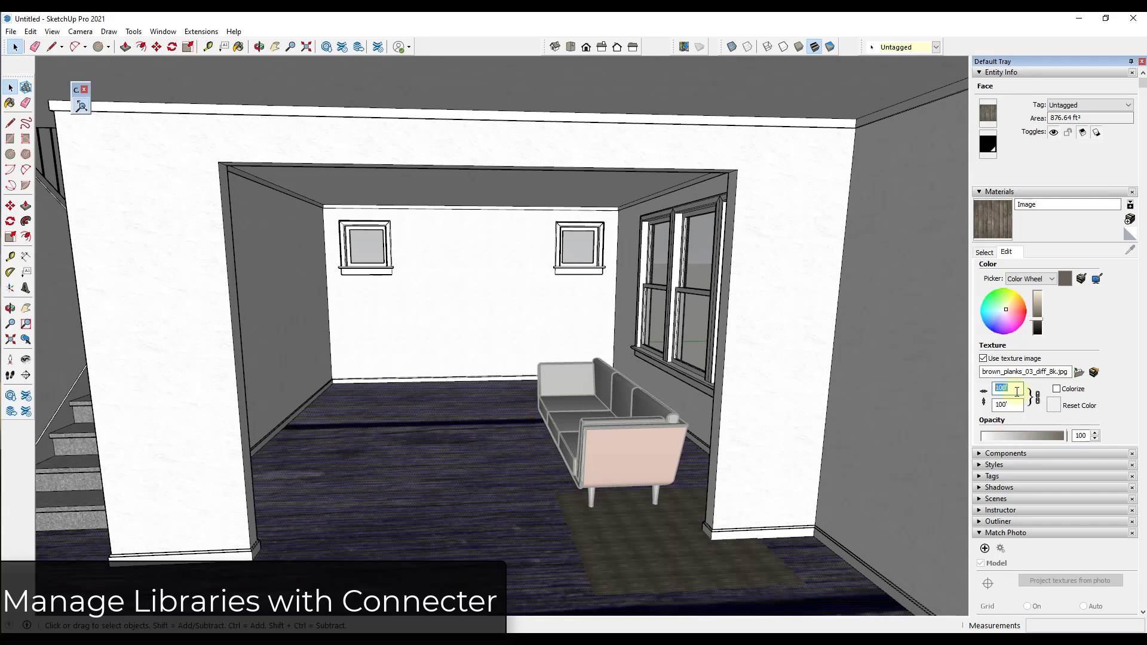
Step: Orbit the room to inspect the resized planks, then bring the Connecter library back over the room
middle_drag(450, 429, 660, 530)
click(661, 530)
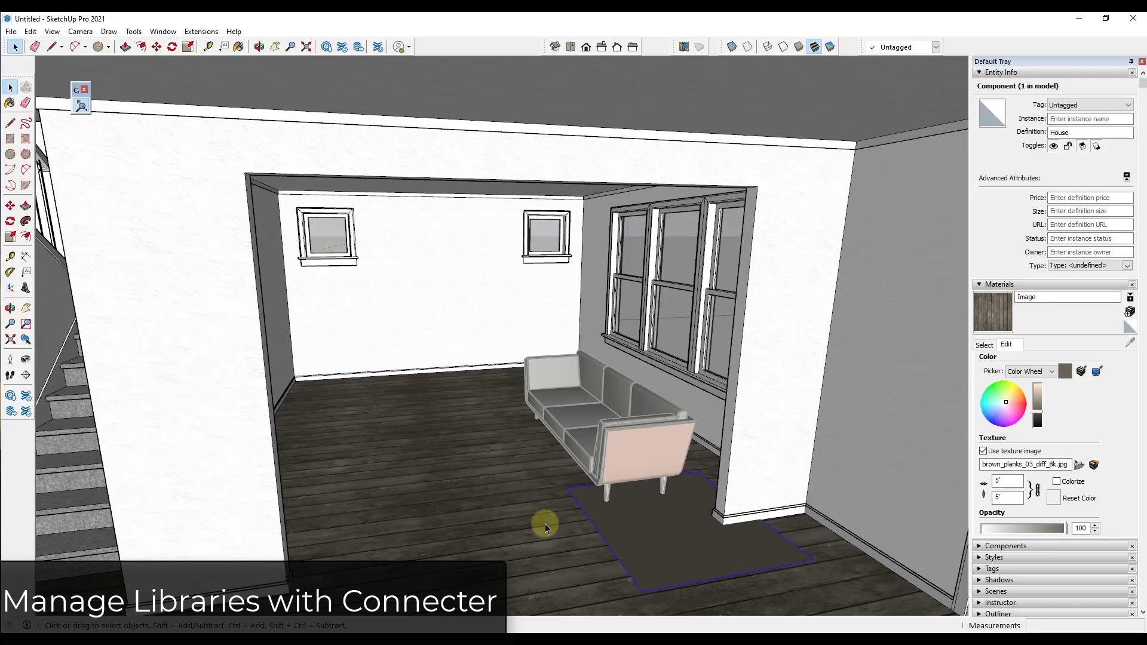
key(ctrl+t)
middle_drag(538, 522, 409, 512)
scroll(409, 513, up, 5)
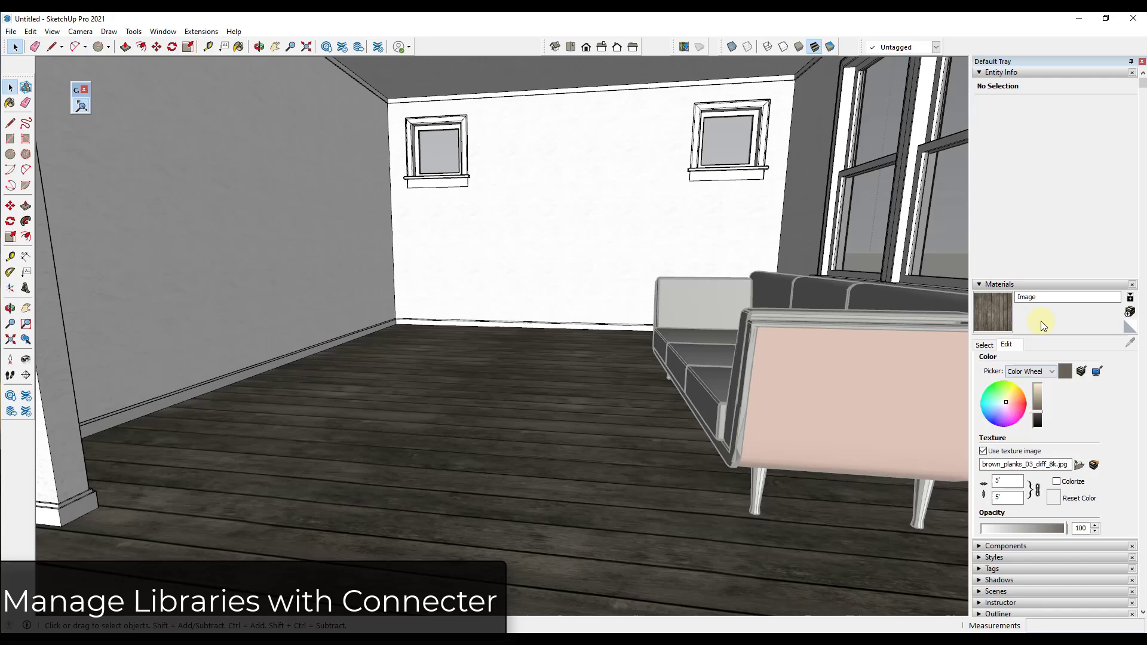
scroll(451, 418, down, 3)
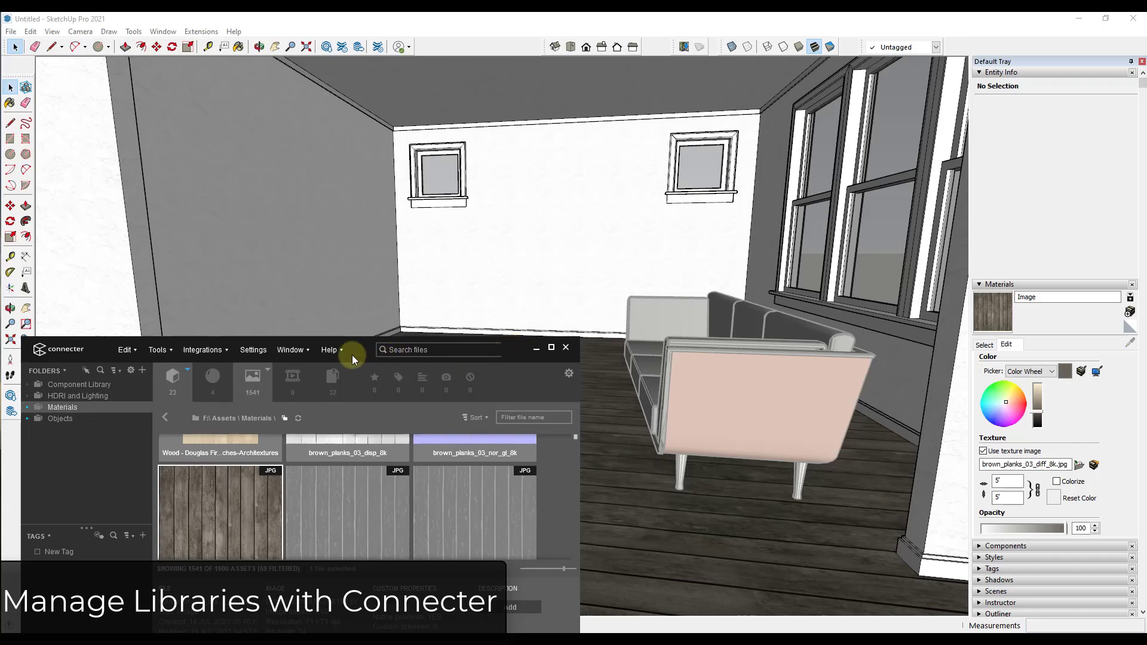
drag(520, 157, 382, 228)
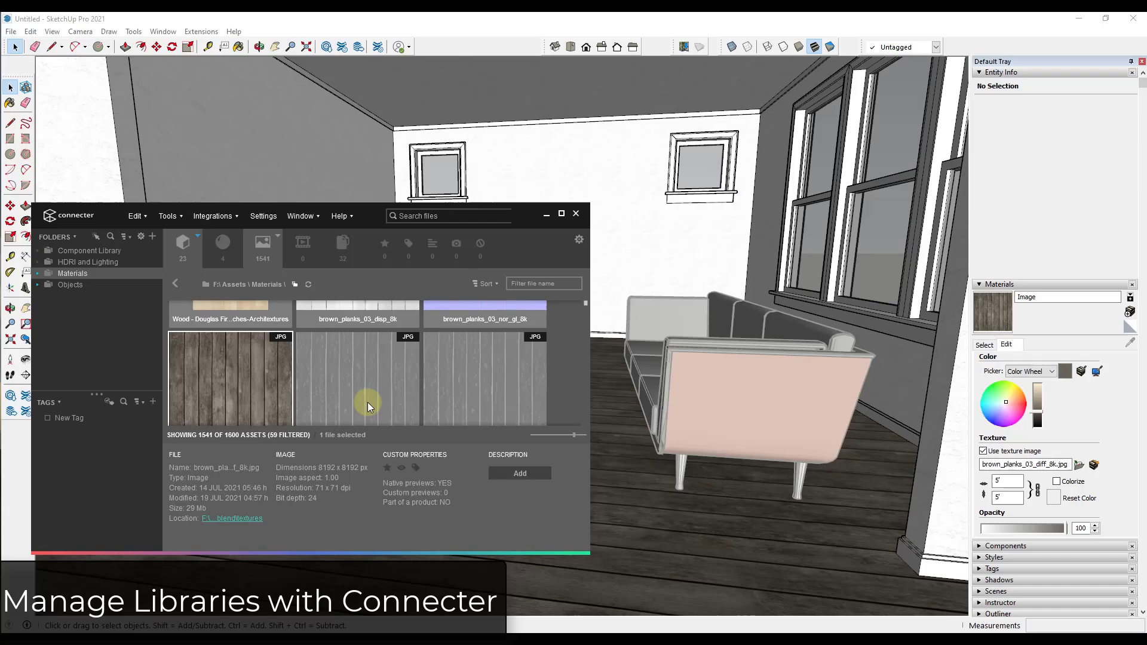